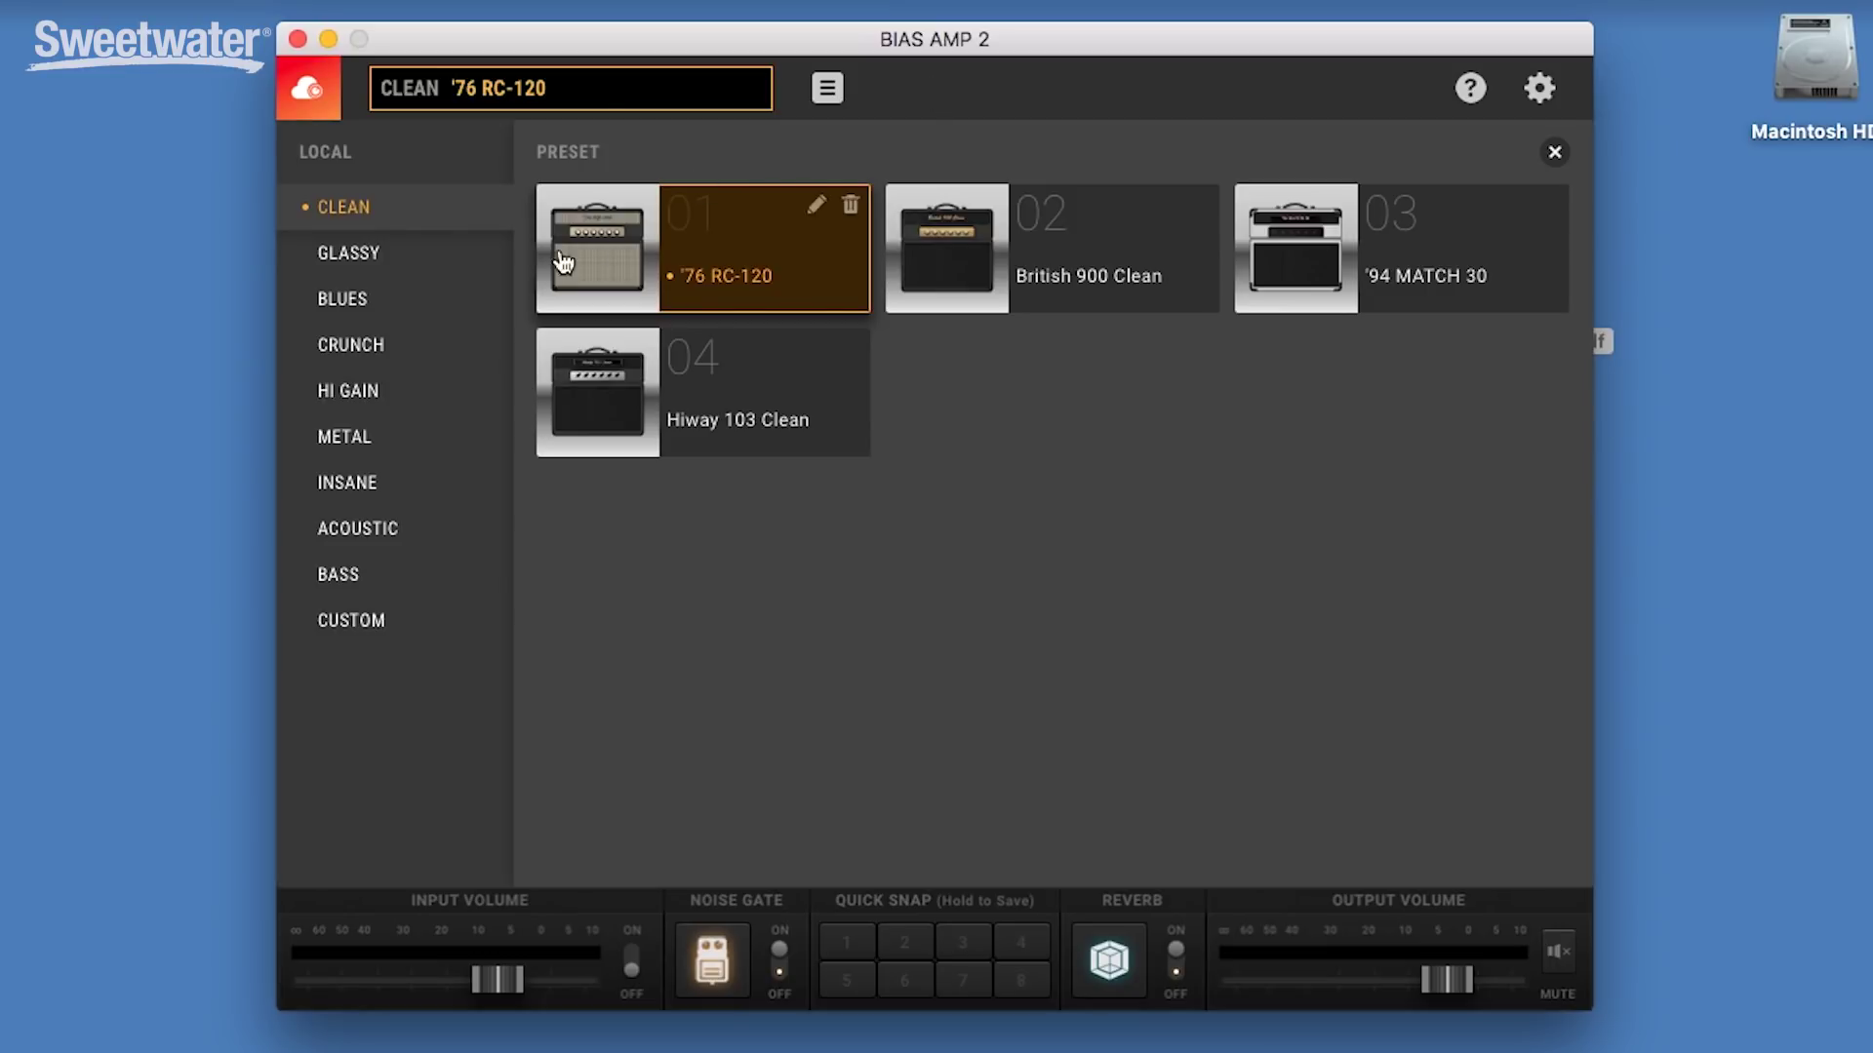
Load the Blues preset American Bass and view its amp and tone stack stage.
click(443, 299)
mouse_move(576, 310)
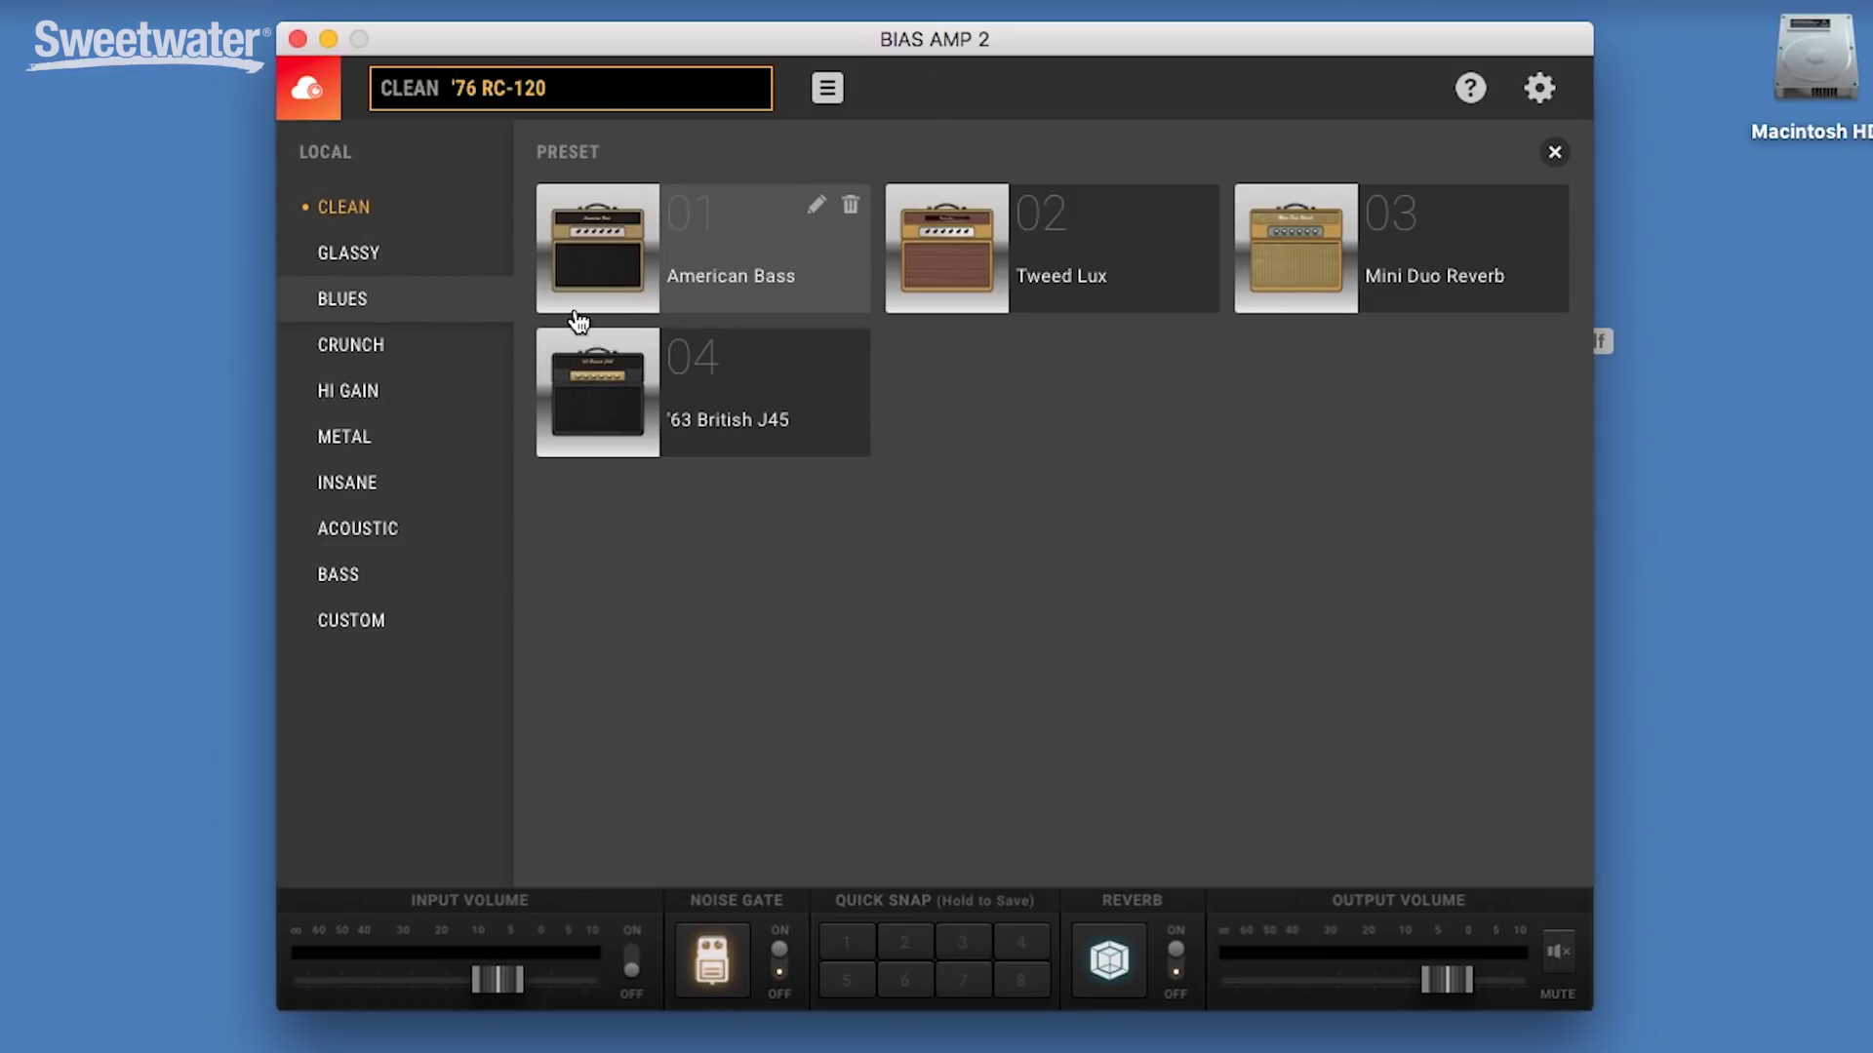
click(717, 293)
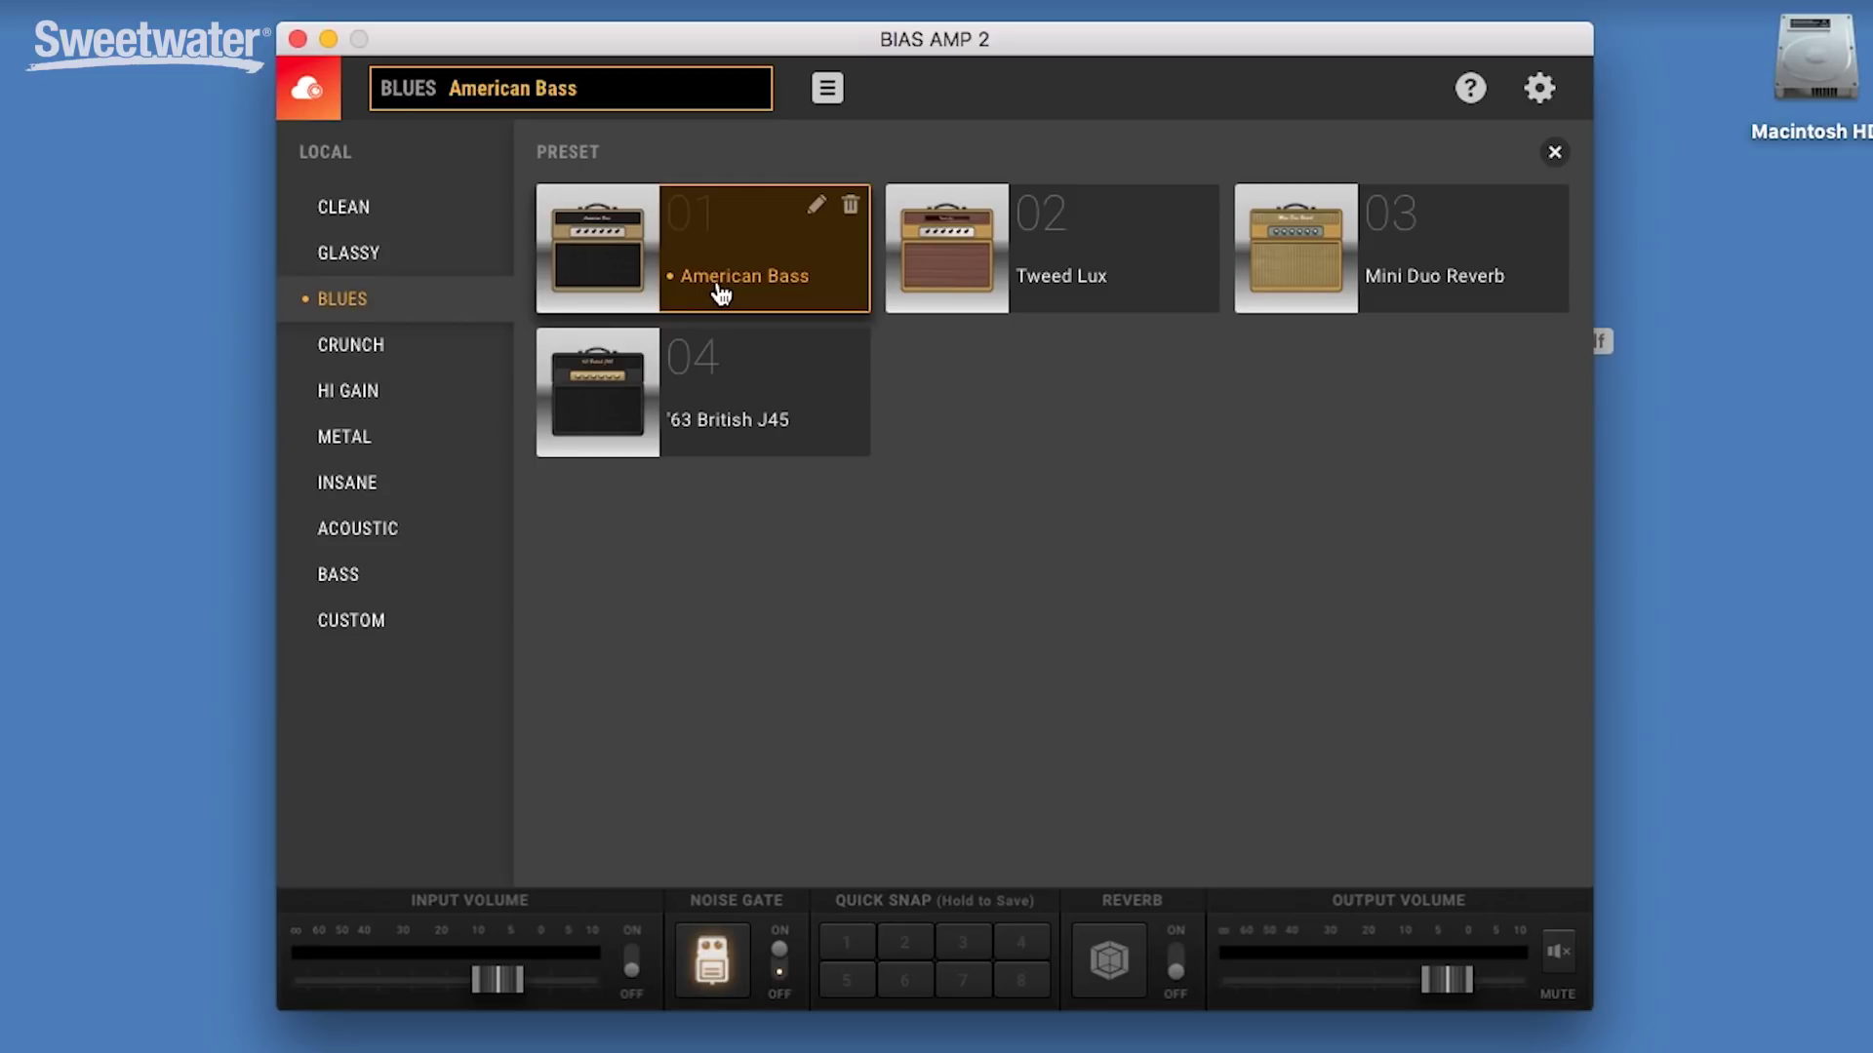
mouse_move(1076, 276)
mouse_move(1384, 245)
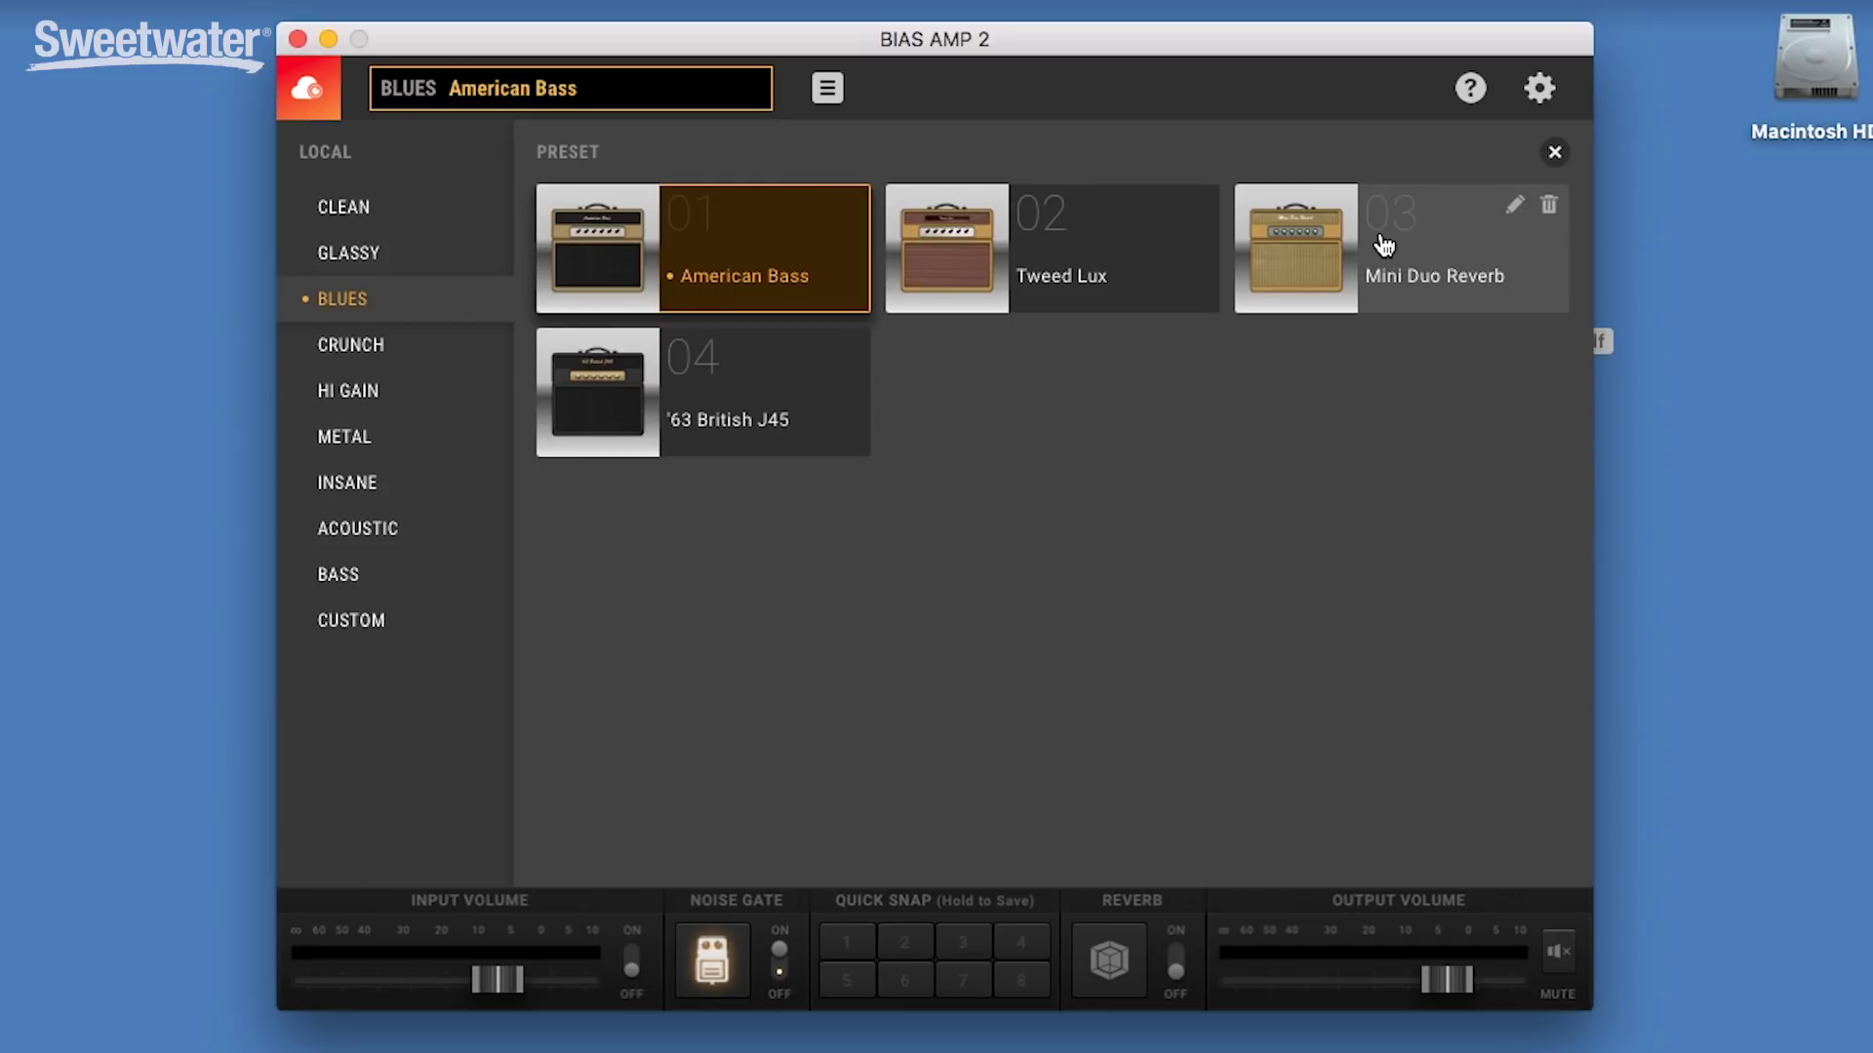
mouse_move(753, 391)
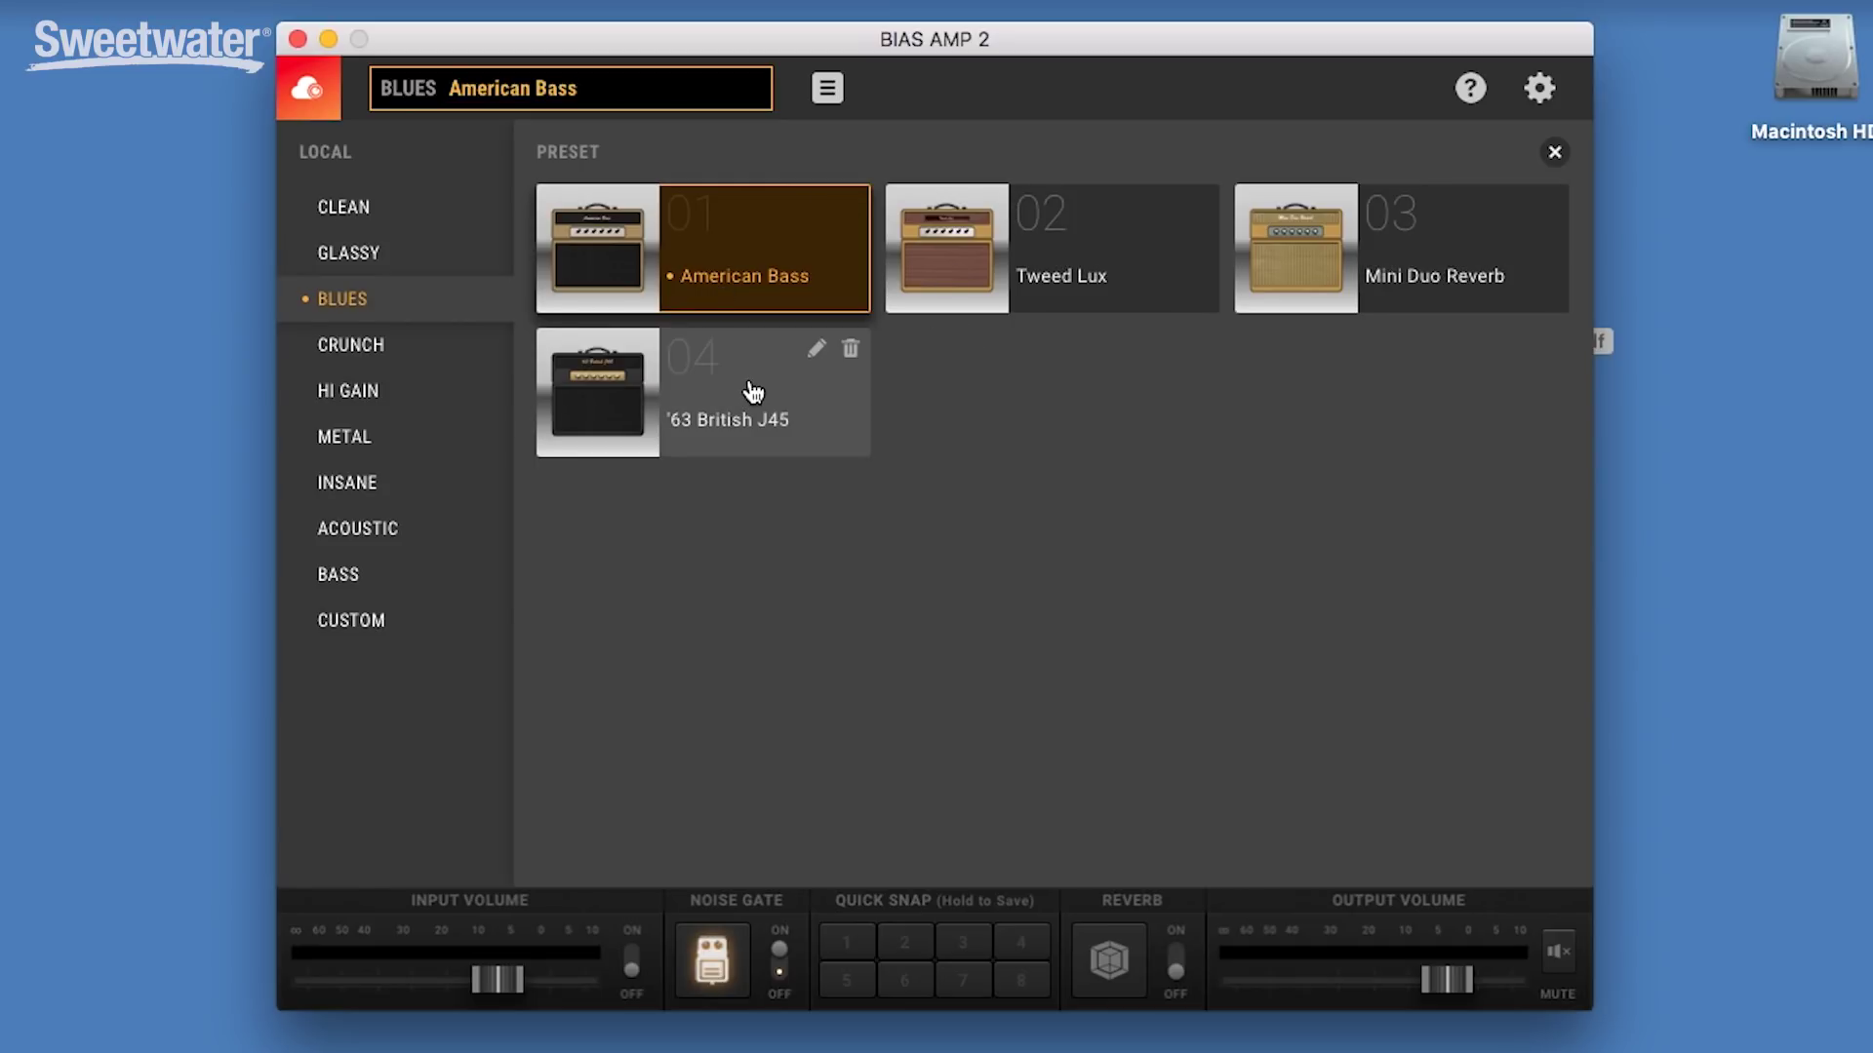
click(749, 231)
click(749, 231)
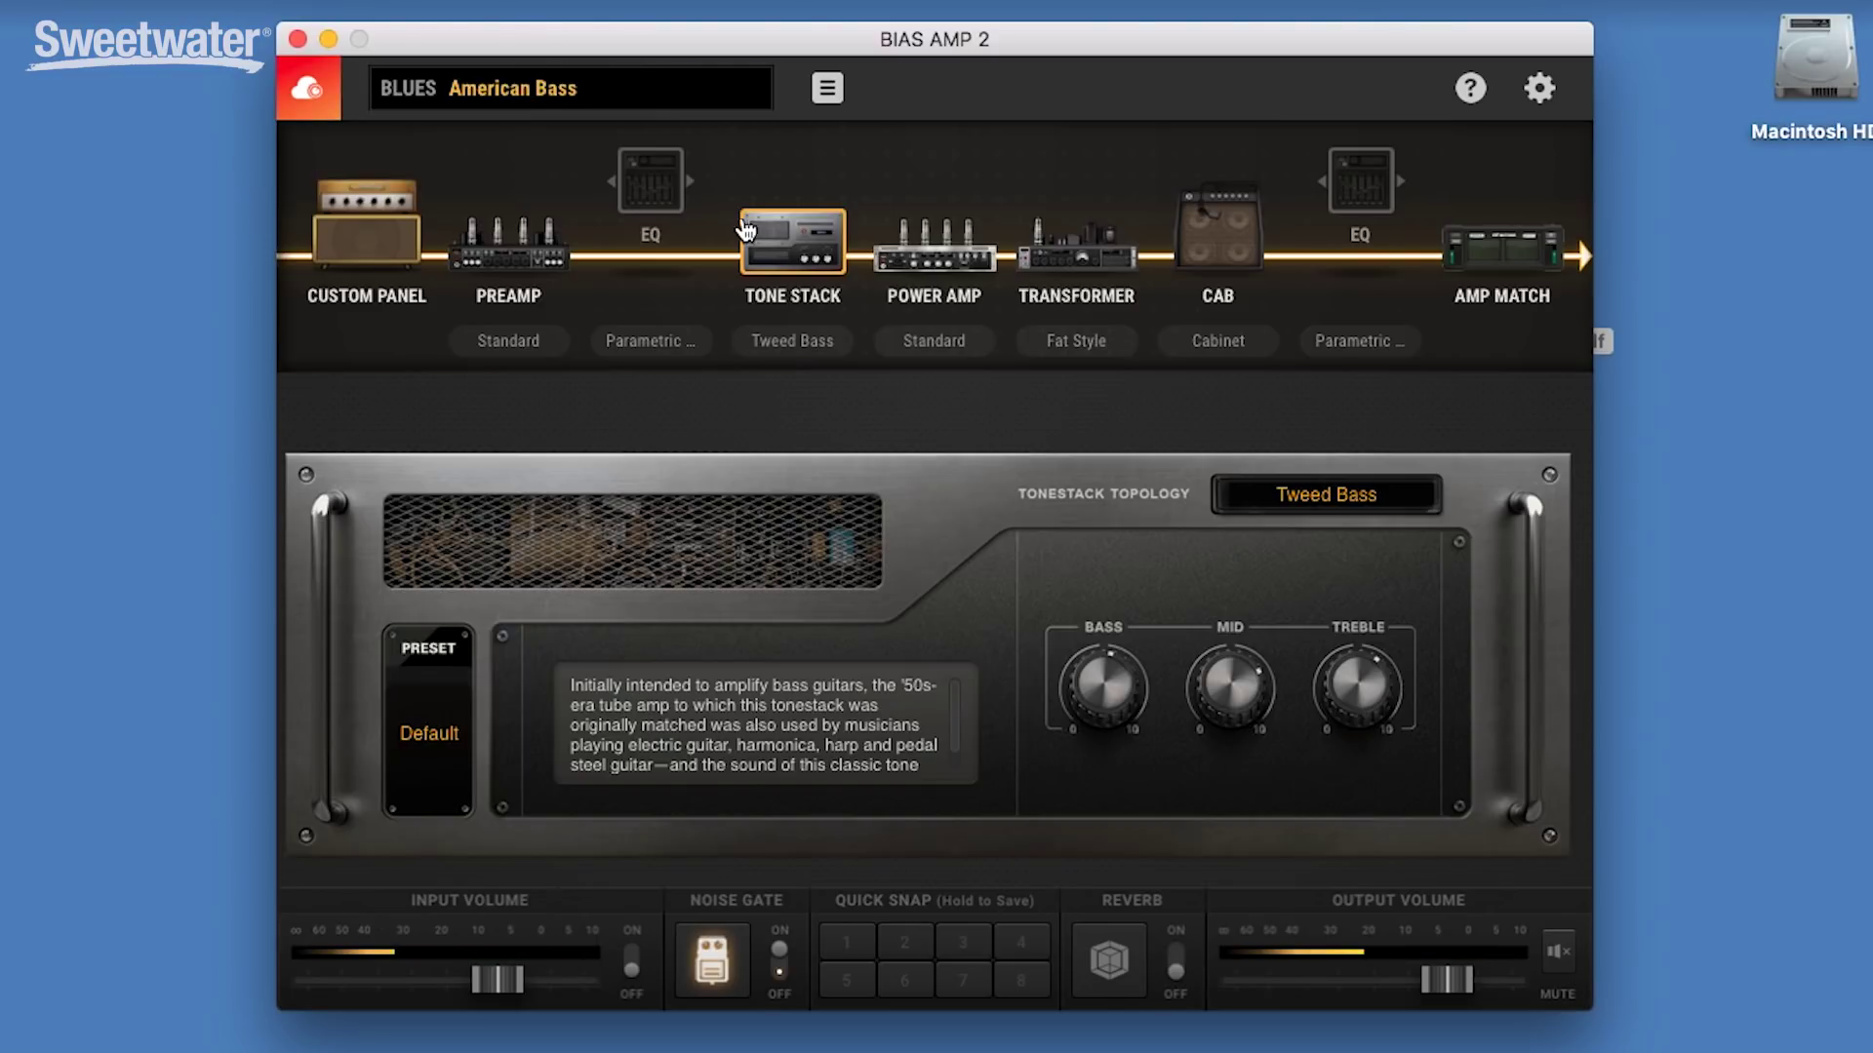
Audition Tweed Lux and Mini Duo Reverb, finishing on the '63 British J45 preset.
click(507, 98)
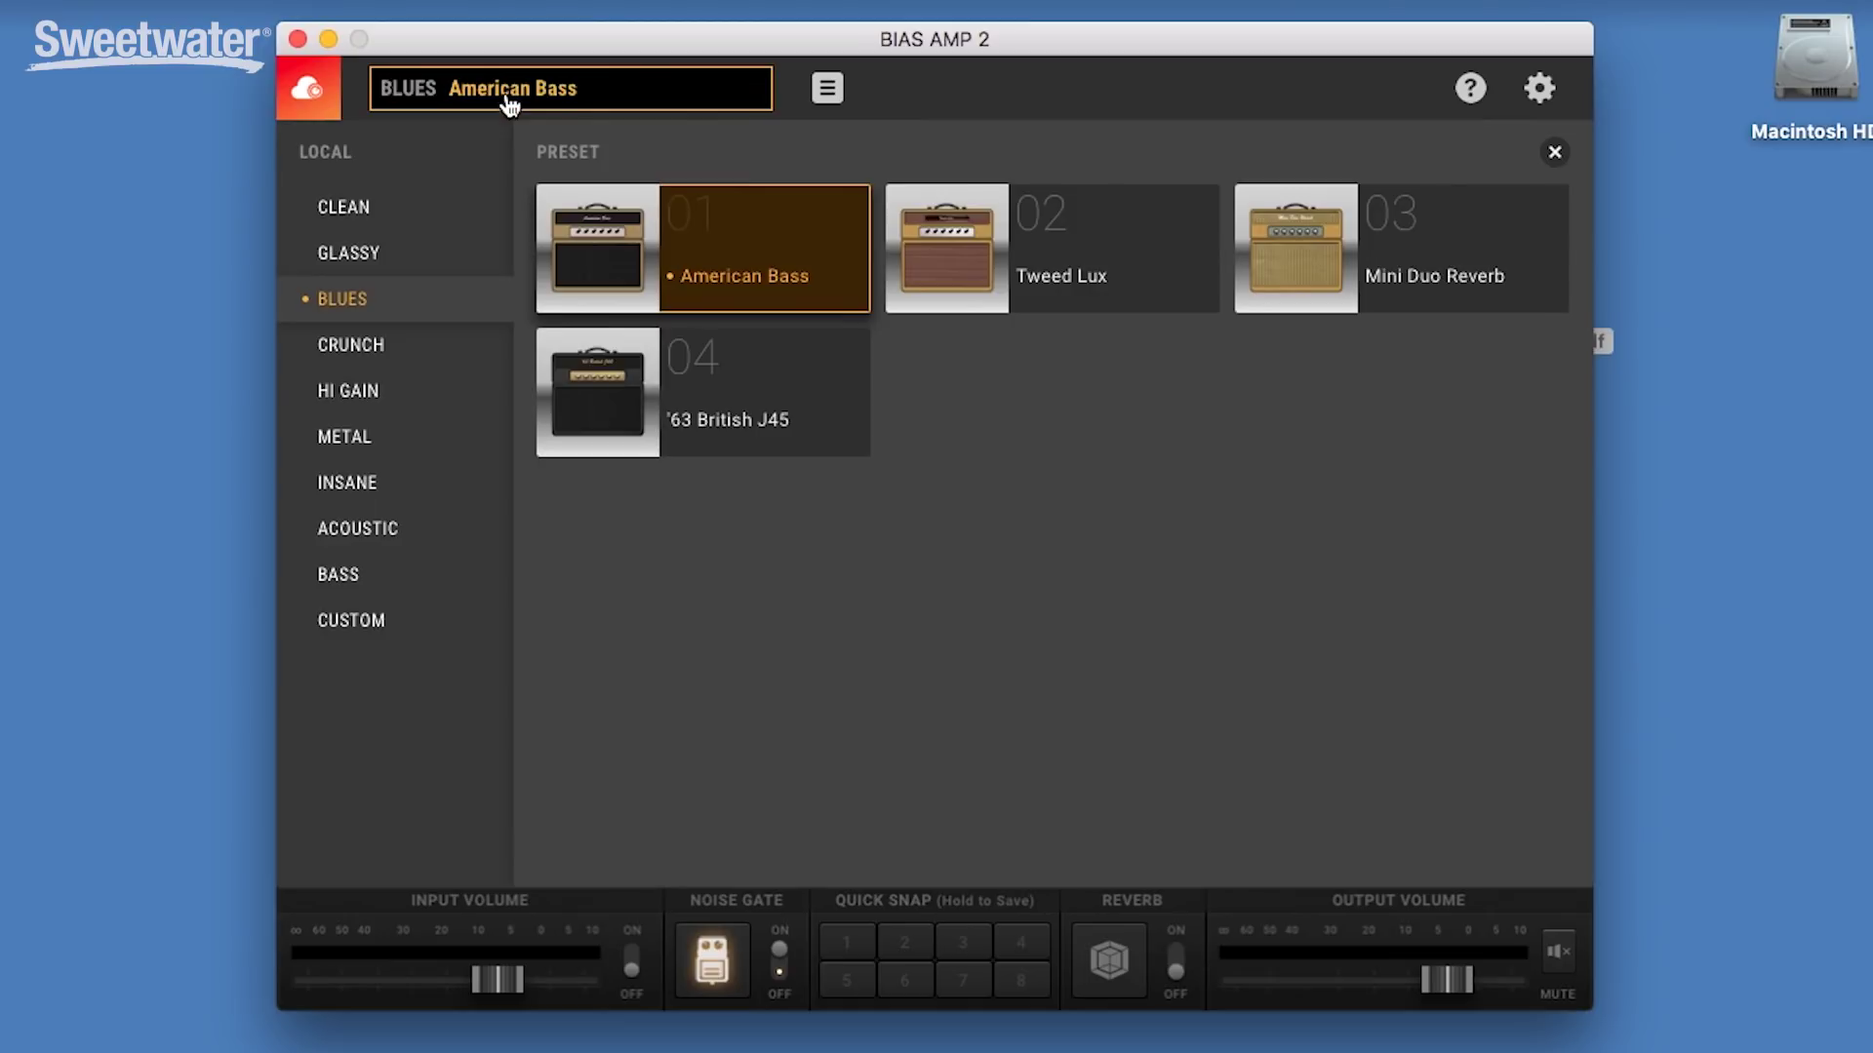
click(1096, 259)
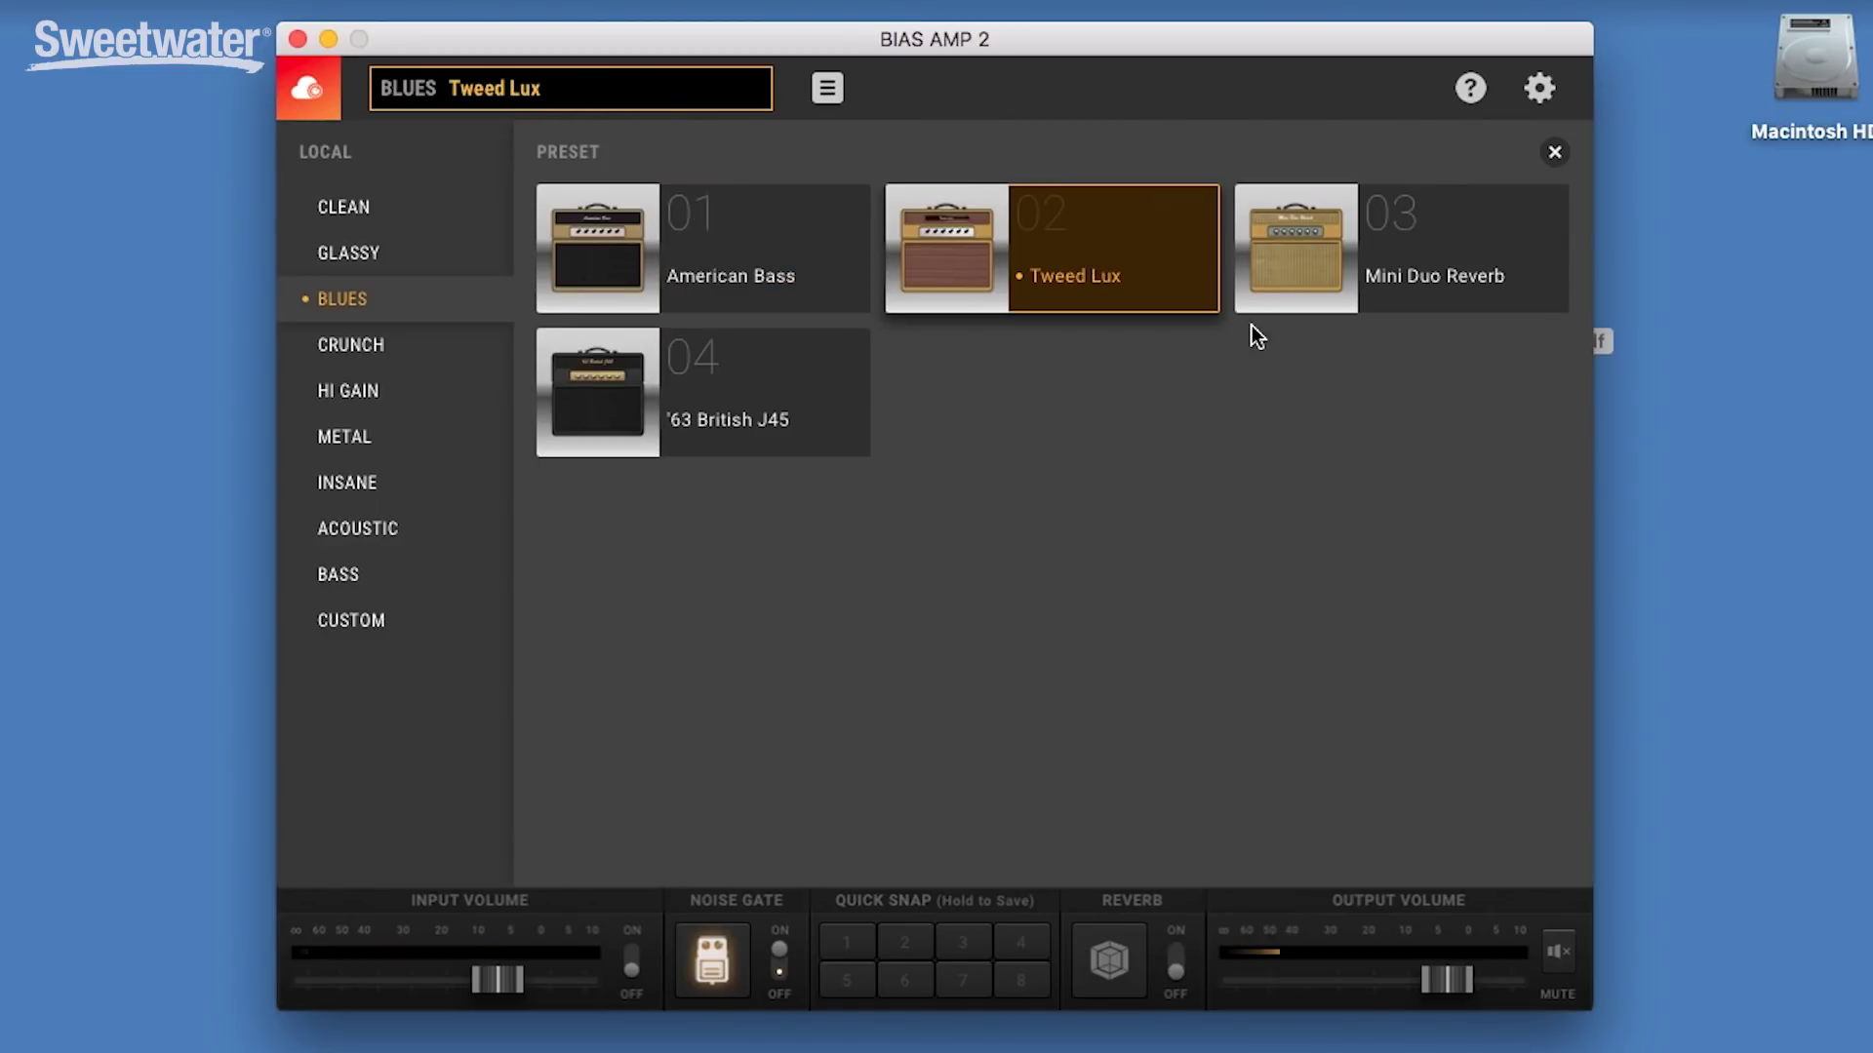
click(1465, 271)
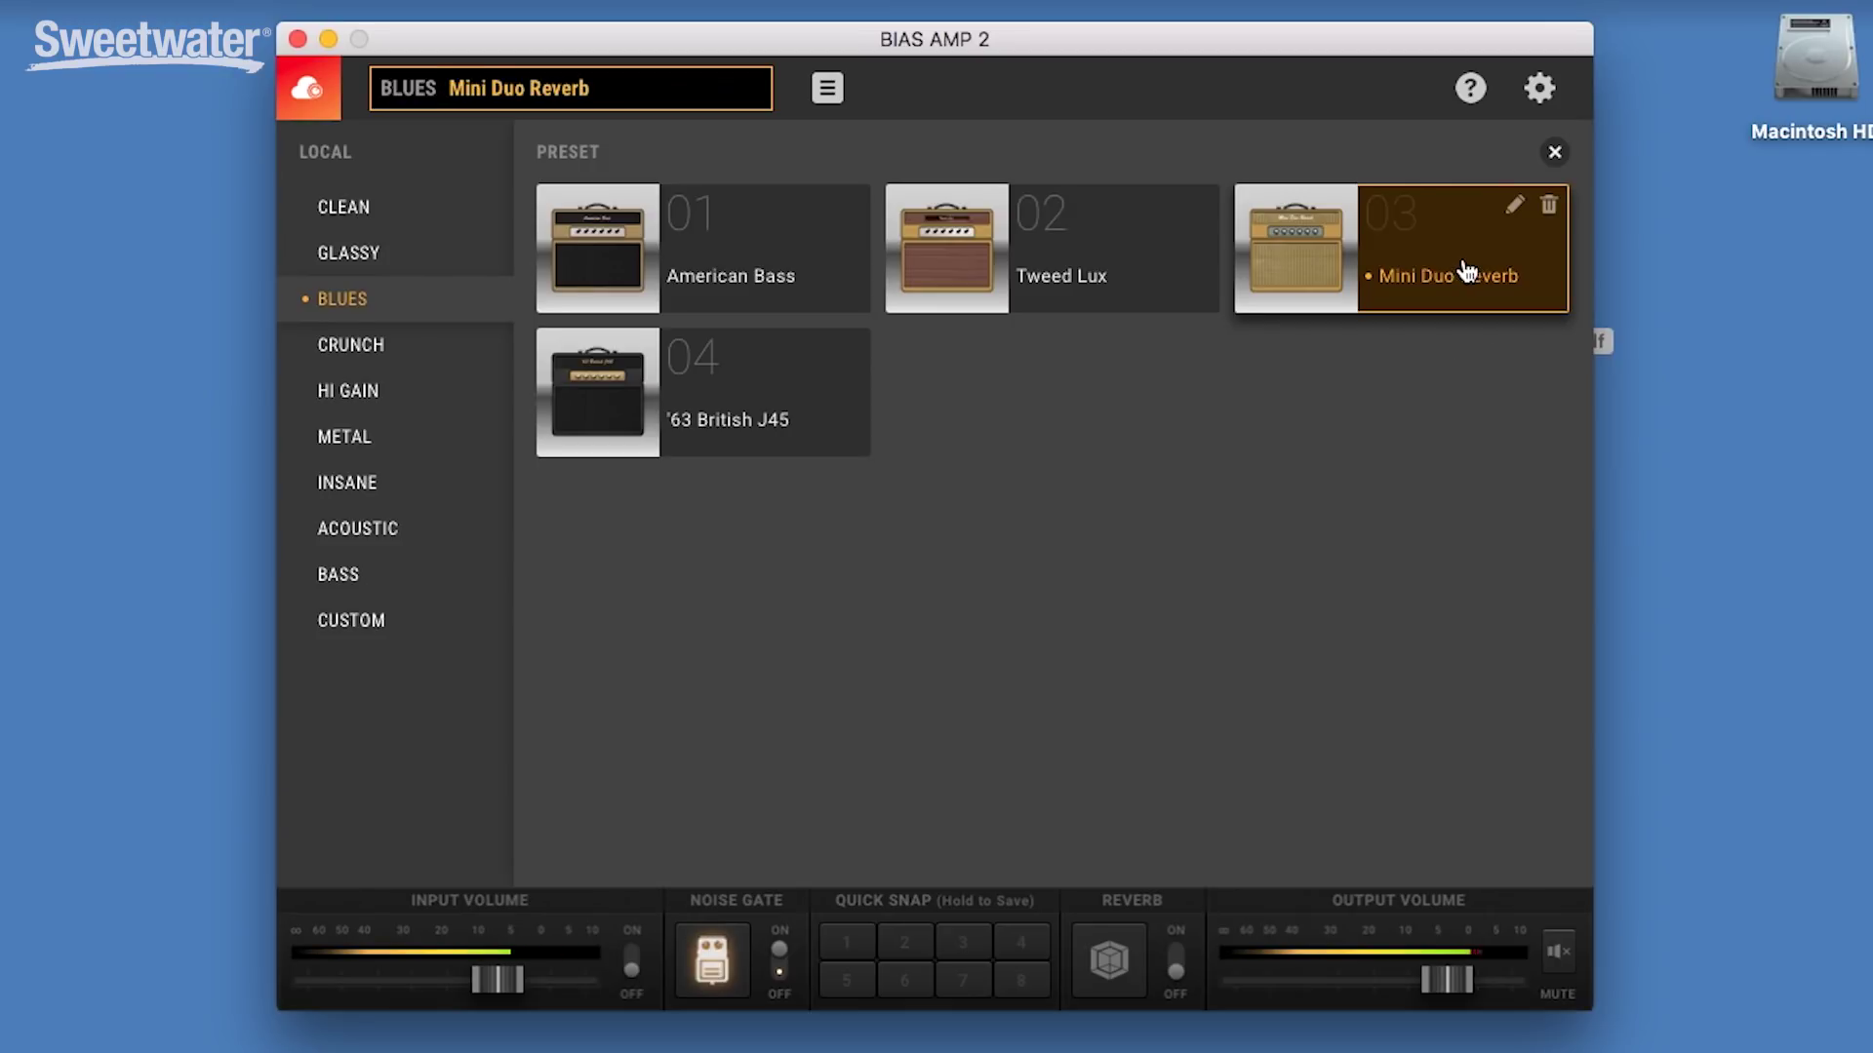
click(798, 405)
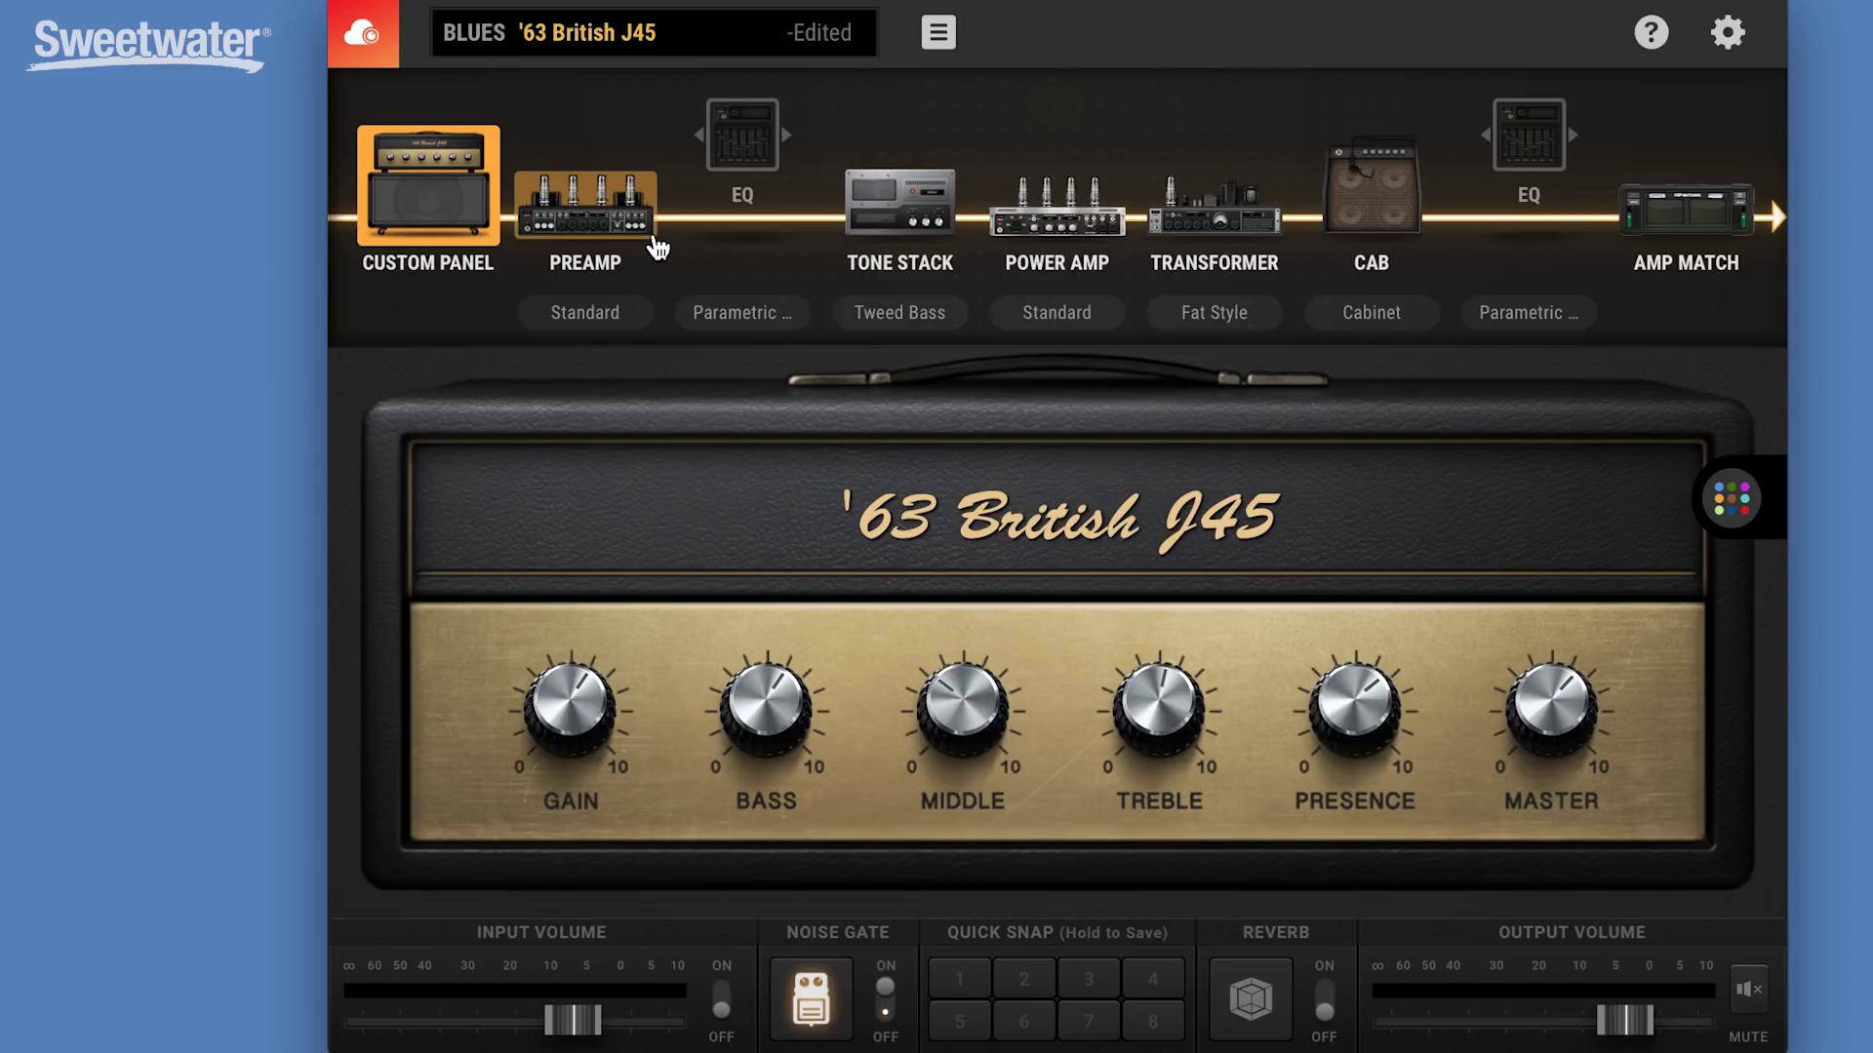
In the preamp, try 12AX7 and 12AY7 input stage tubes before returning to 12BH7.
click(583, 227)
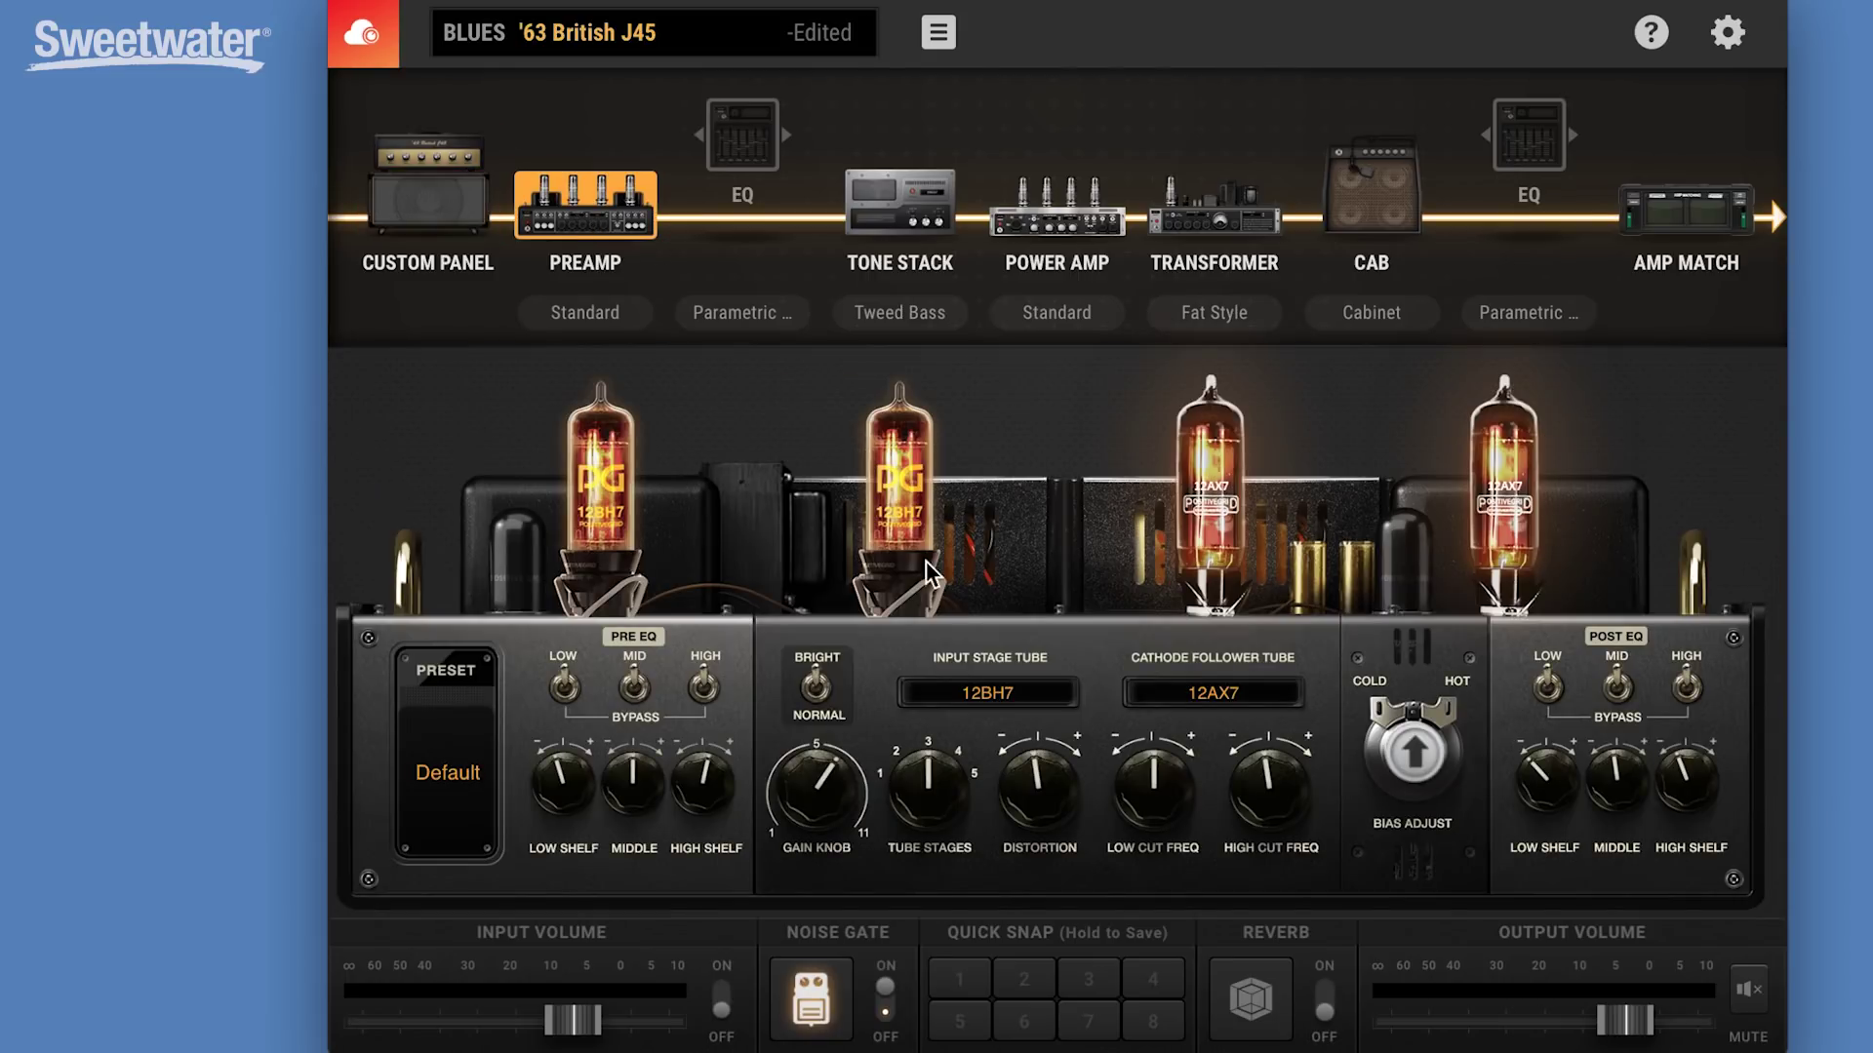
click(987, 702)
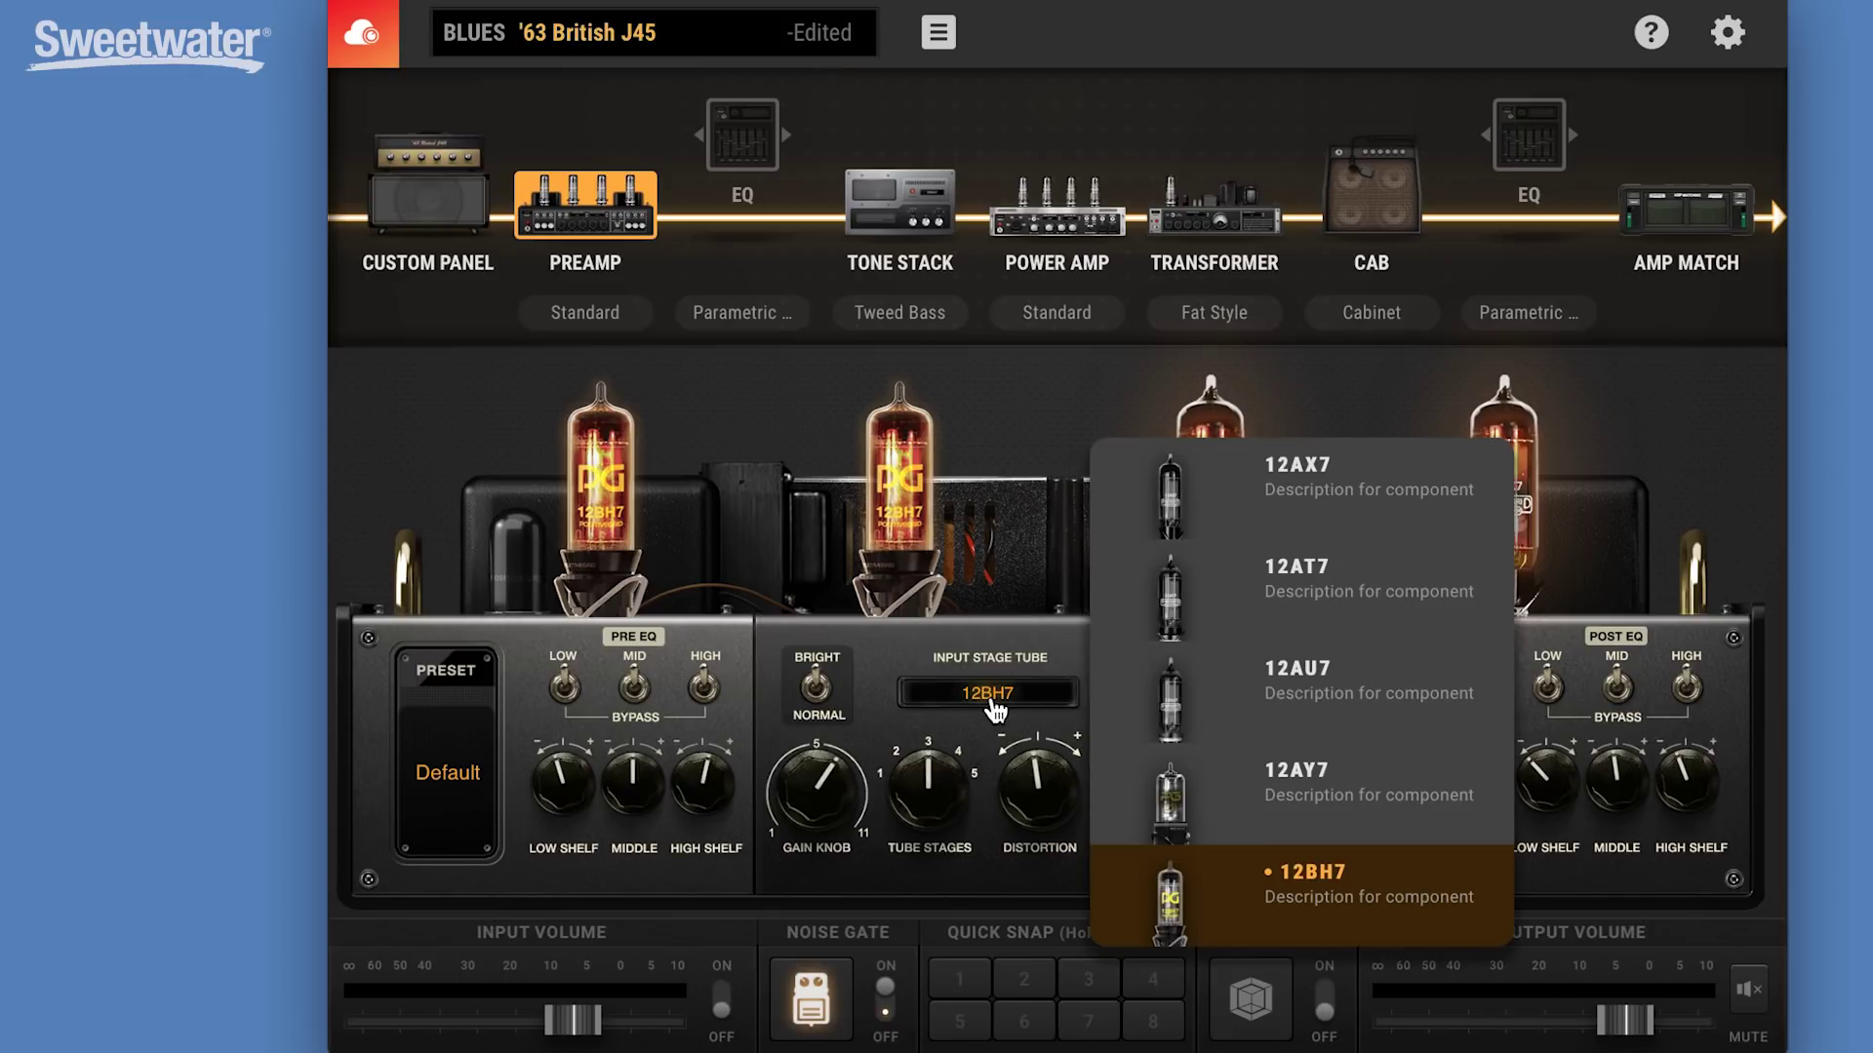
click(1278, 505)
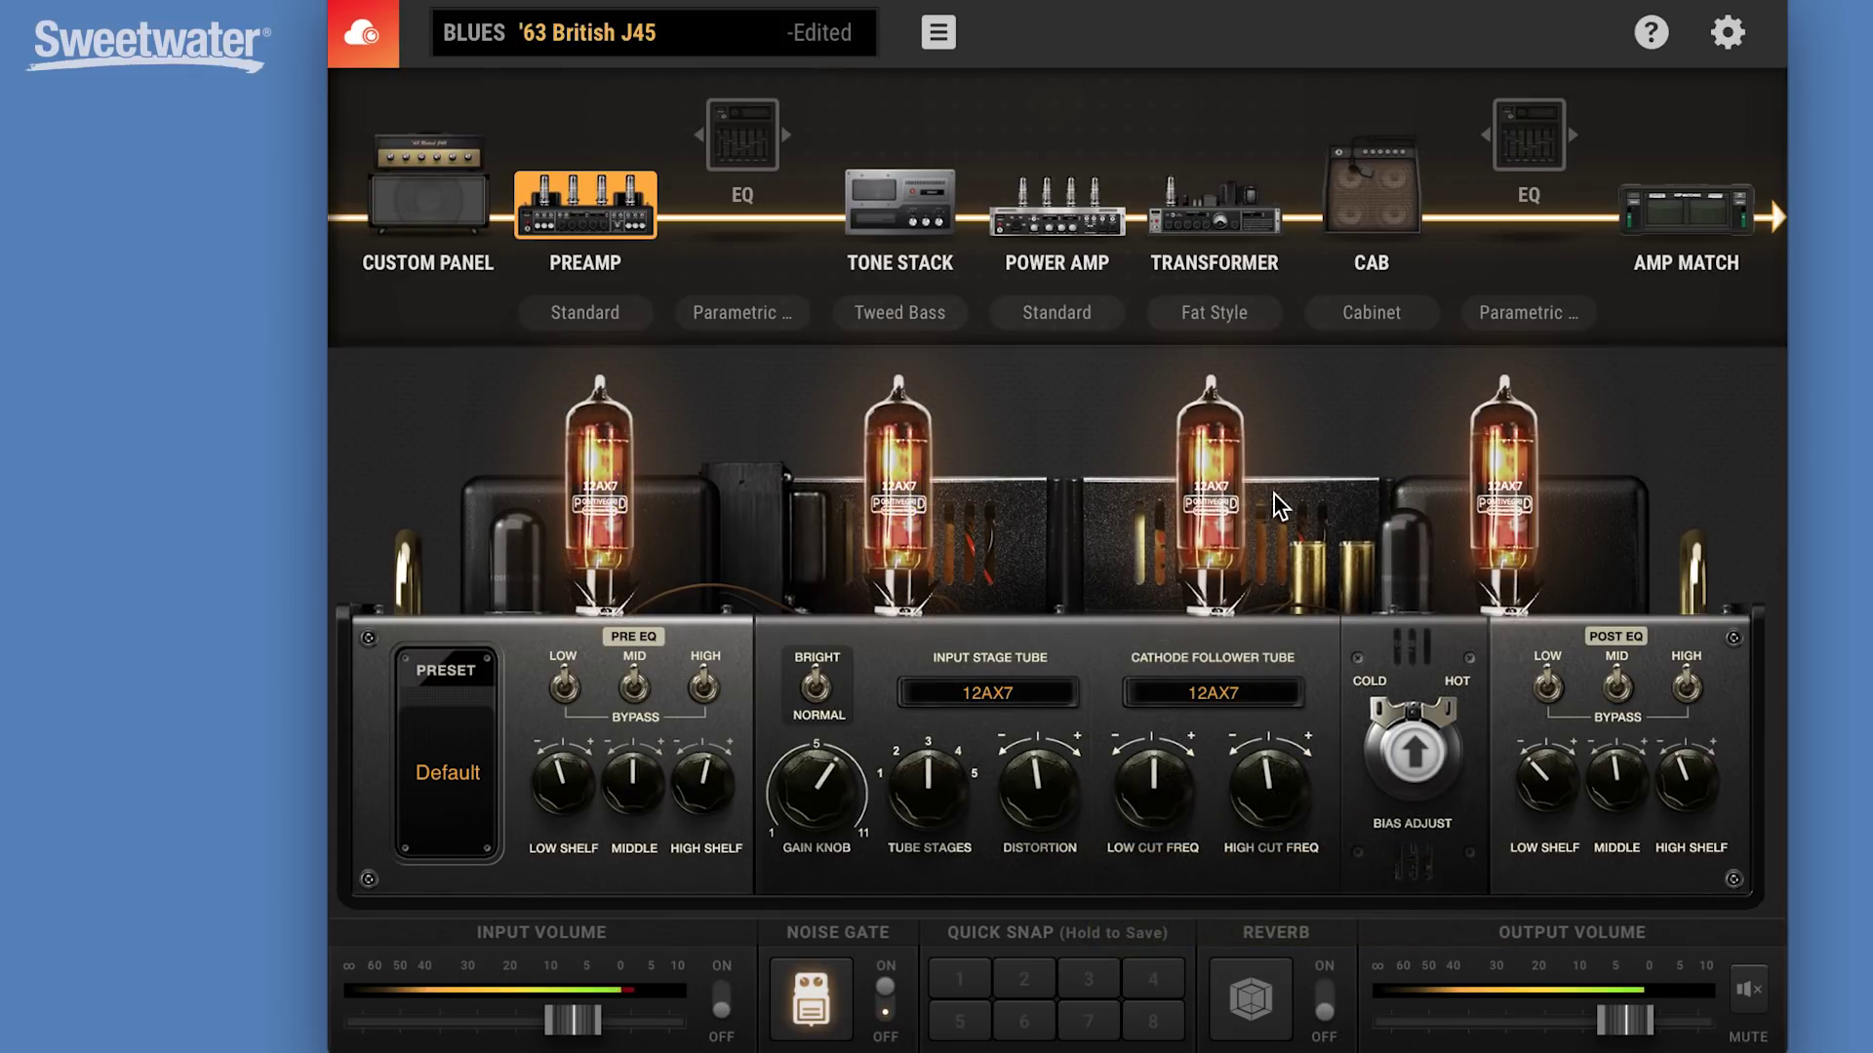
click(1015, 683)
click(1218, 800)
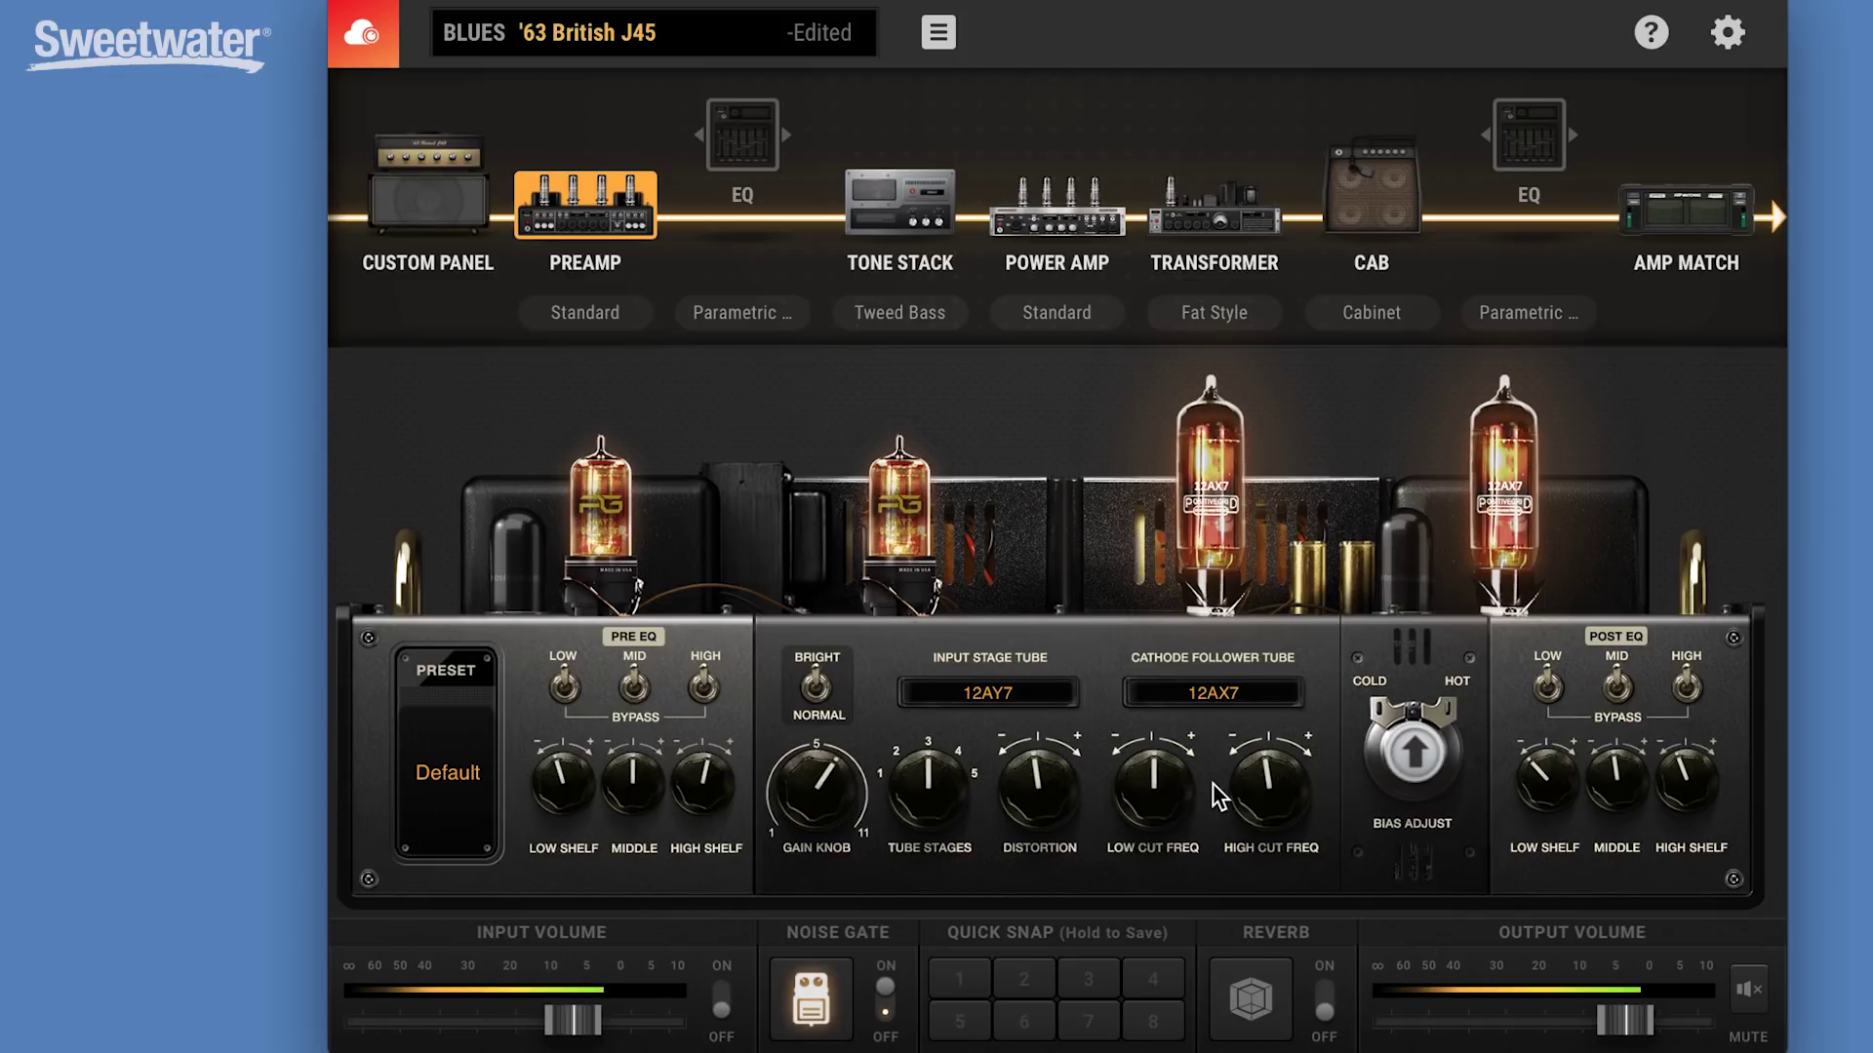
click(978, 694)
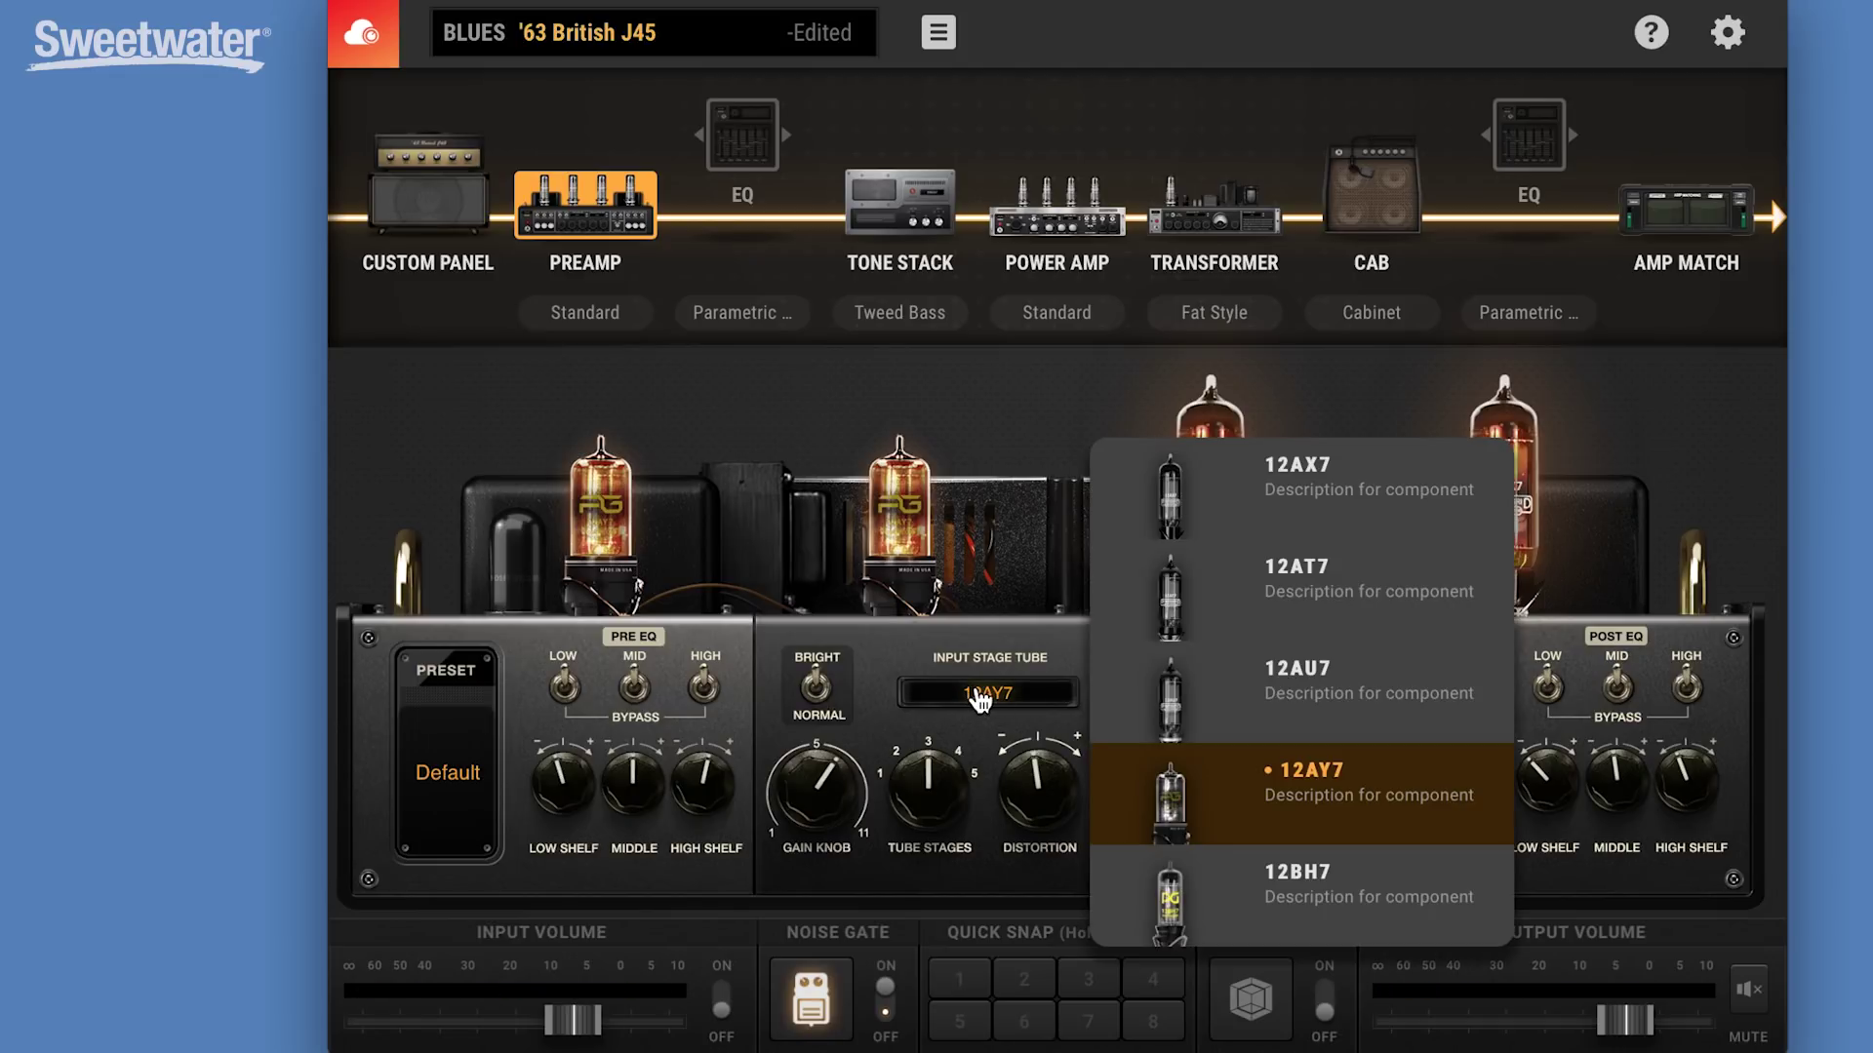
click(1245, 880)
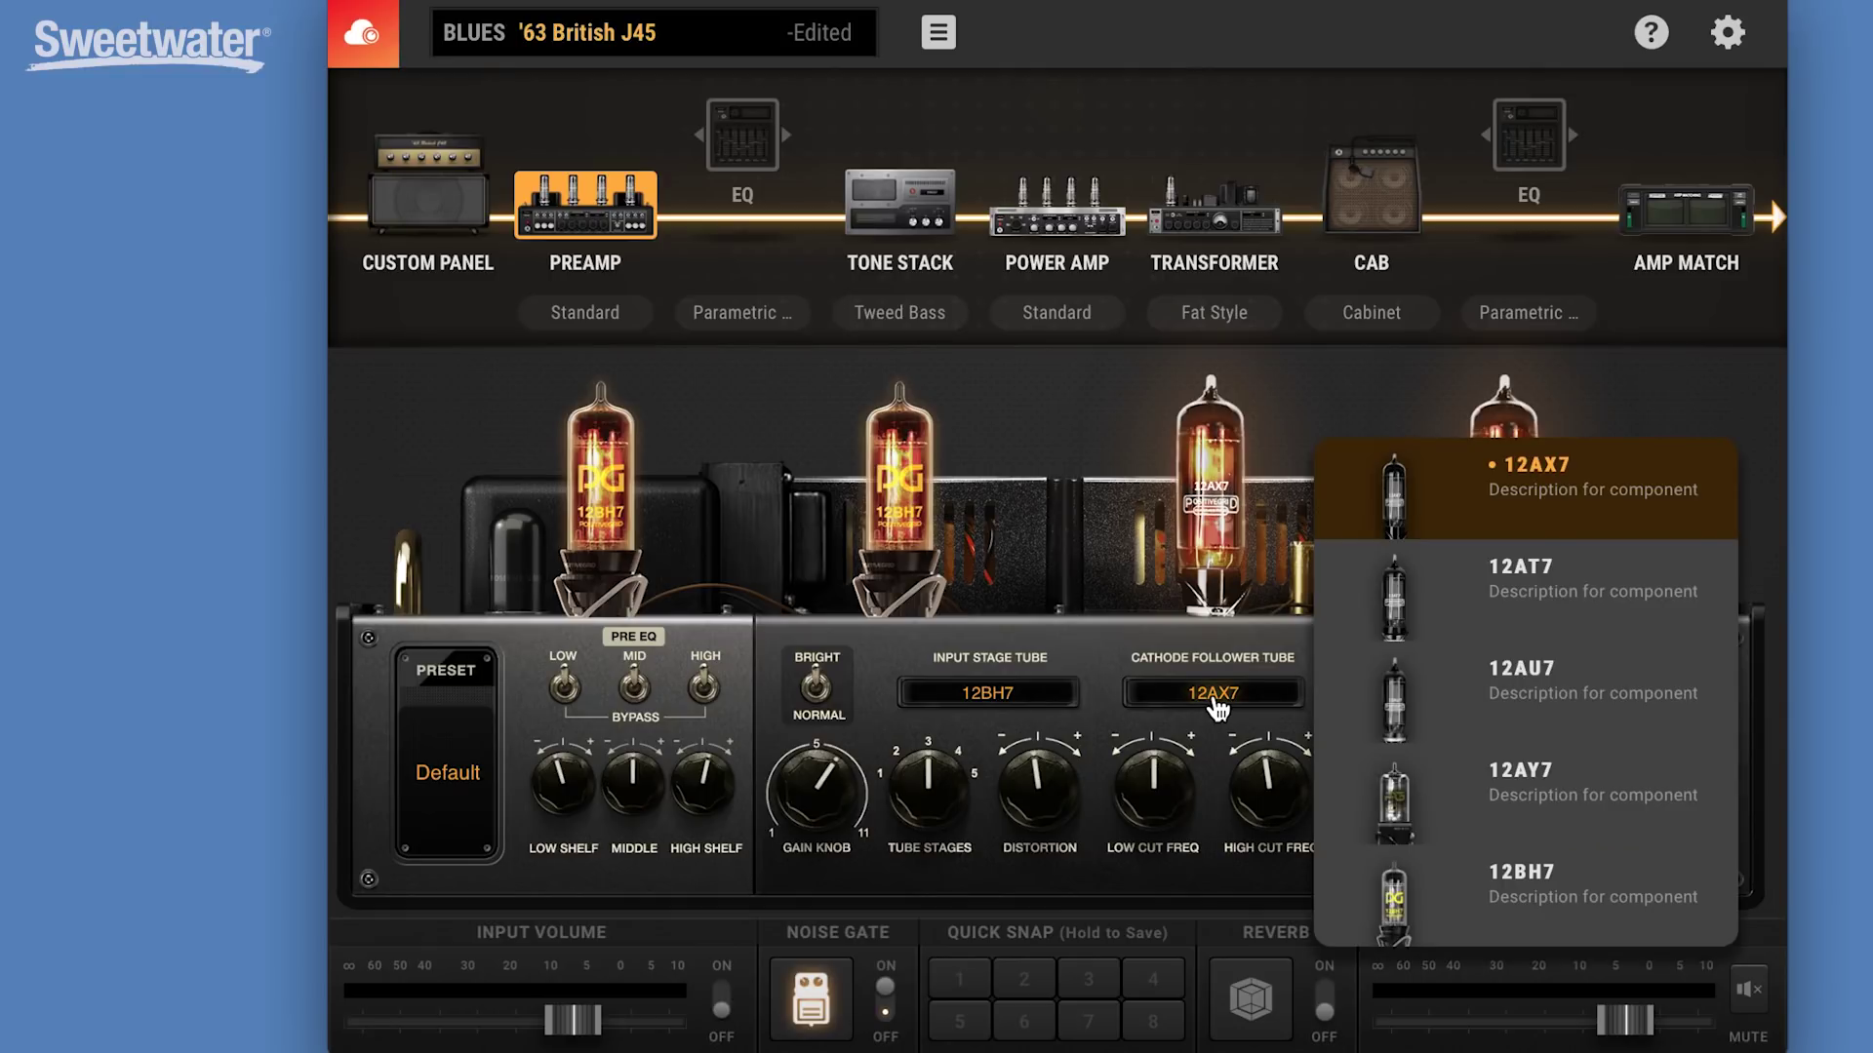
Set the cathode follower tube to 12AT7 and input tube to 12AX7, lowering the gain slightly.
click(1529, 812)
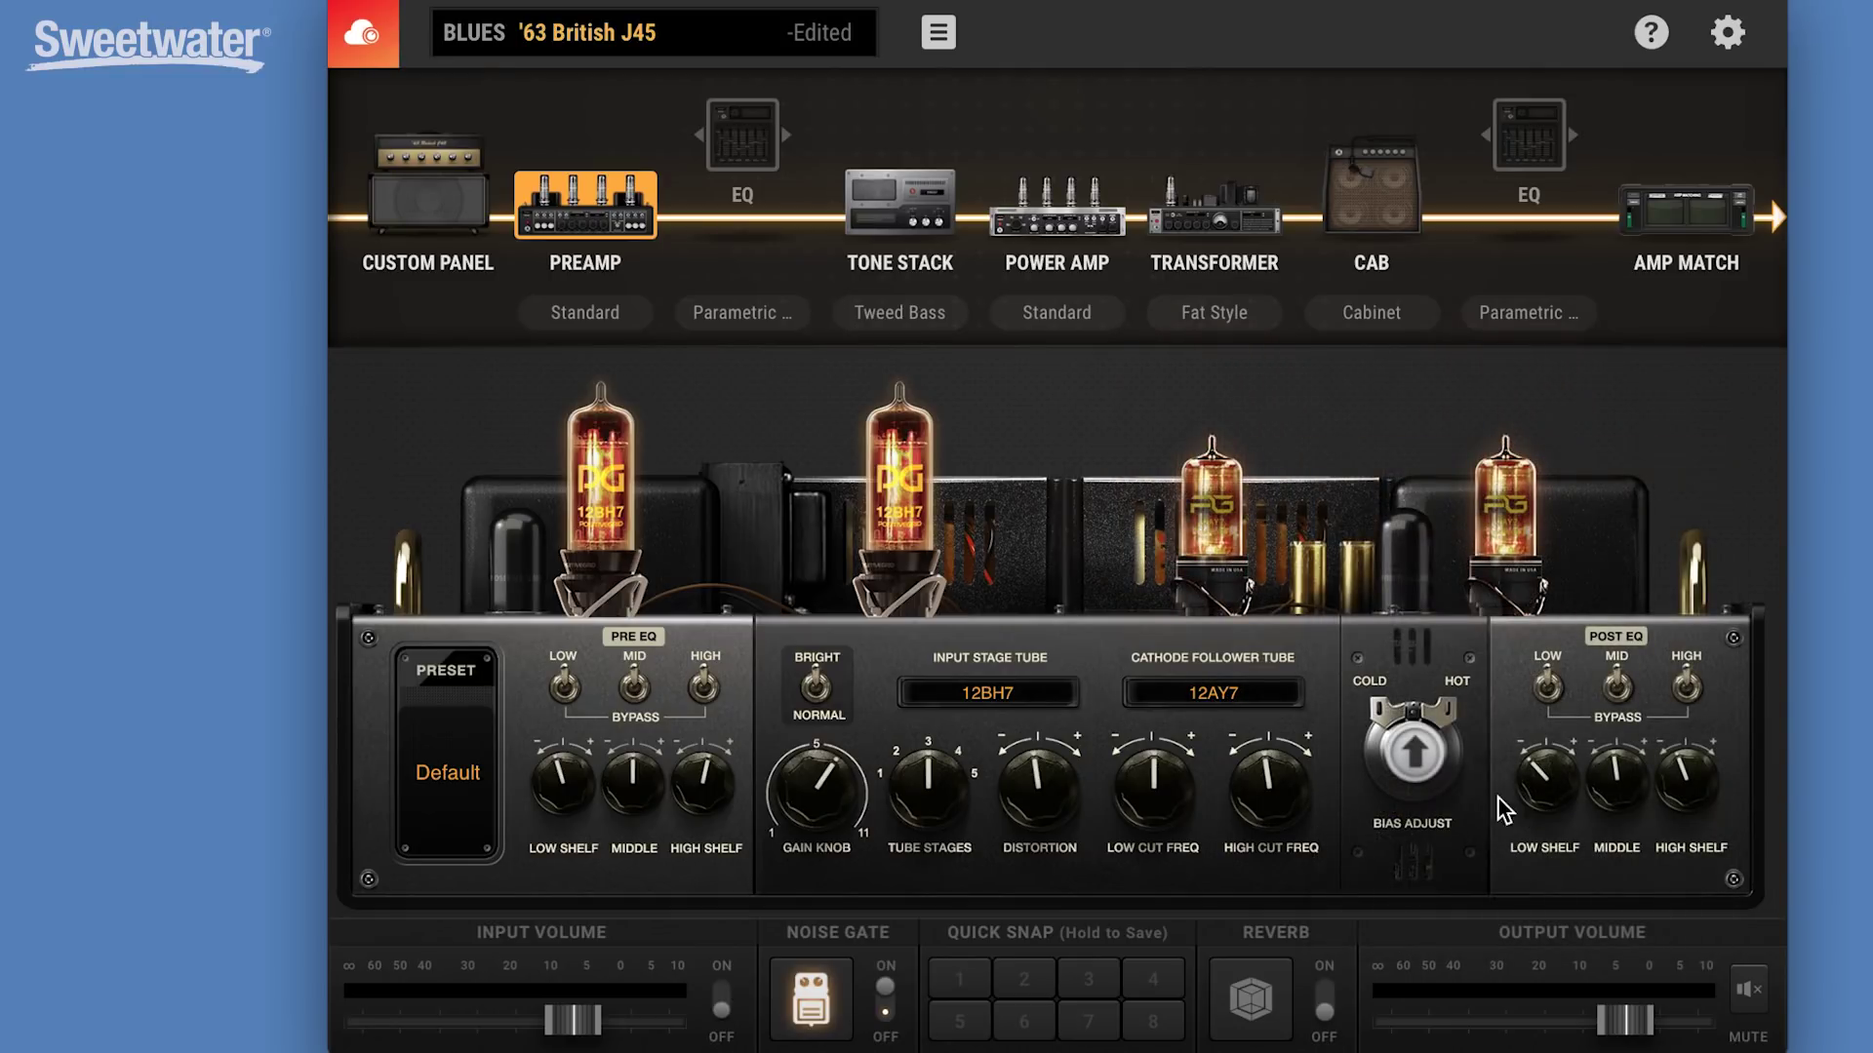
click(1207, 699)
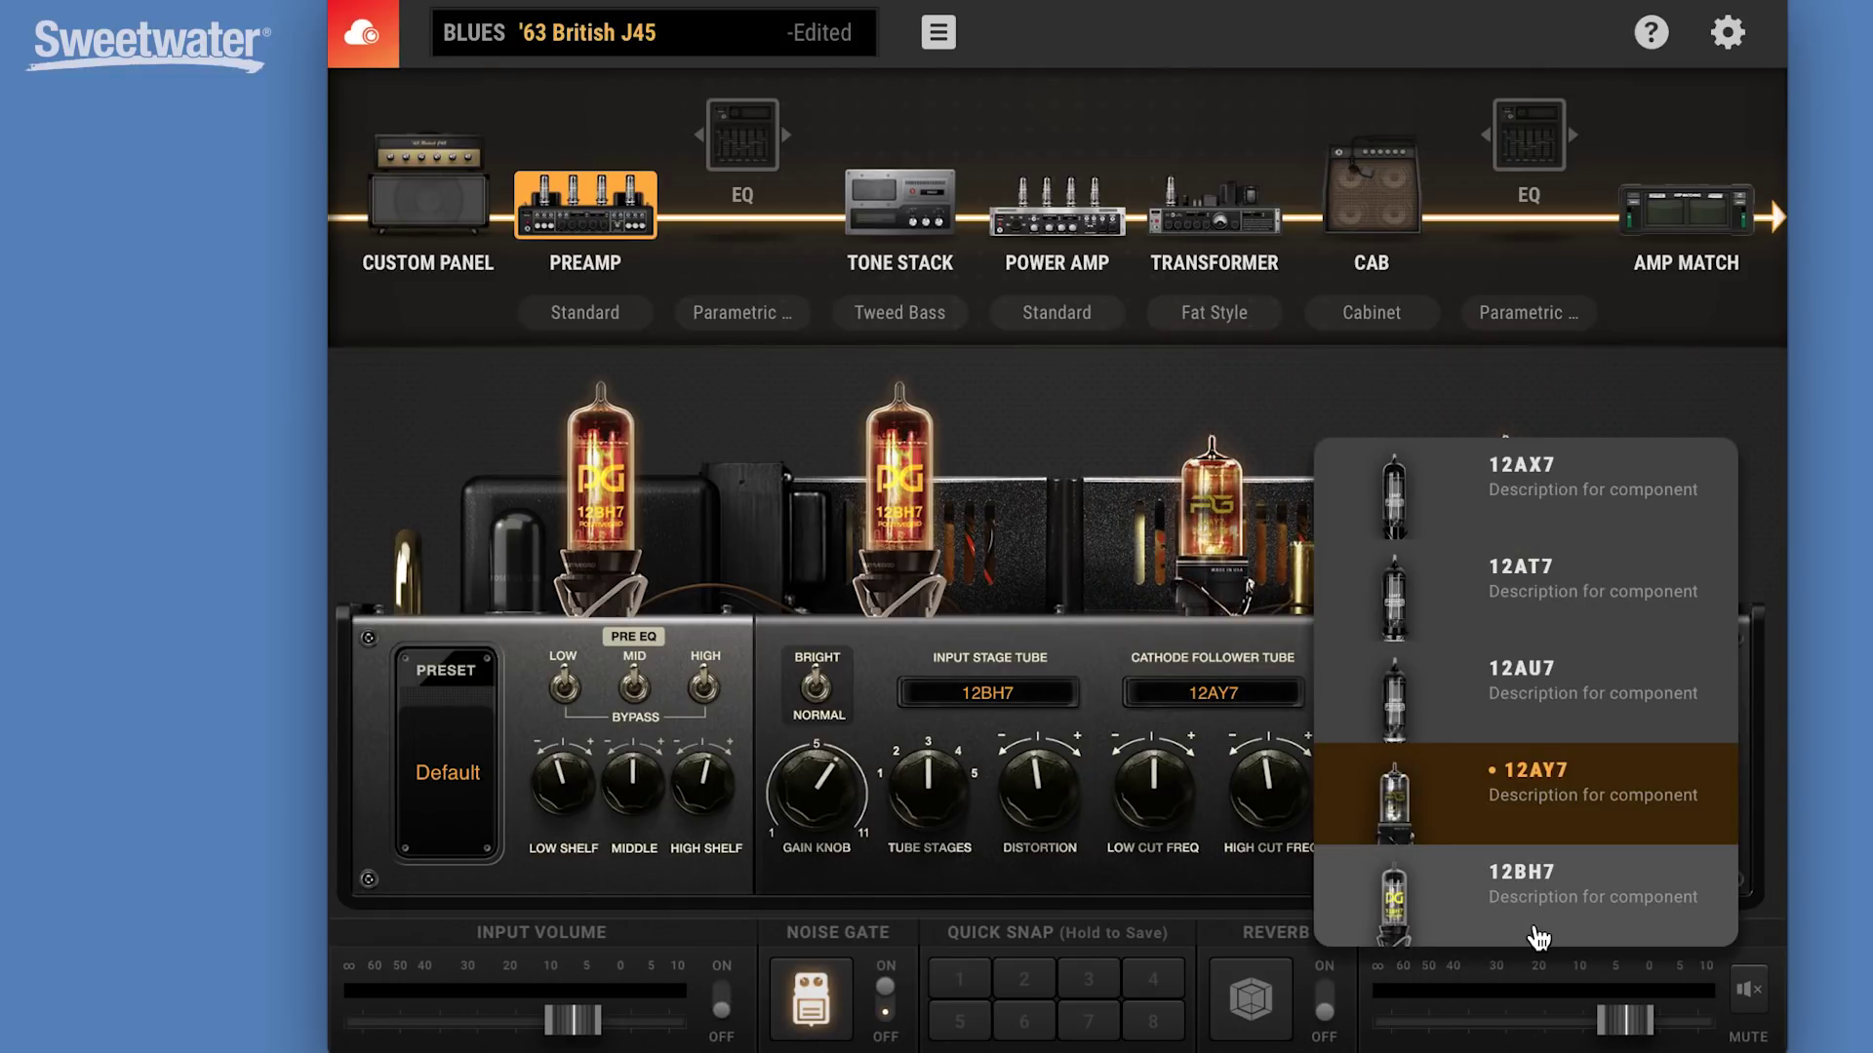
click(1570, 618)
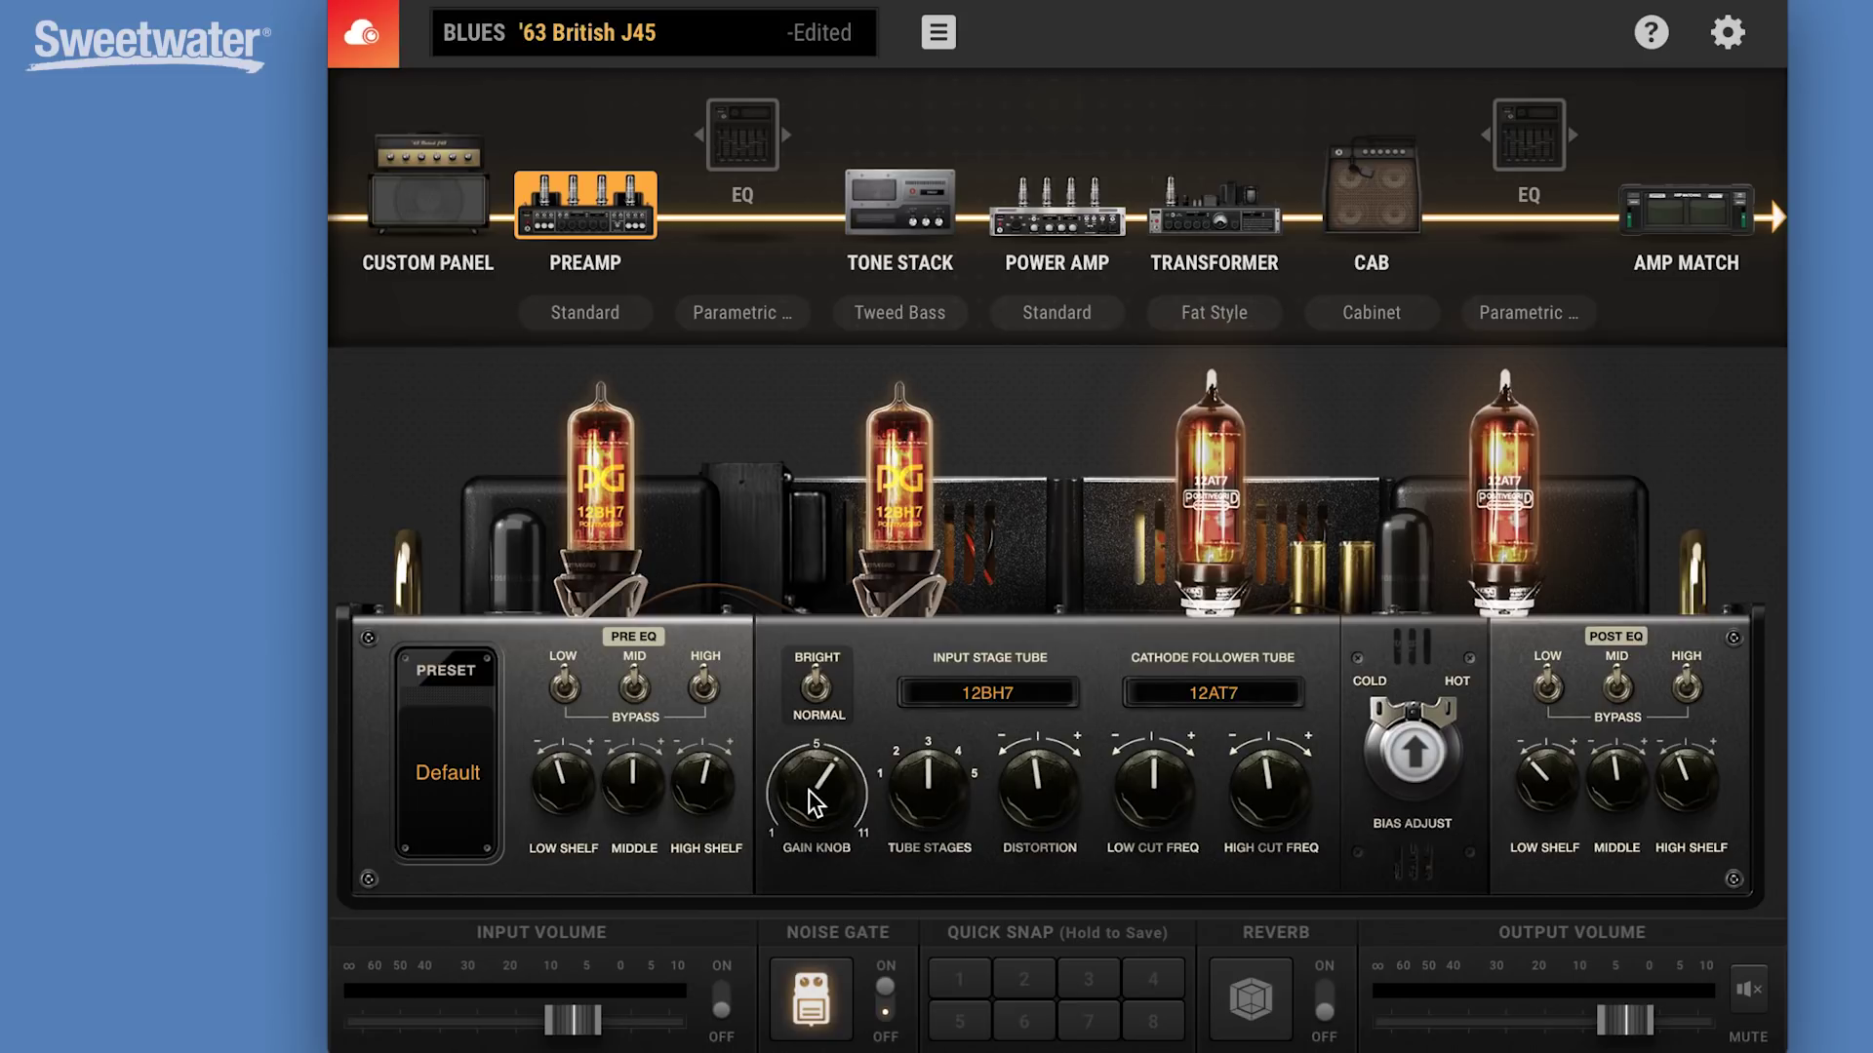
drag(808, 790, 811, 821)
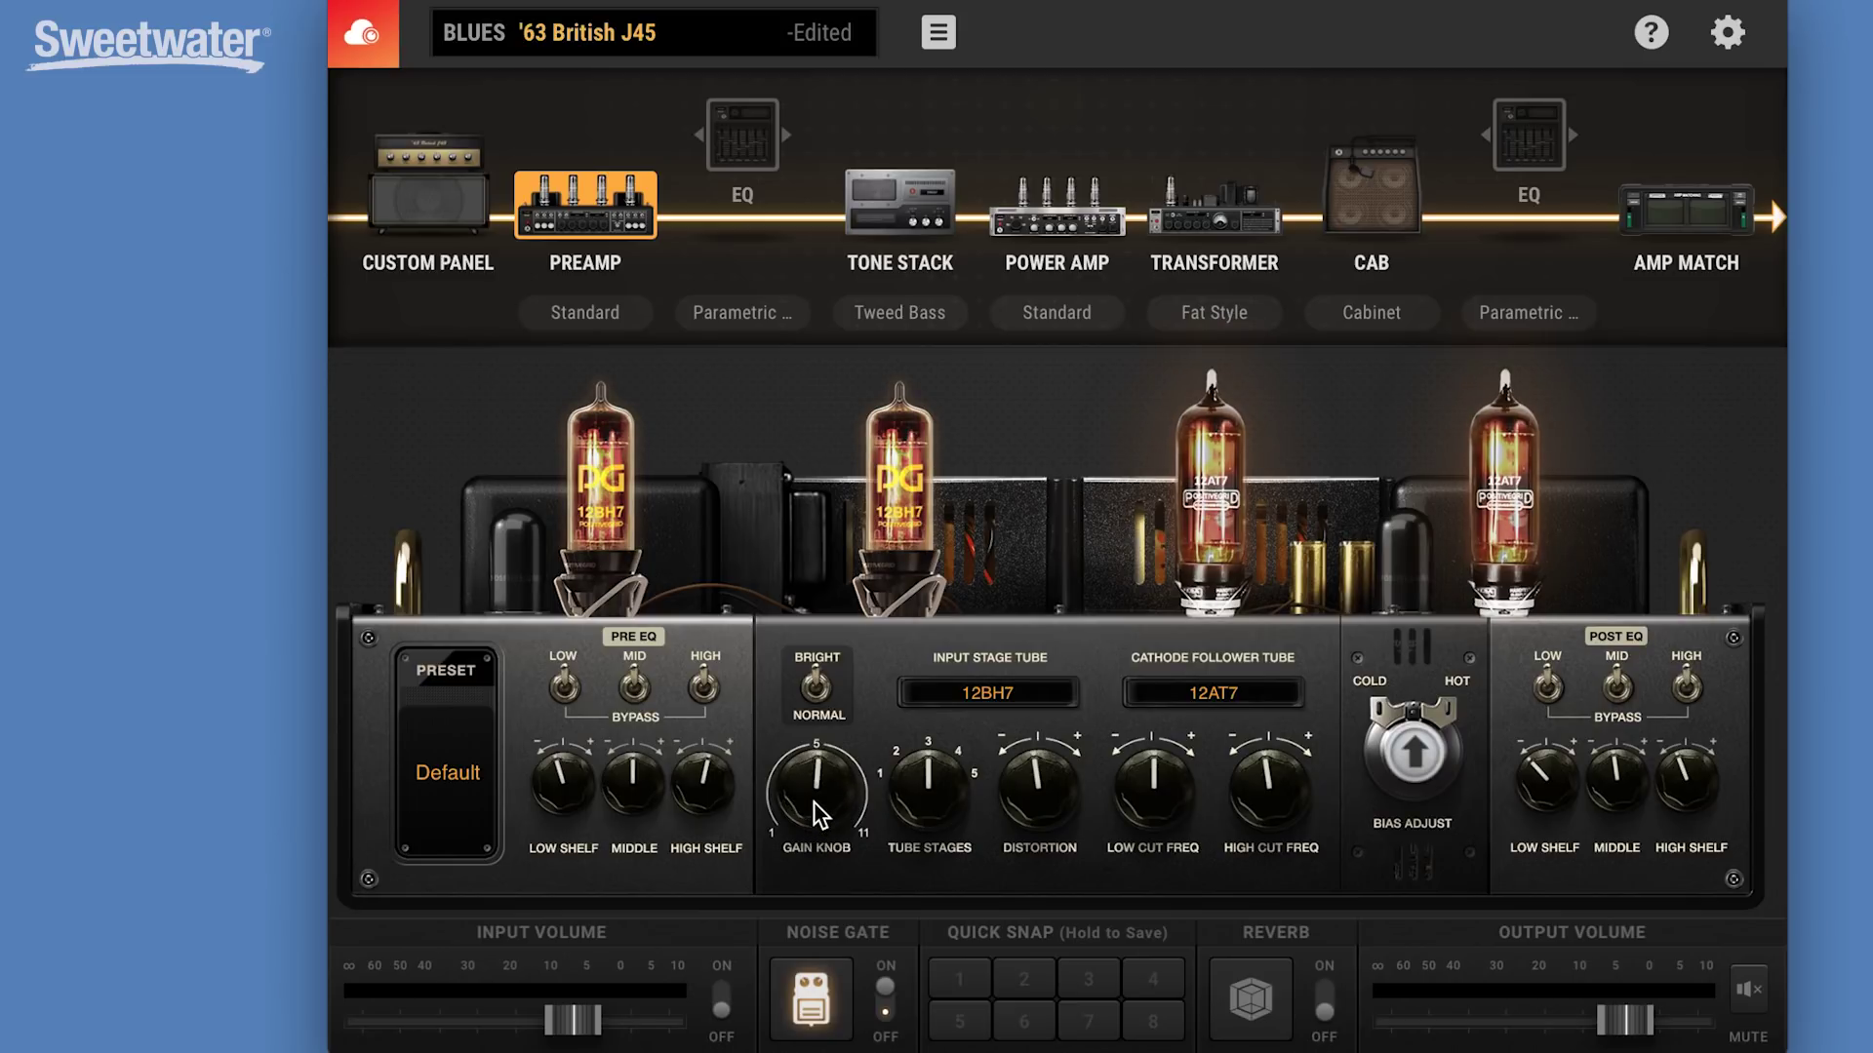
click(887, 517)
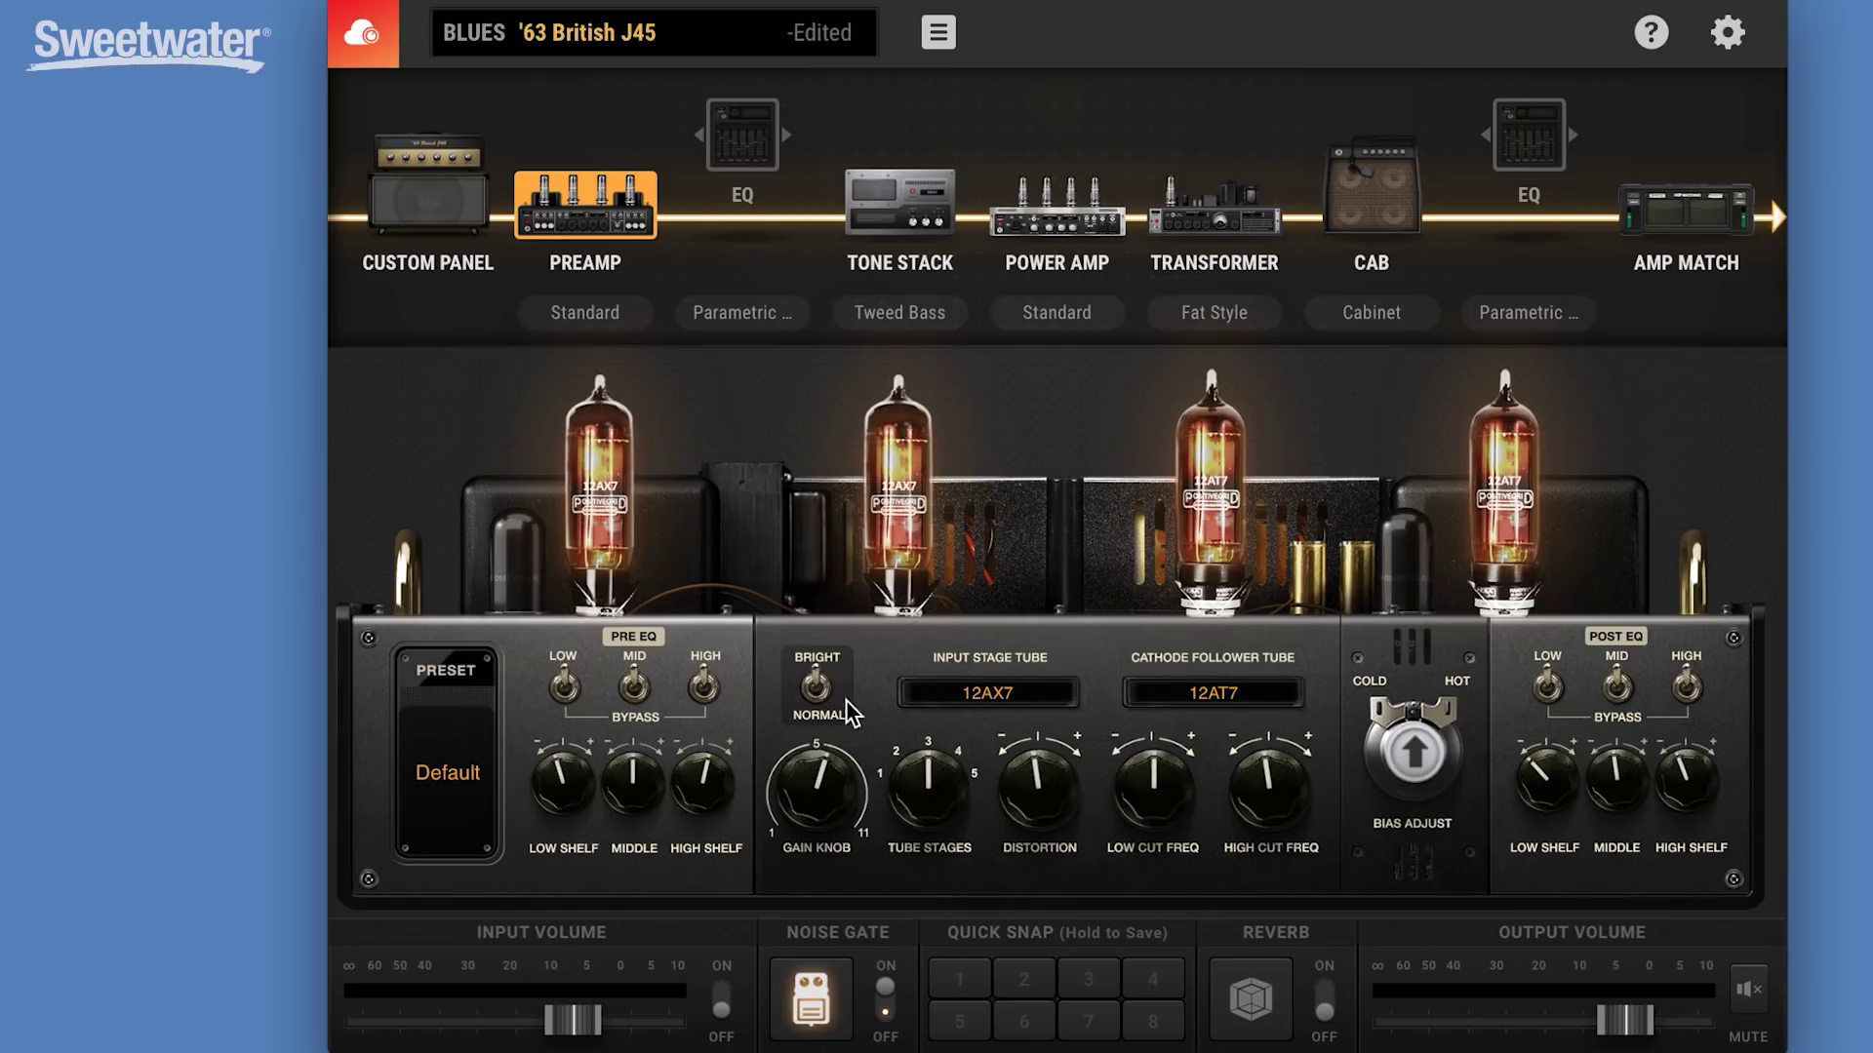
drag(818, 753, 819, 787)
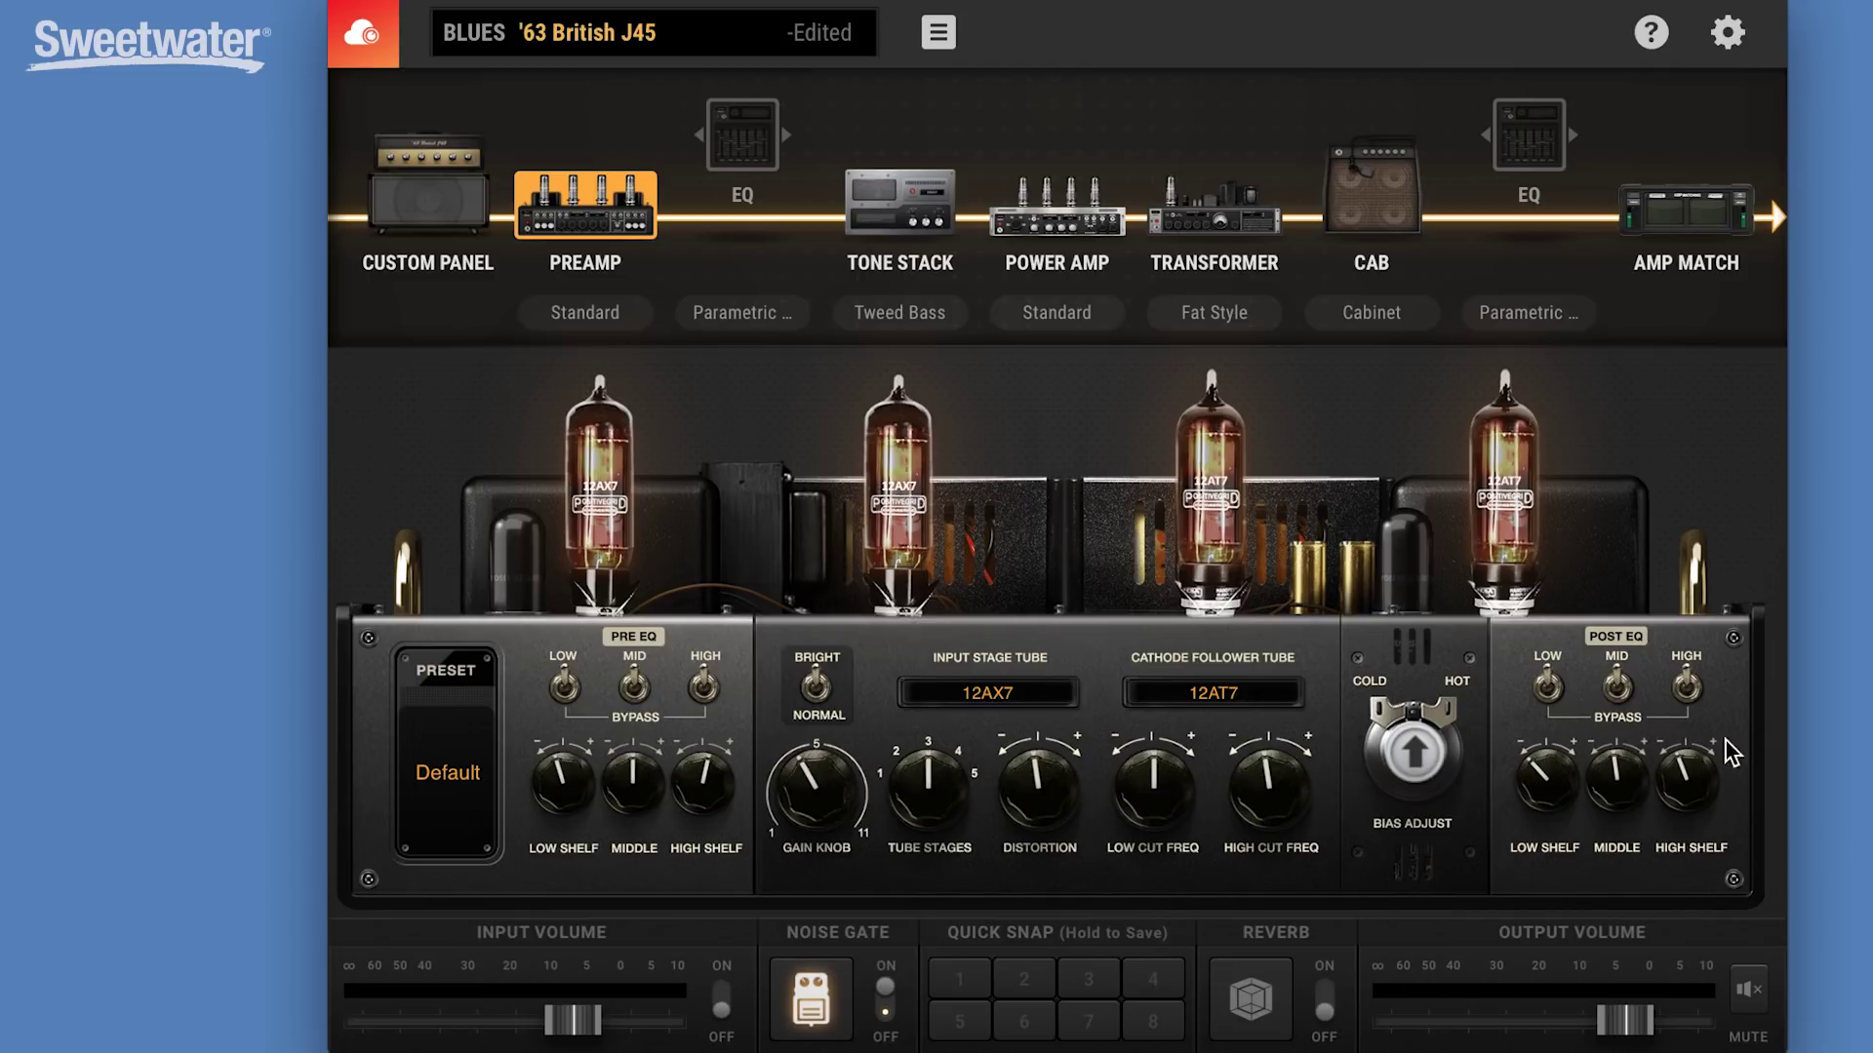
Switch the tonestack topology to British Crunch and boost the mid near maximum.
click(899, 222)
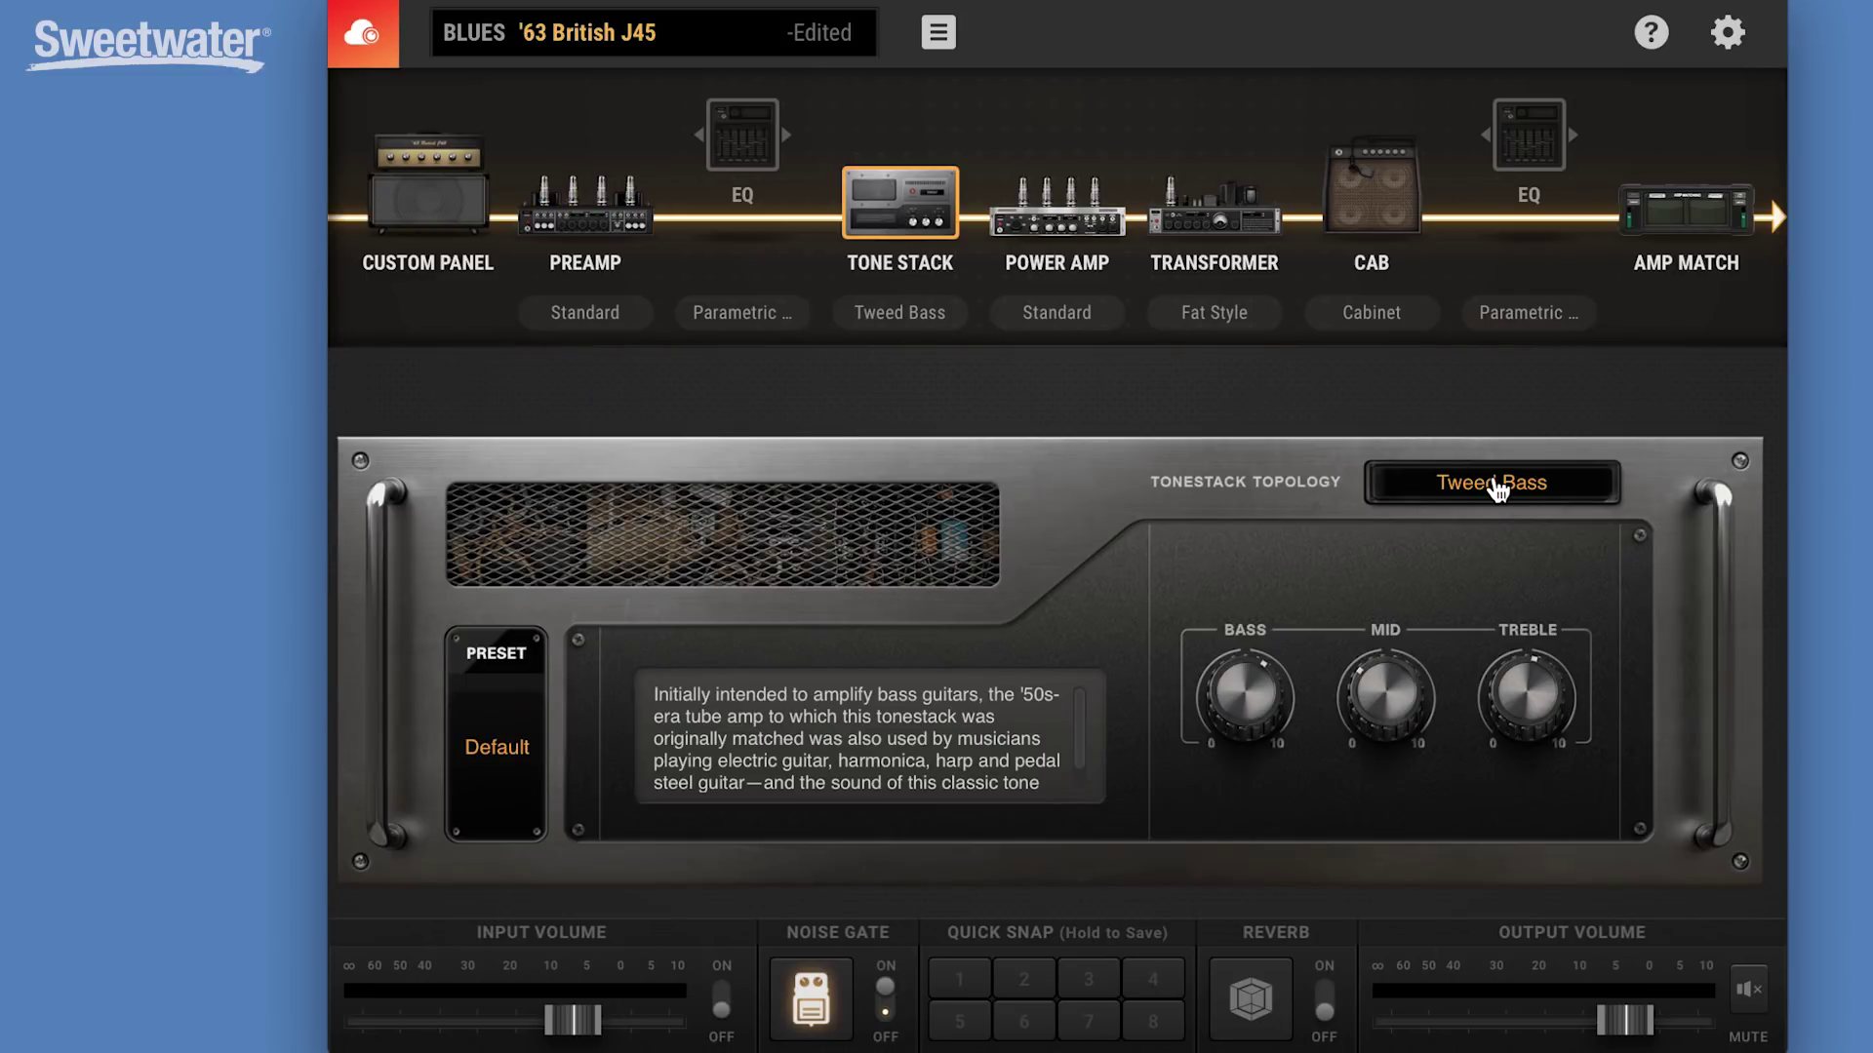
click(1497, 488)
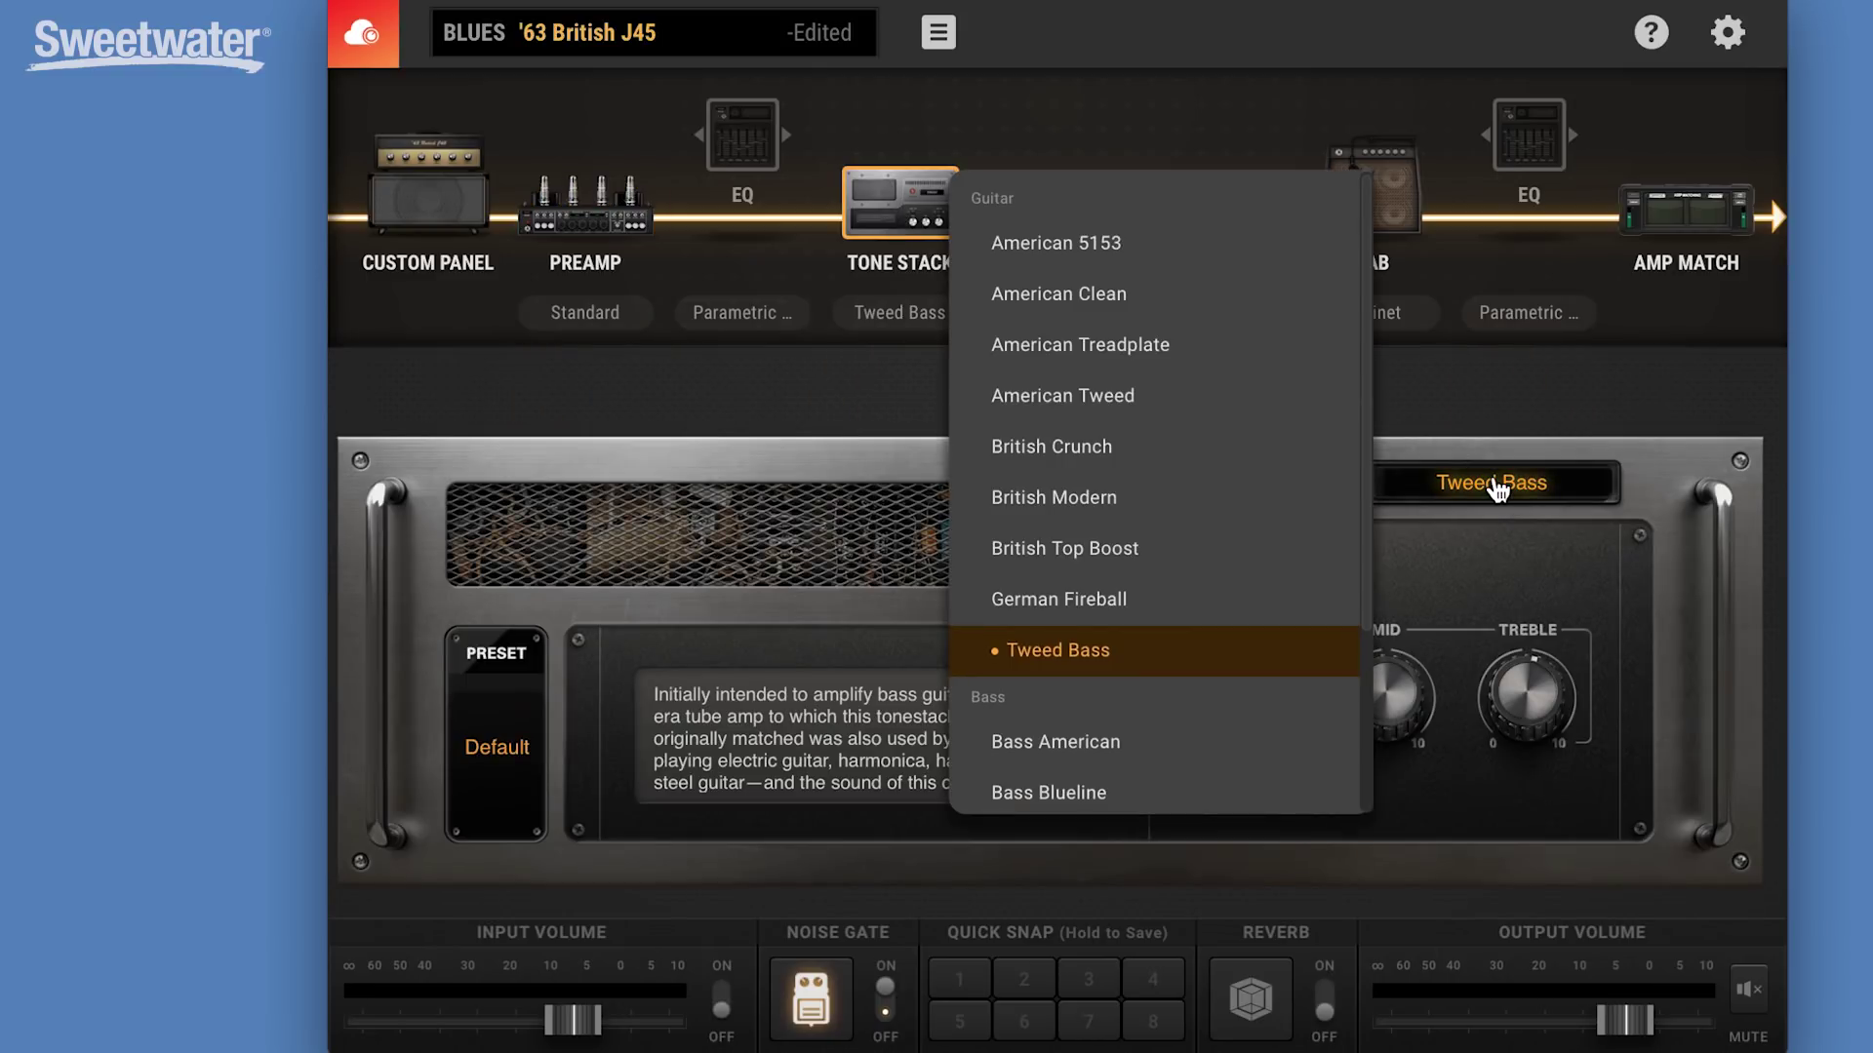
click(1221, 454)
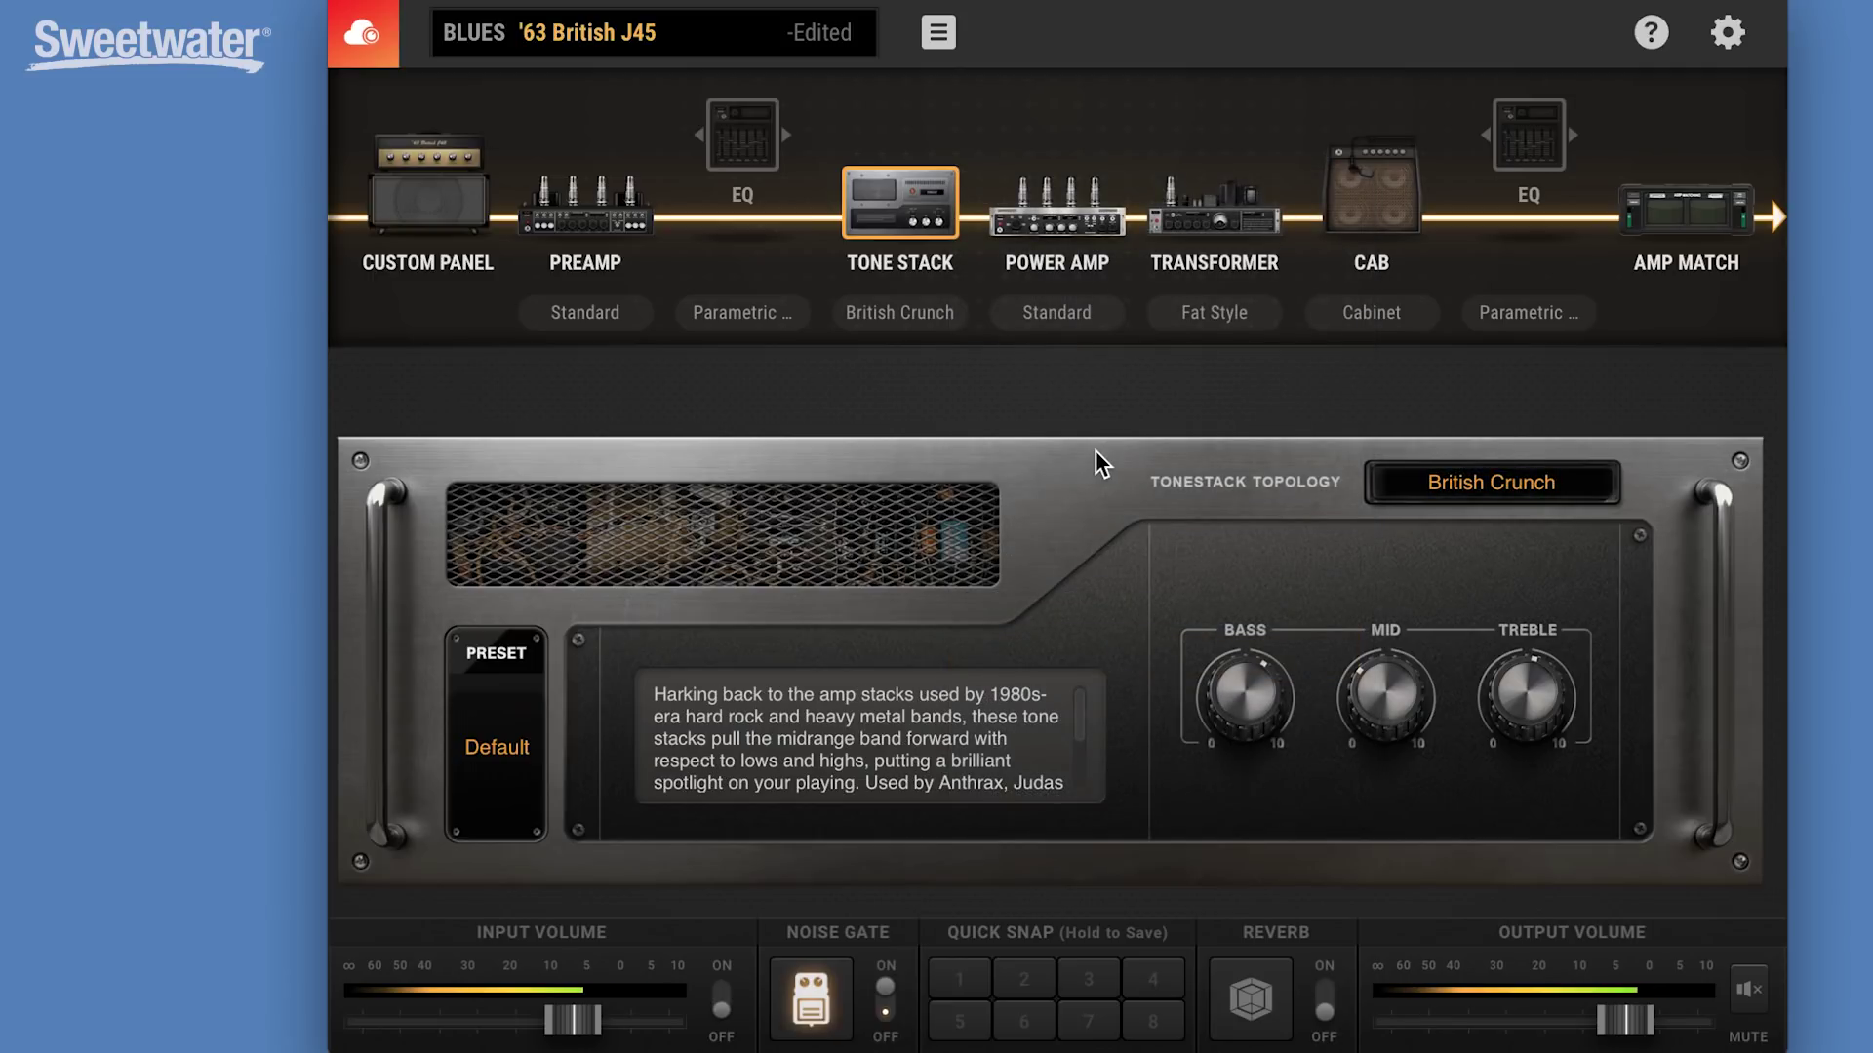
drag(1394, 690, 1429, 576)
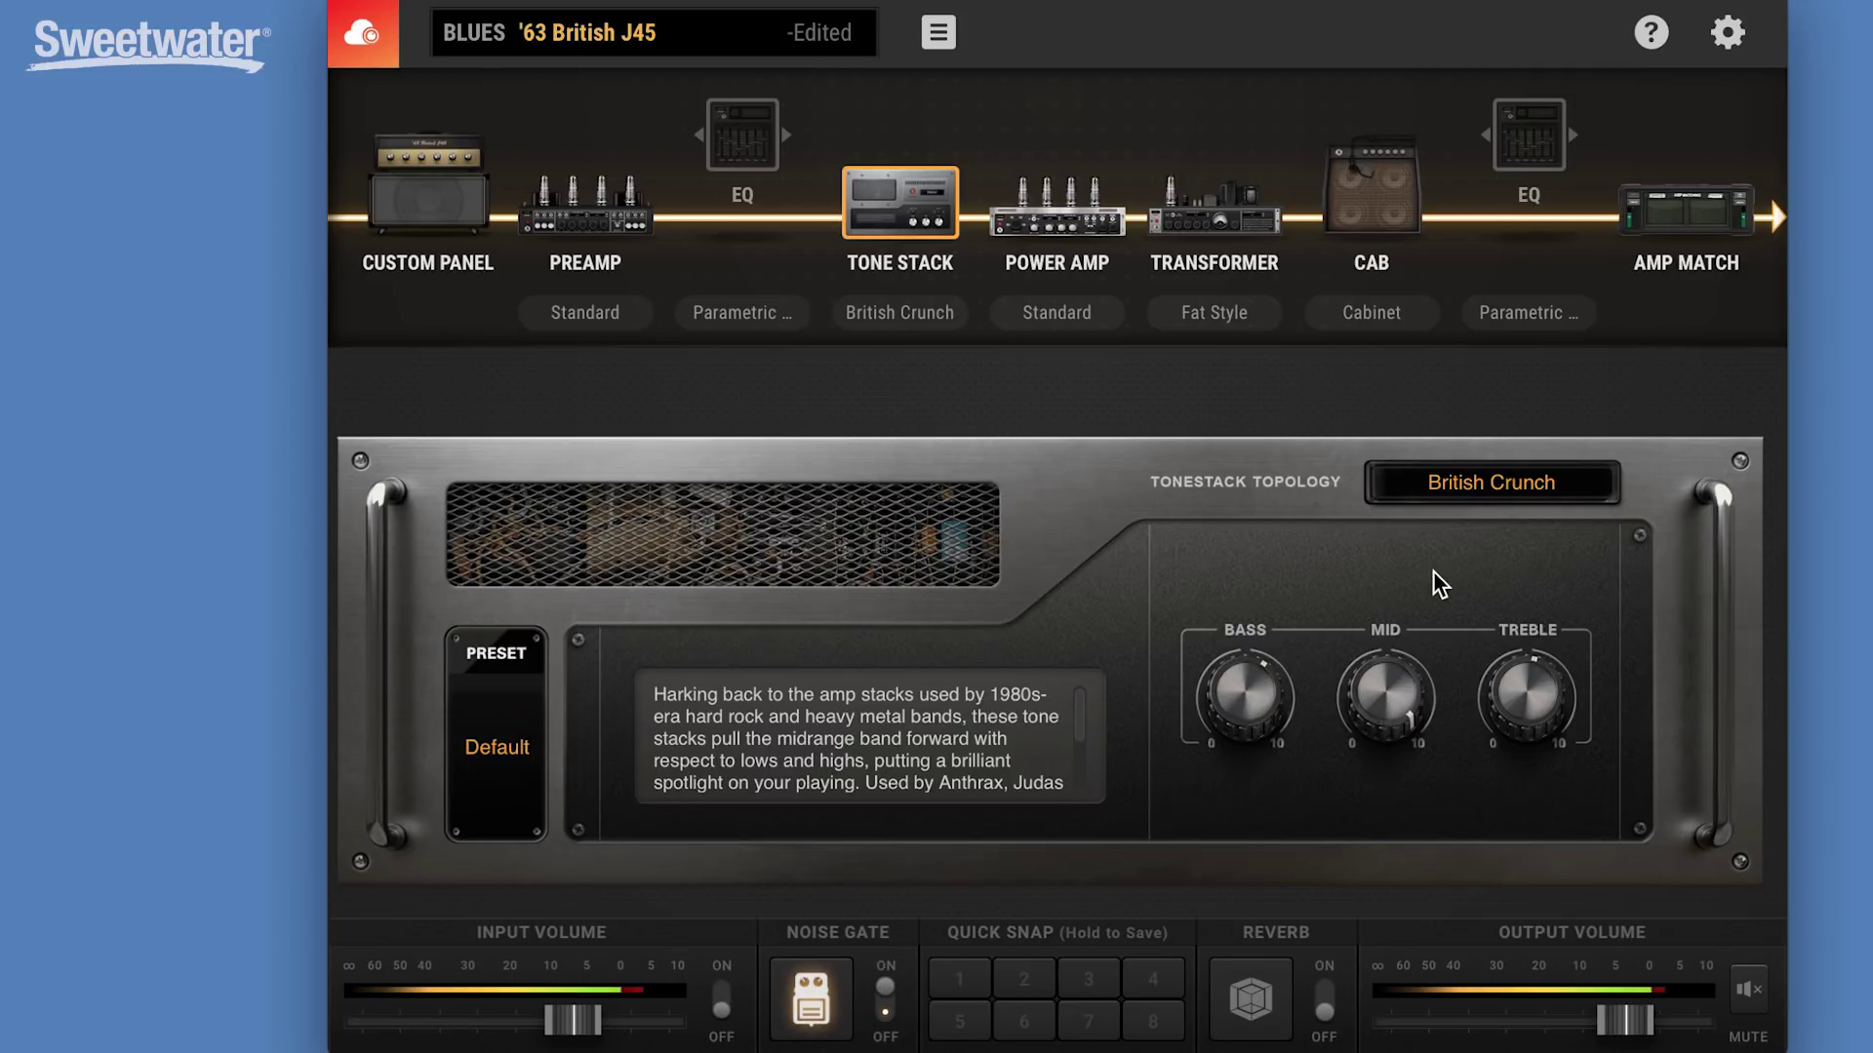
Change the tonestack topology to Tweed Bass and turn the mid down low.
click(1502, 488)
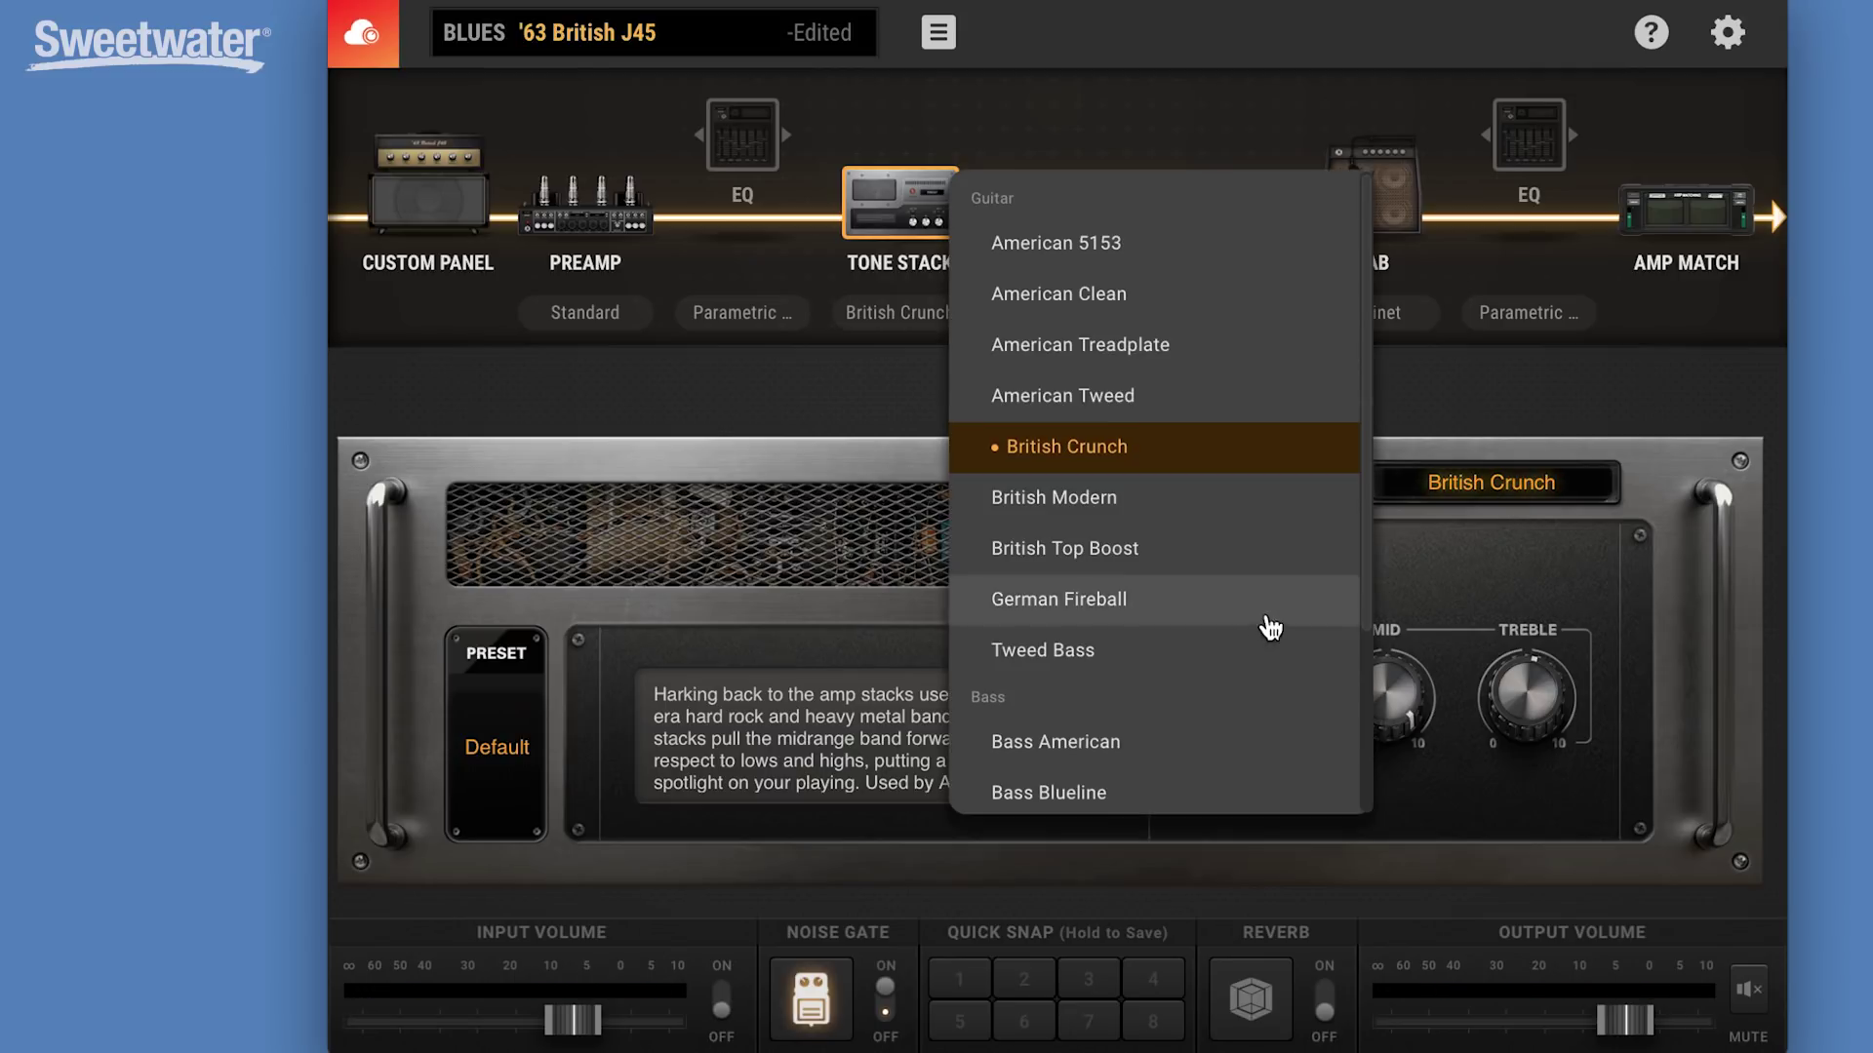
click(1176, 649)
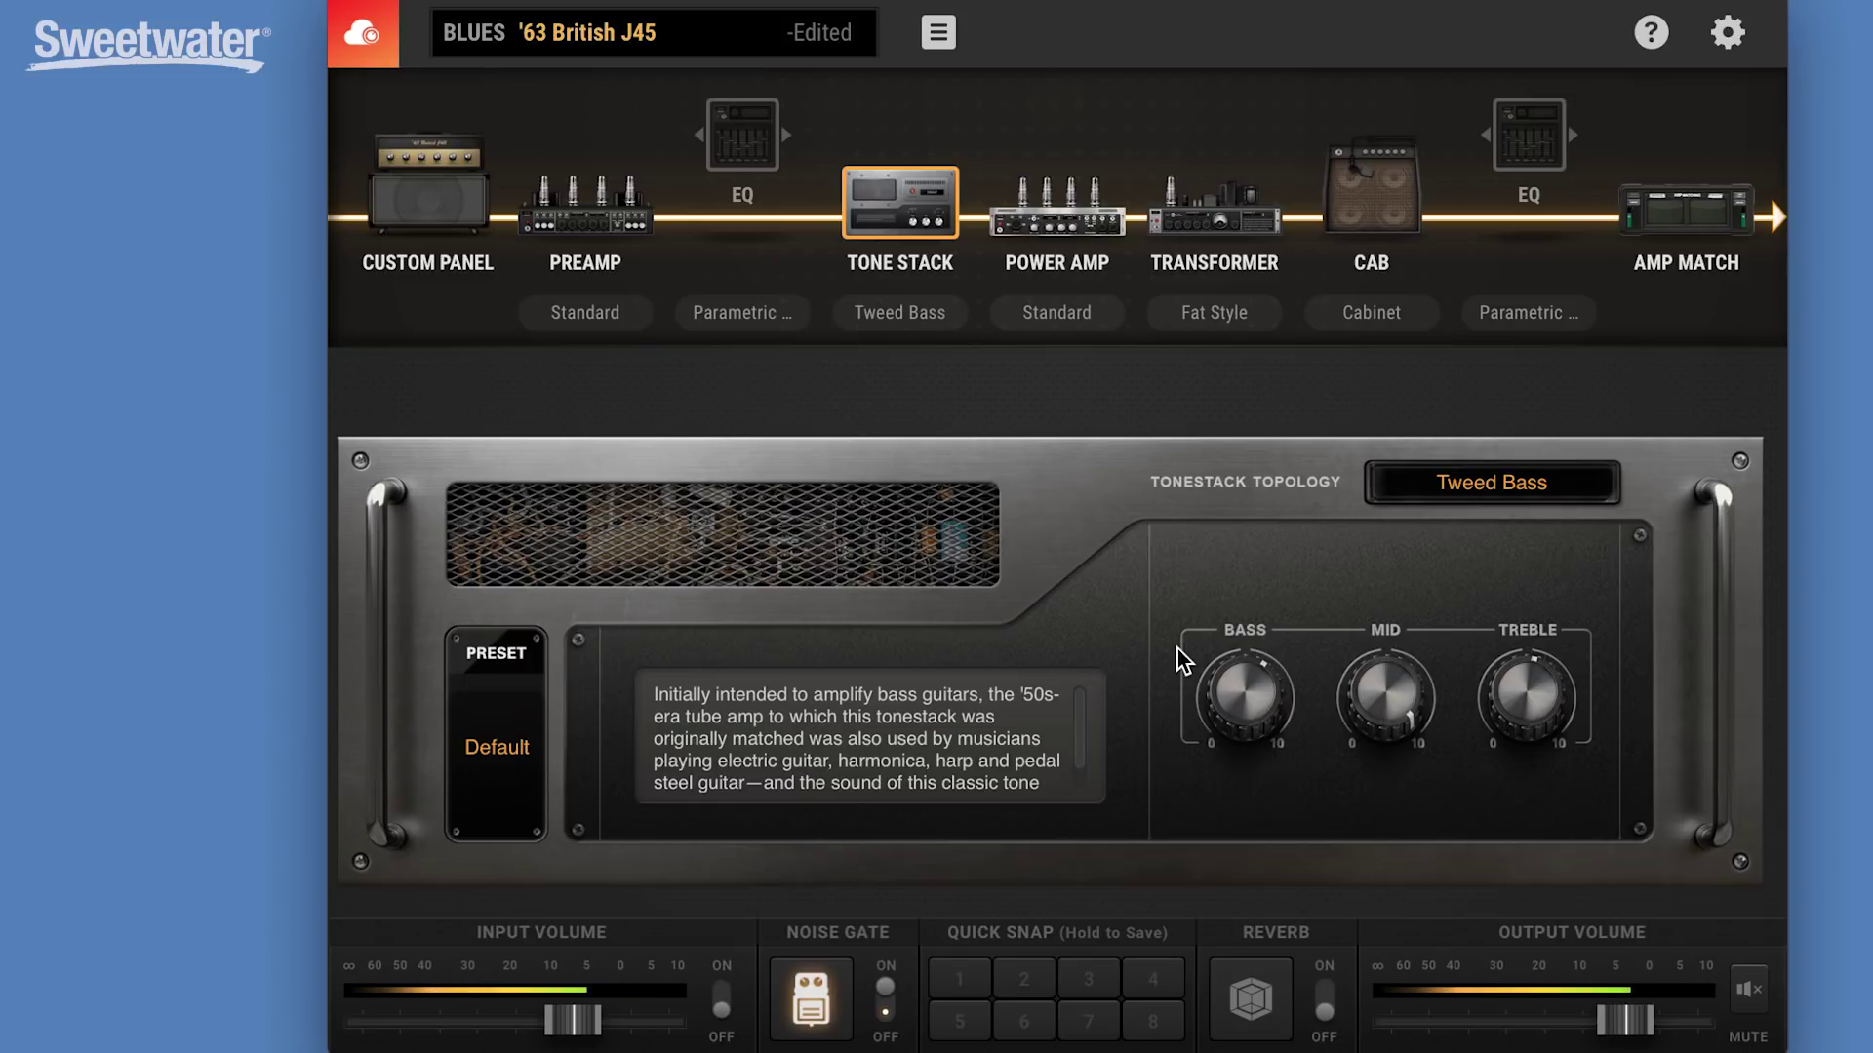
drag(1366, 685, 1356, 813)
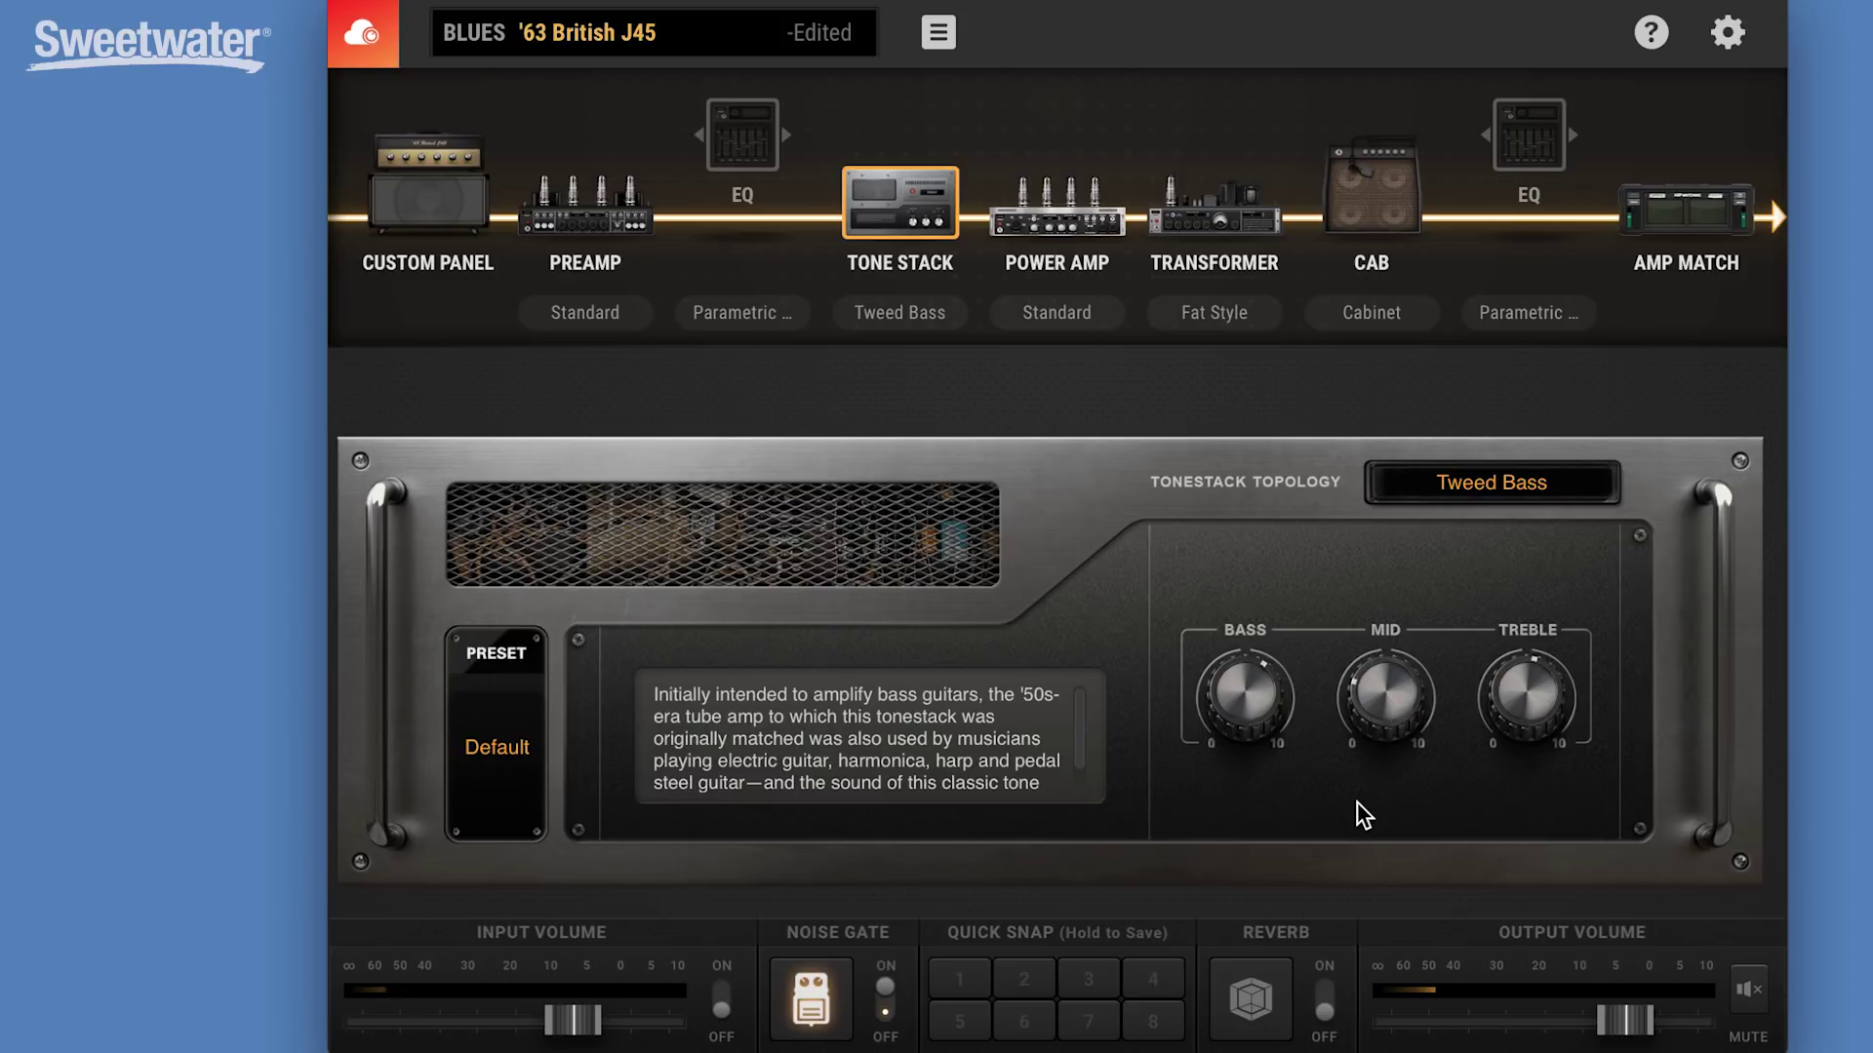
Change the power amp's Power Stage Tube to 6550, then to KT88.
click(1073, 226)
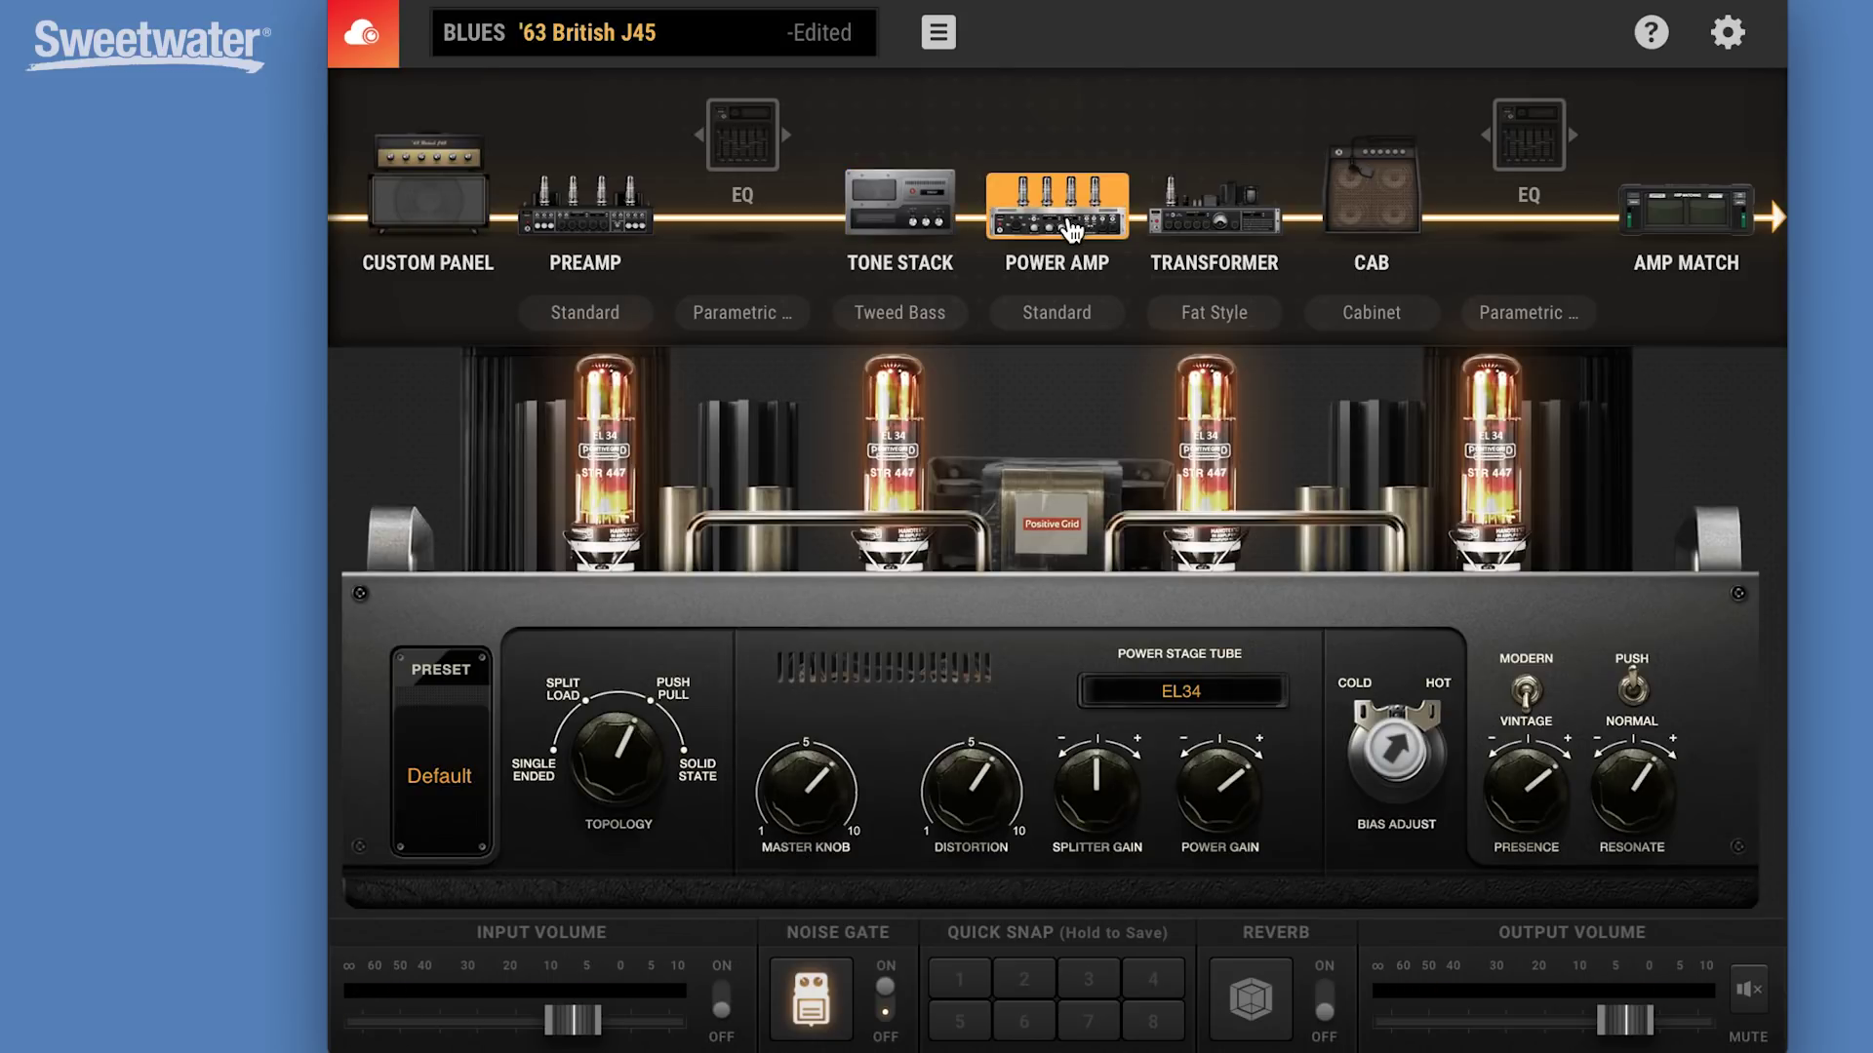
click(1180, 694)
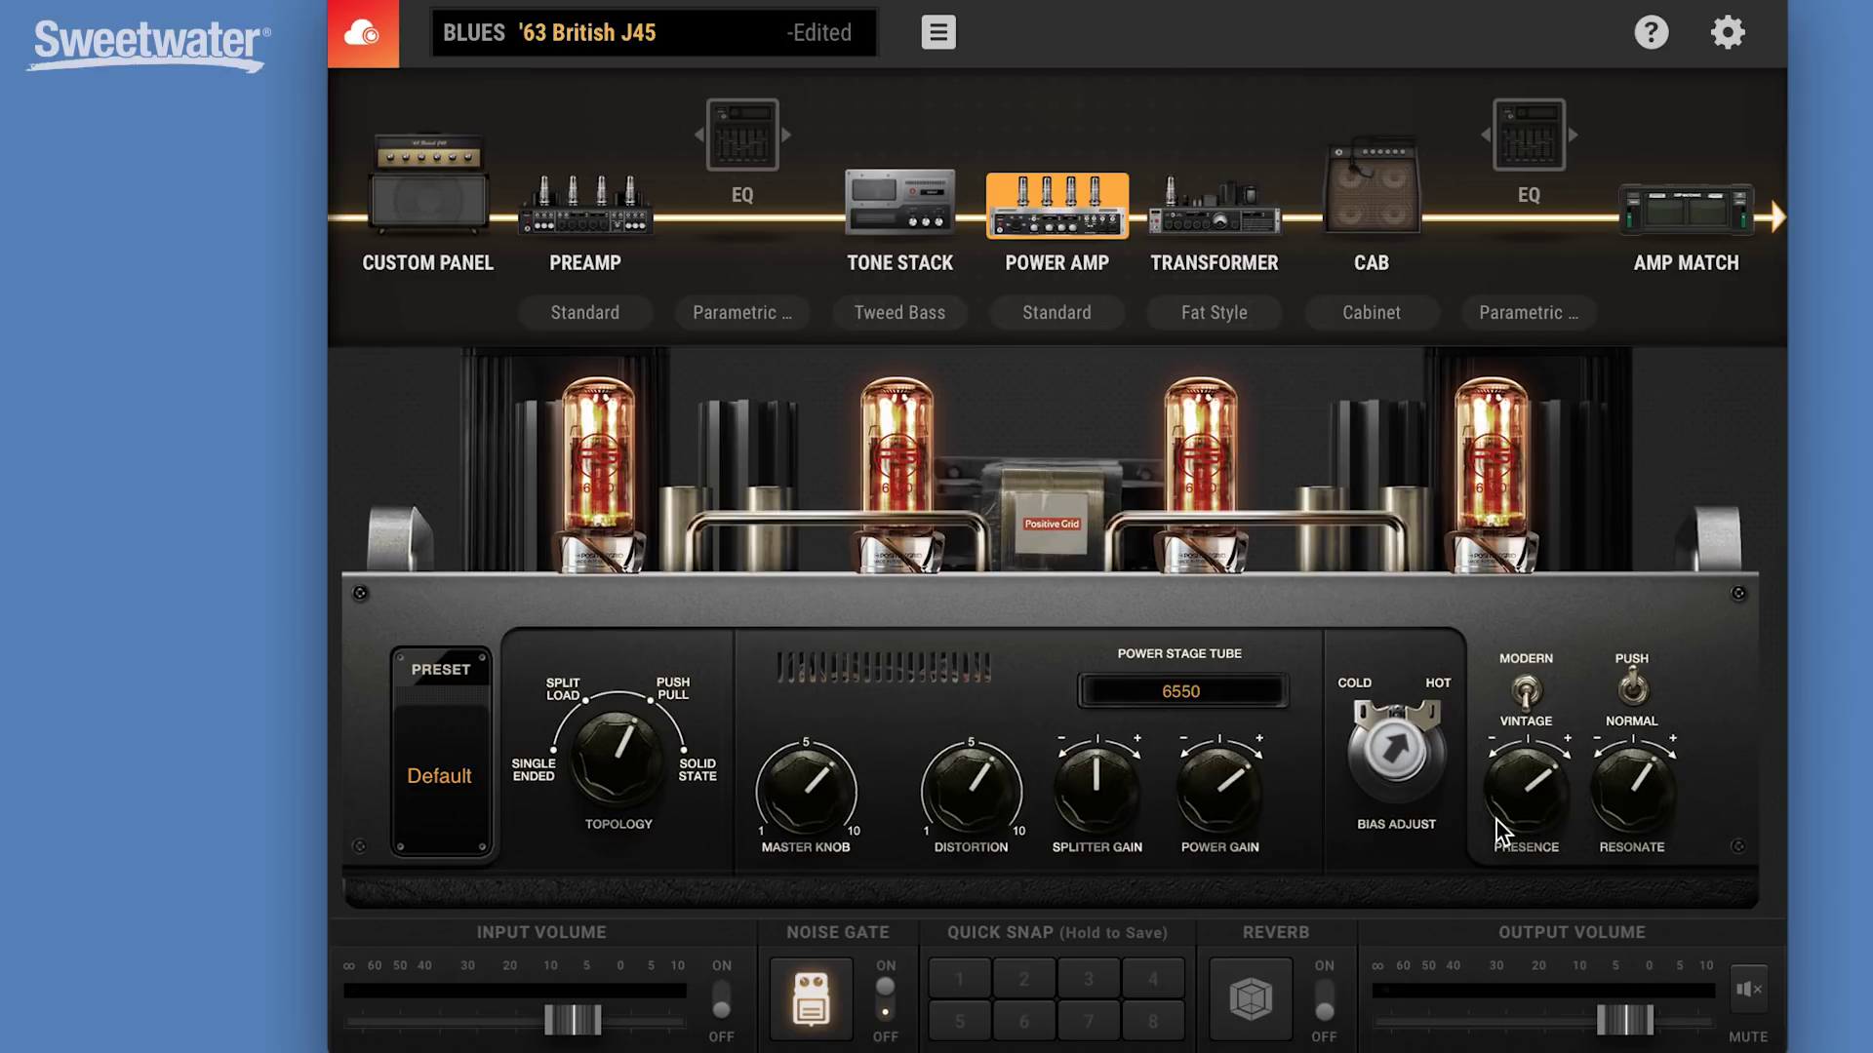
click(1180, 694)
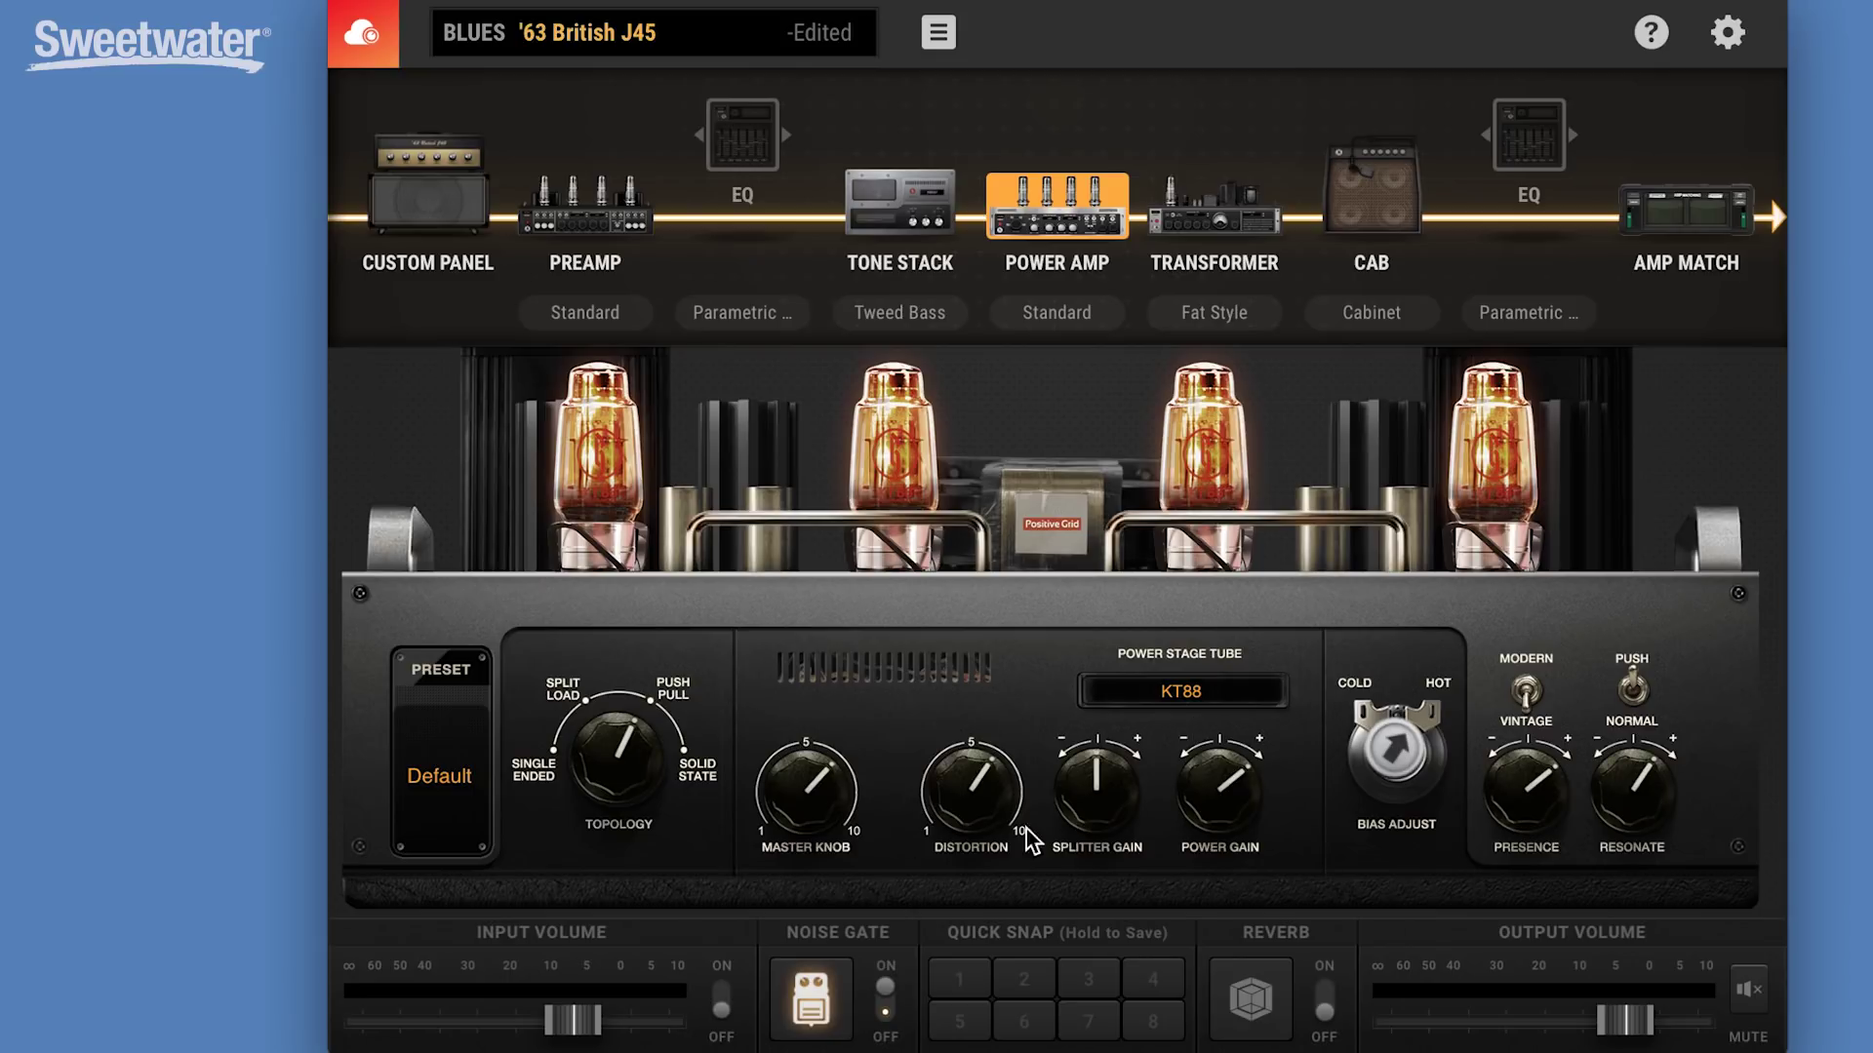
Sweep the transformer's Dynamic Tone up near maximum, then back down near minimum.
click(1242, 248)
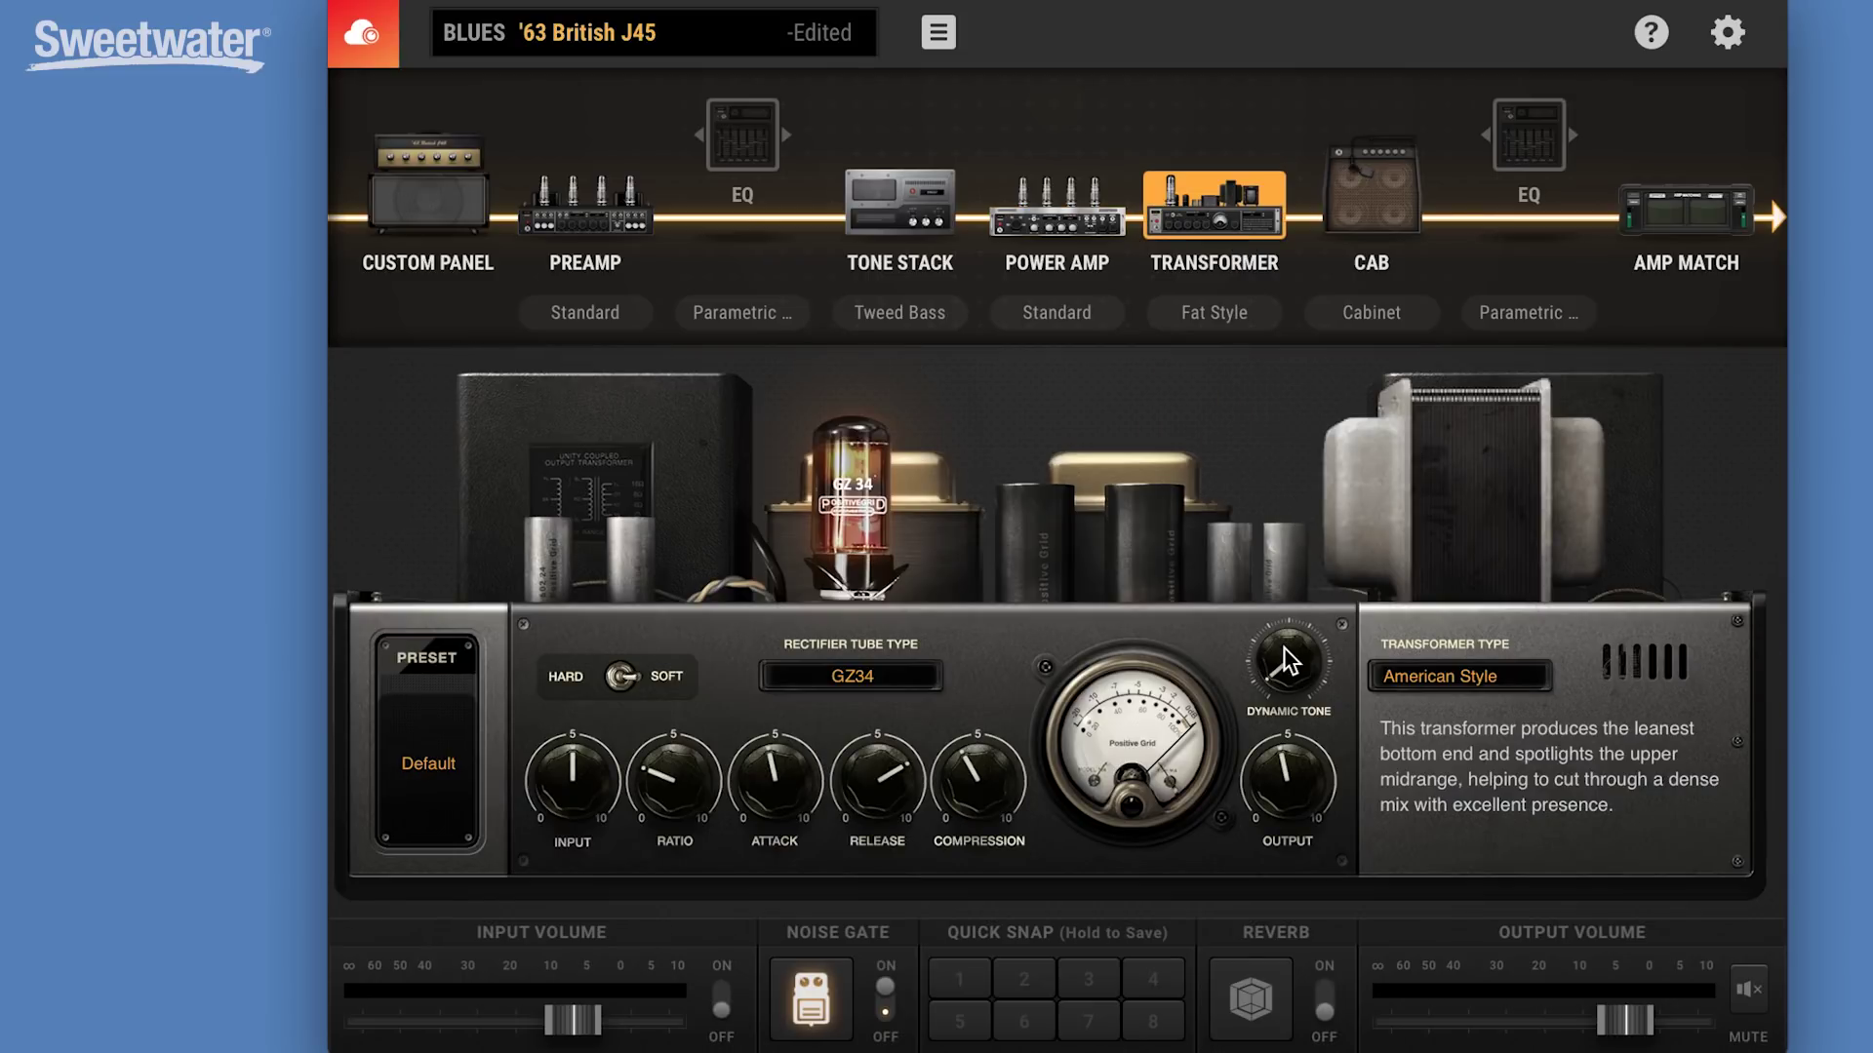
mouse_move(1286, 680)
mouse_down()
mouse_move(1297, 632)
mouse_move(1287, 685)
mouse_up()
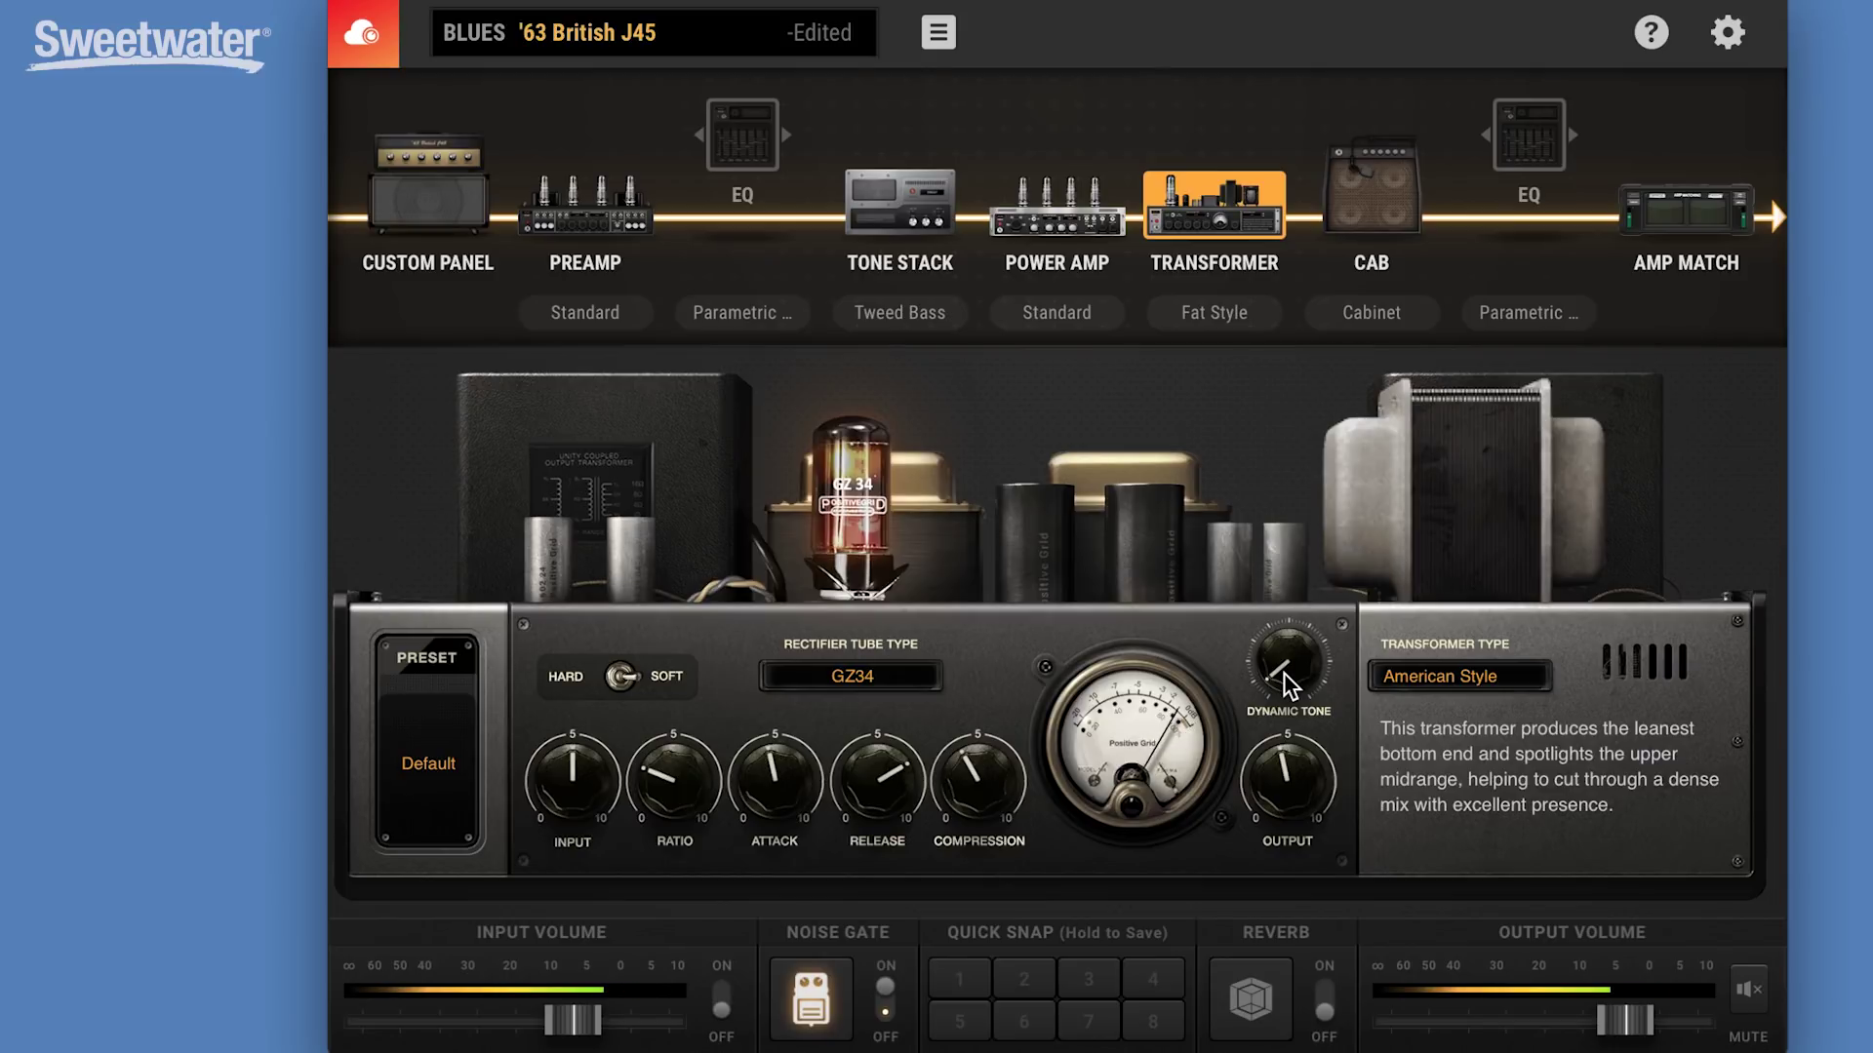
drag(1284, 673, 1283, 517)
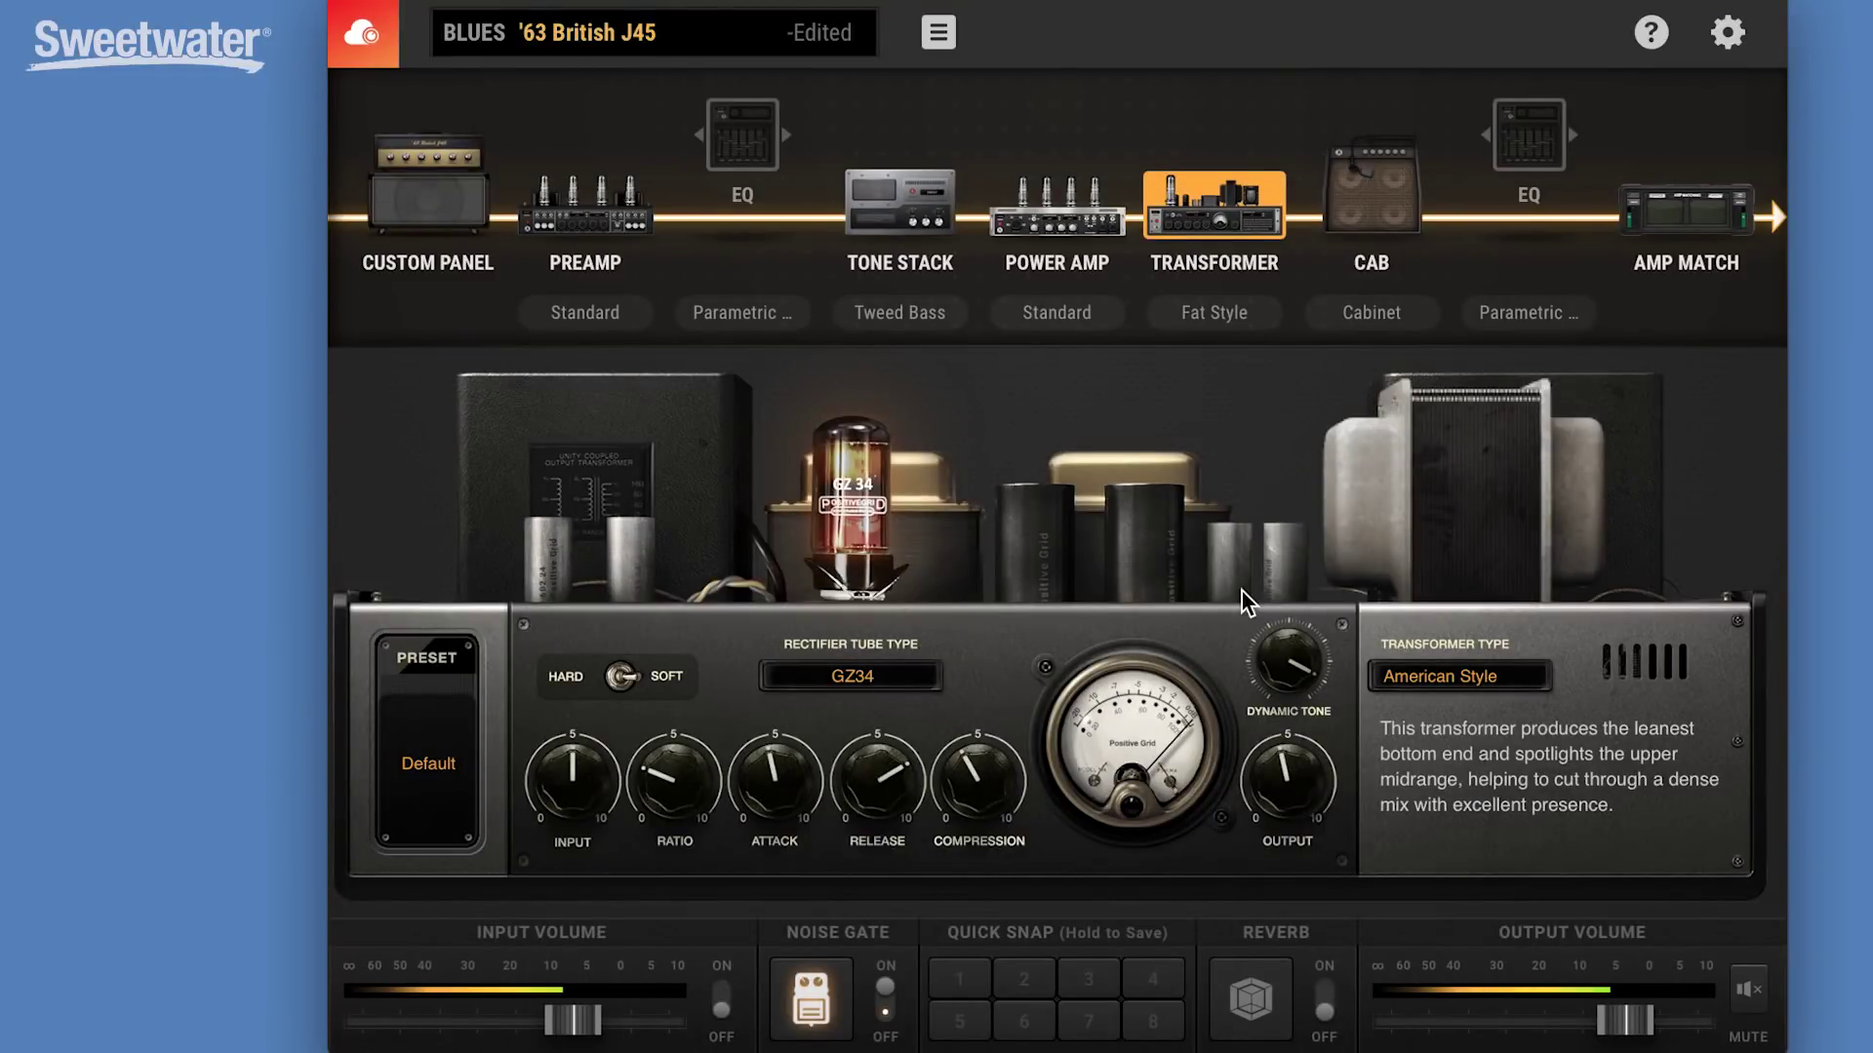
drag(1279, 636, 1310, 846)
click(1371, 186)
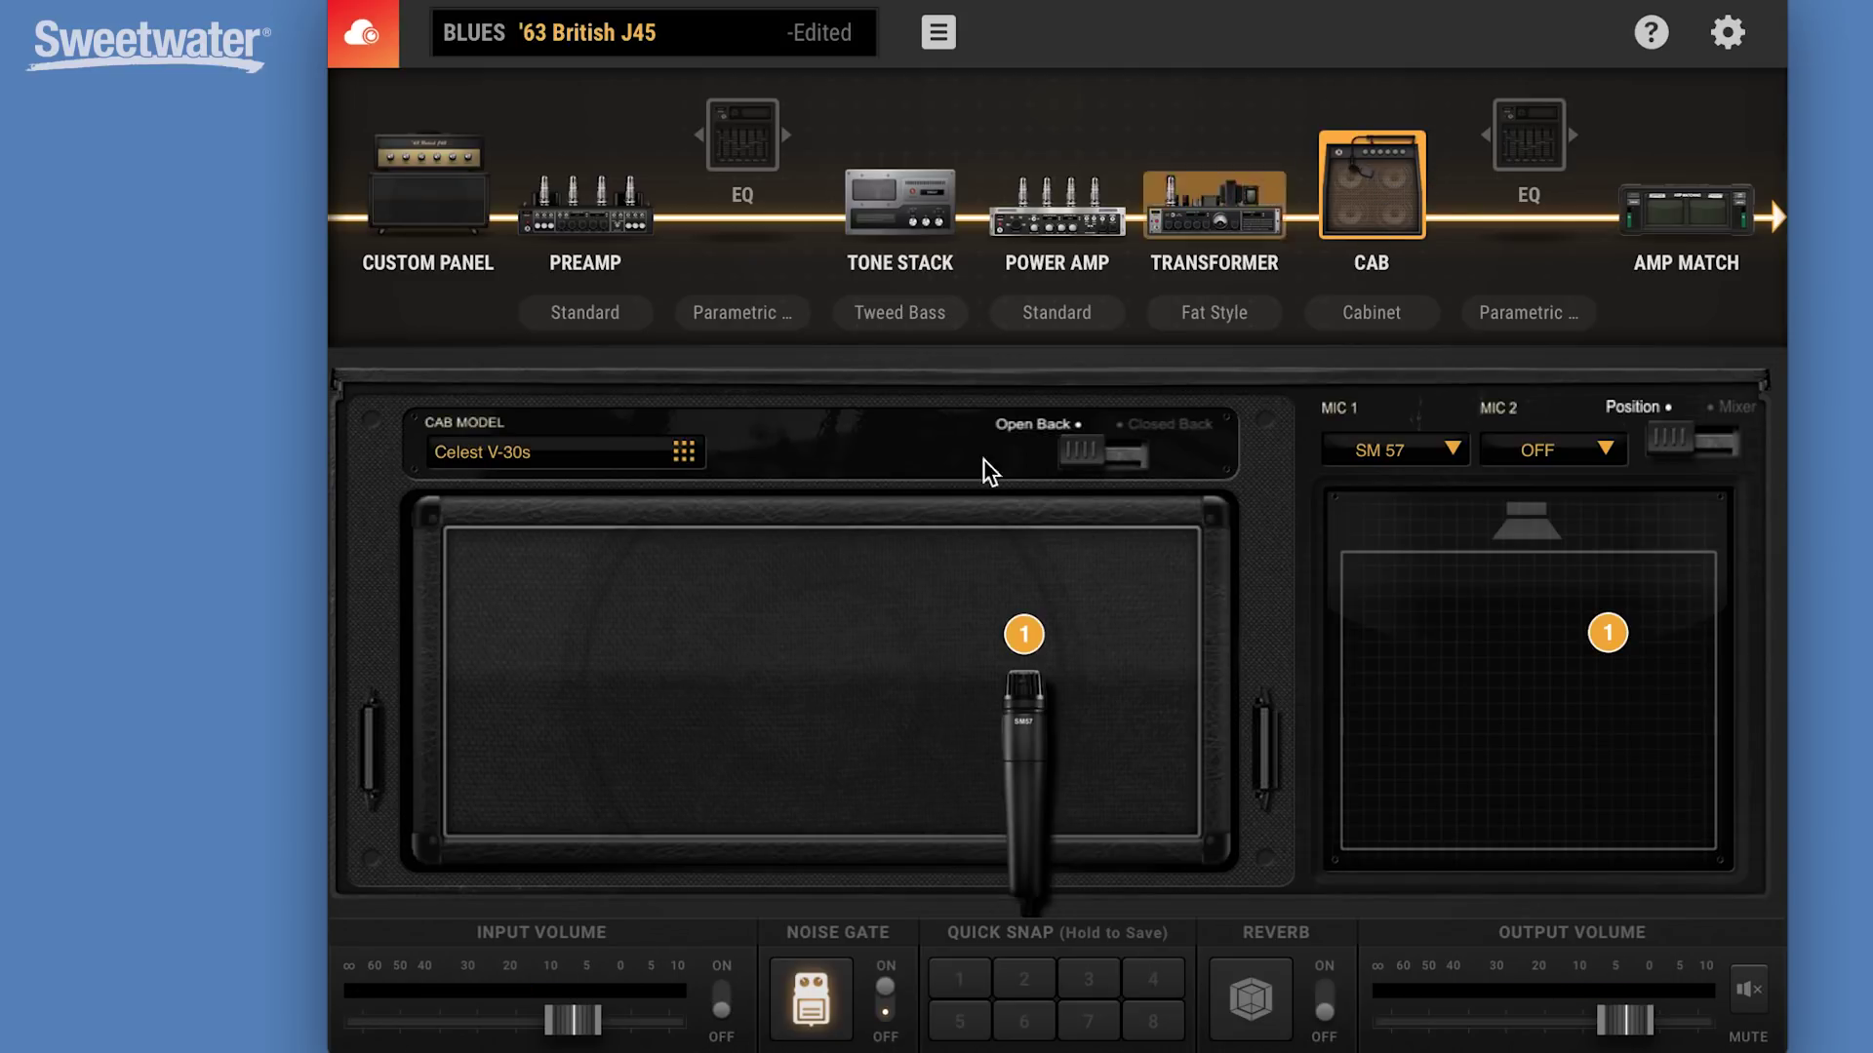
Browse the 1 Speaker, Others and Celestion cab banks, keeping the Celest V-30s cabinet.
click(654, 454)
click(438, 529)
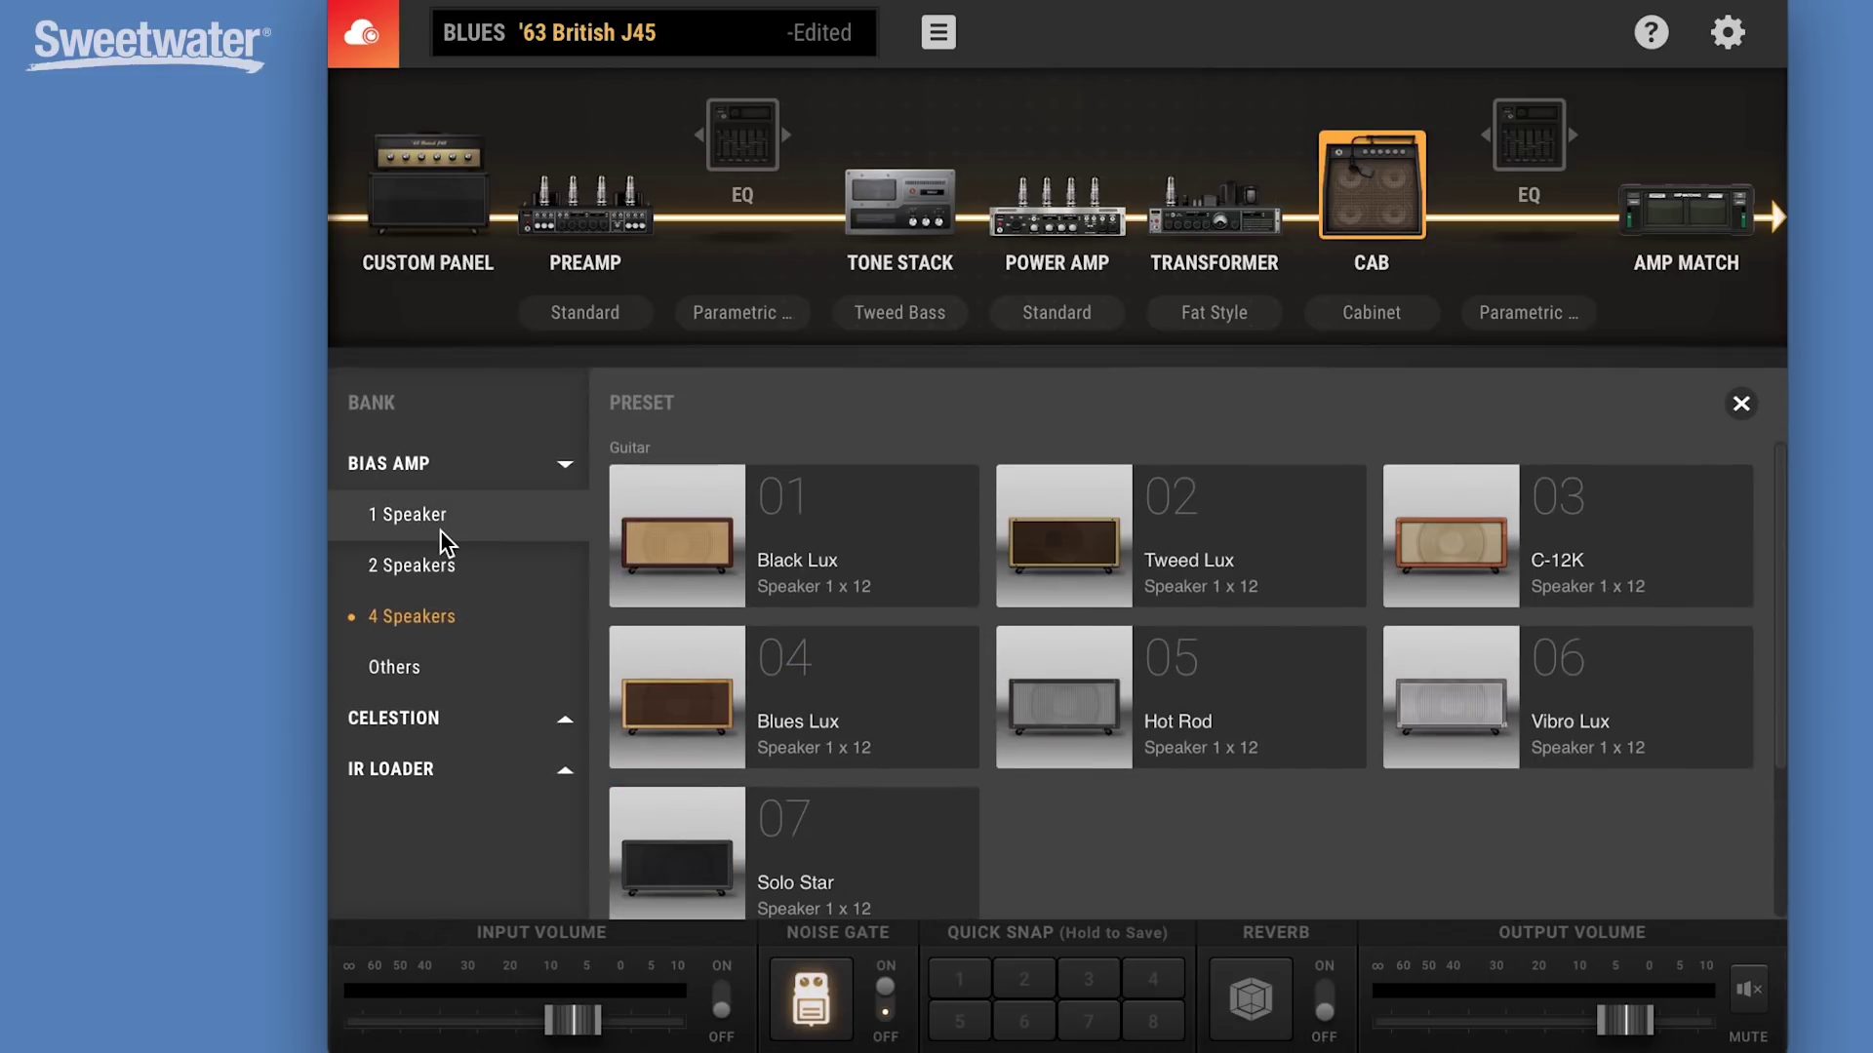
click(433, 618)
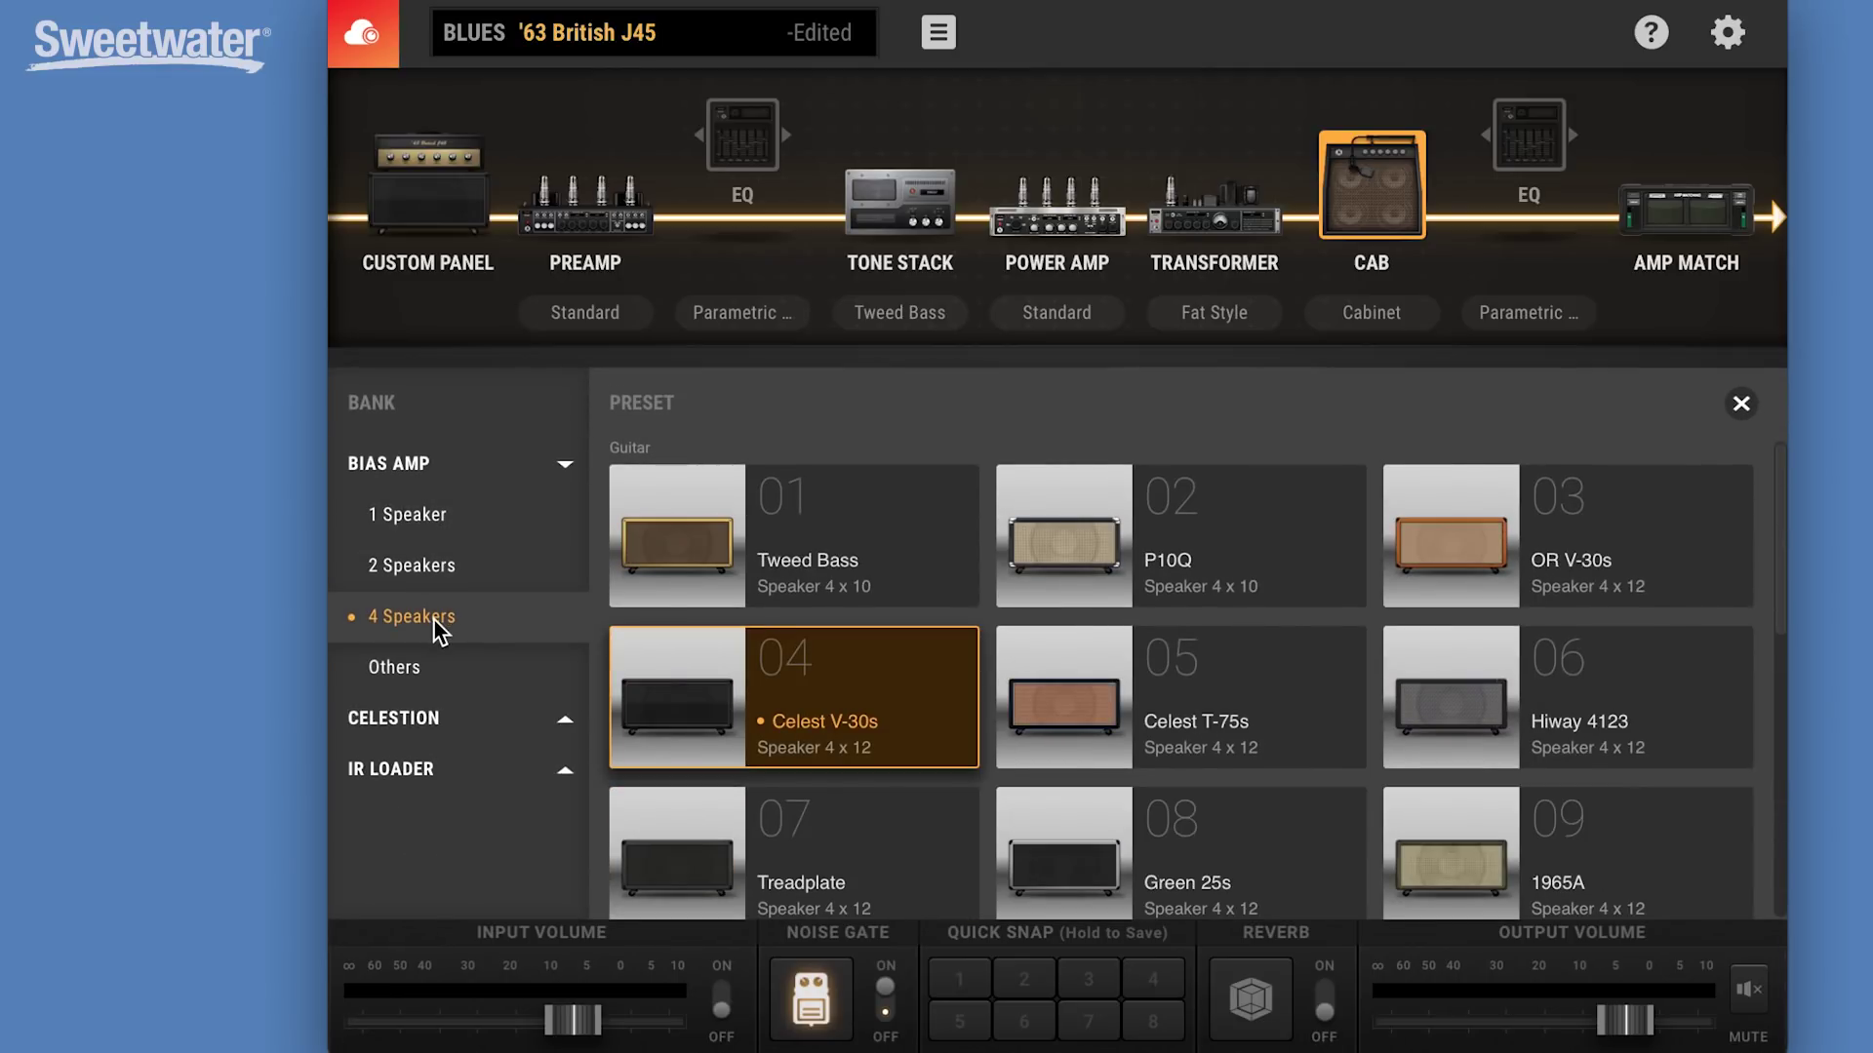
click(792, 695)
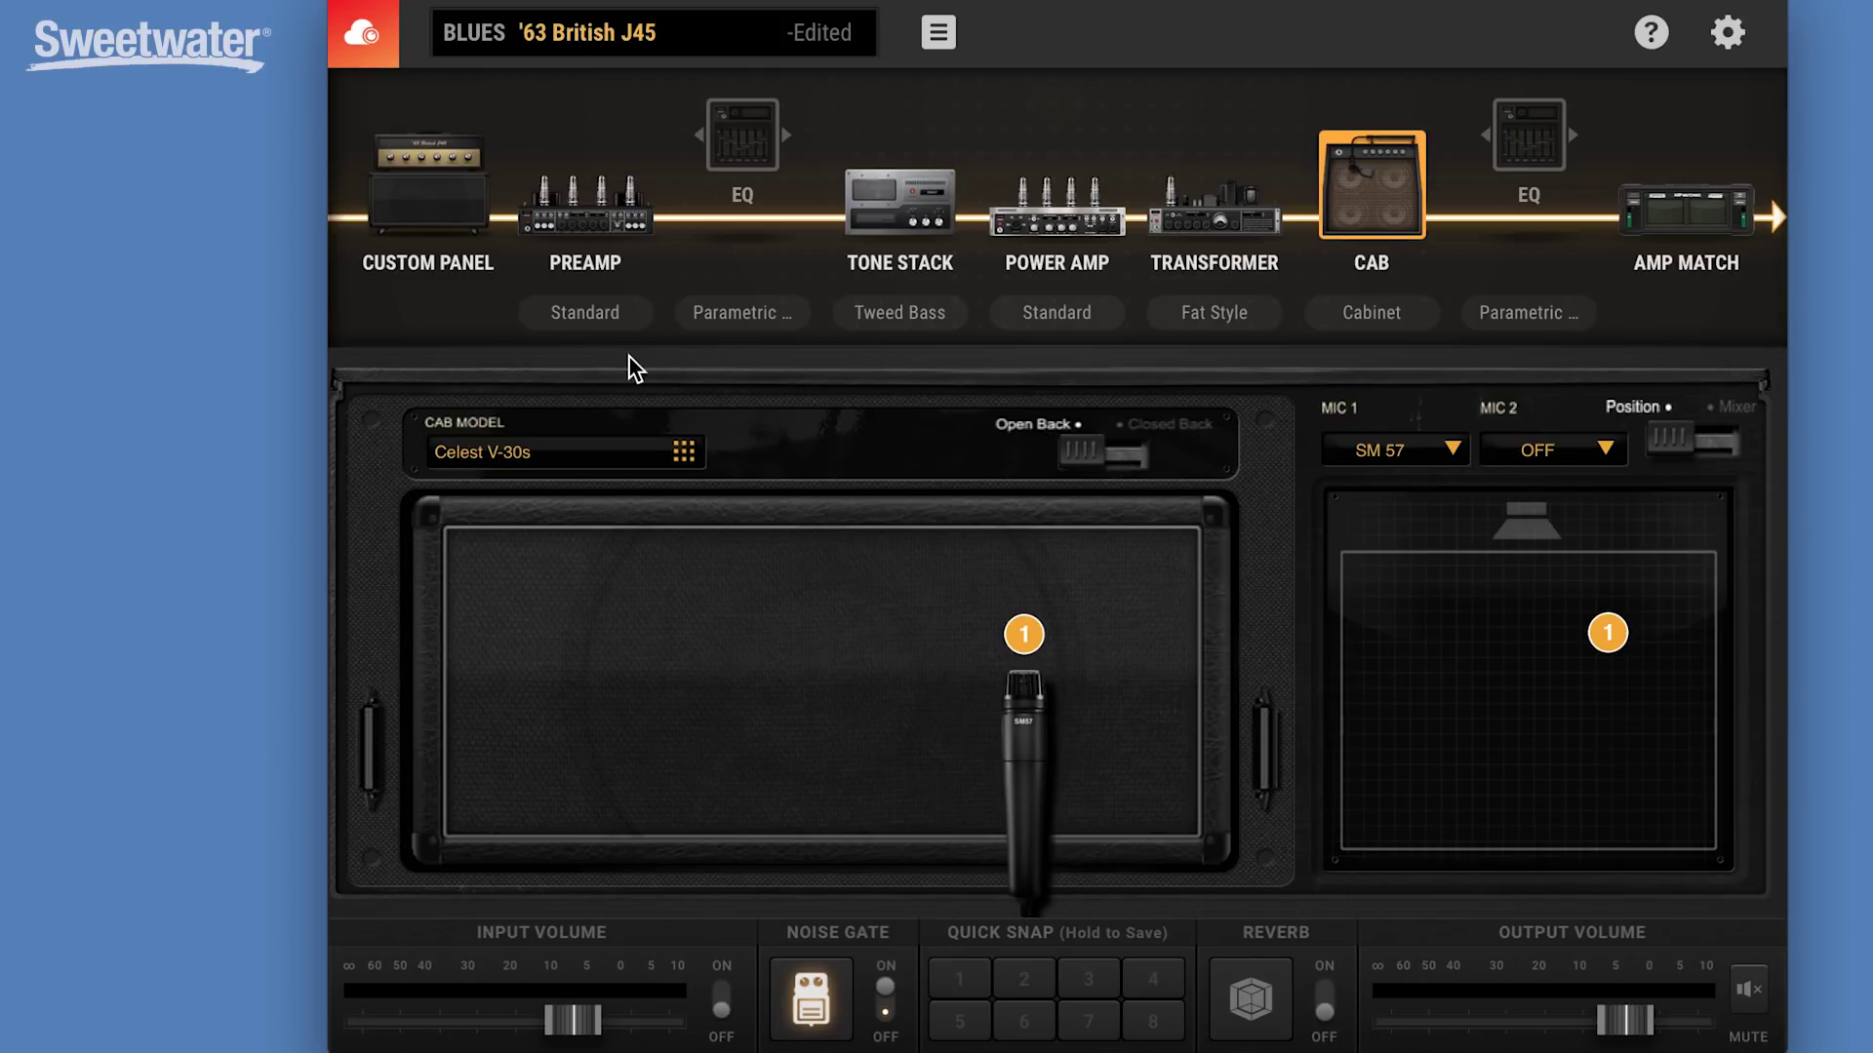
click(488, 454)
click(481, 461)
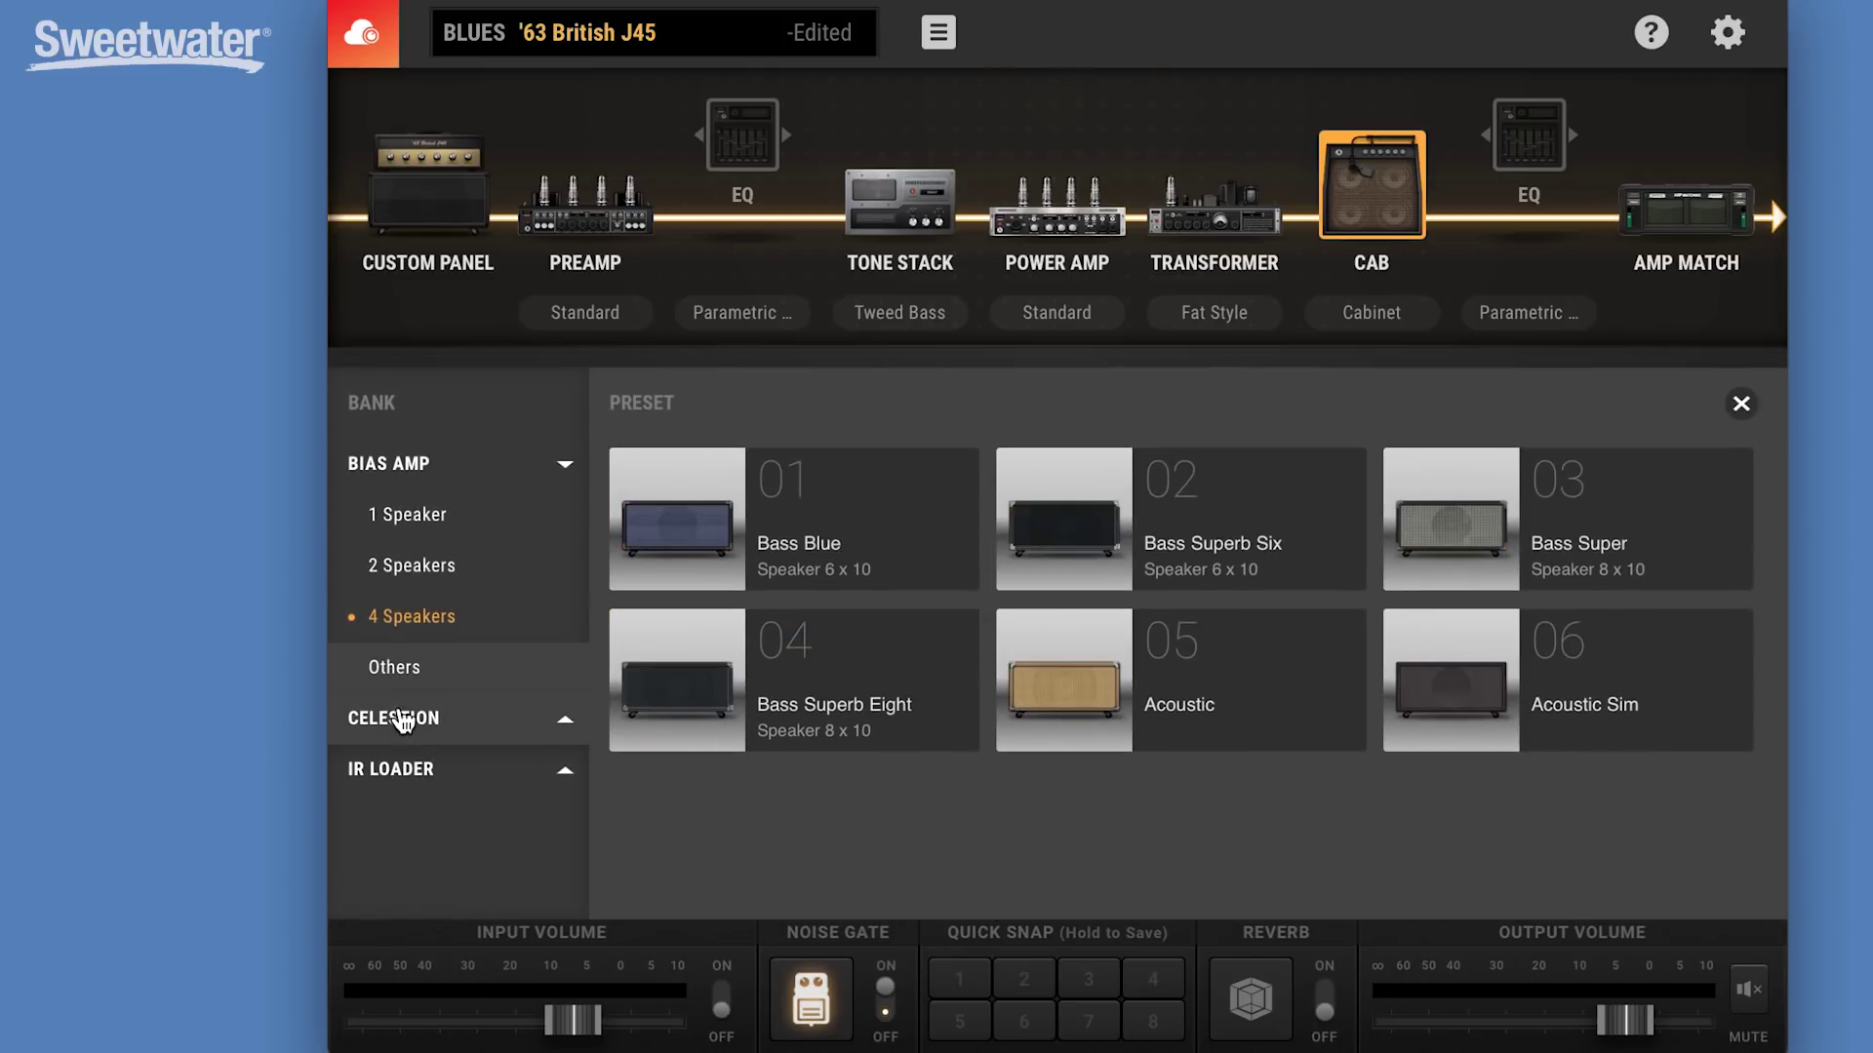
click(424, 727)
click(444, 575)
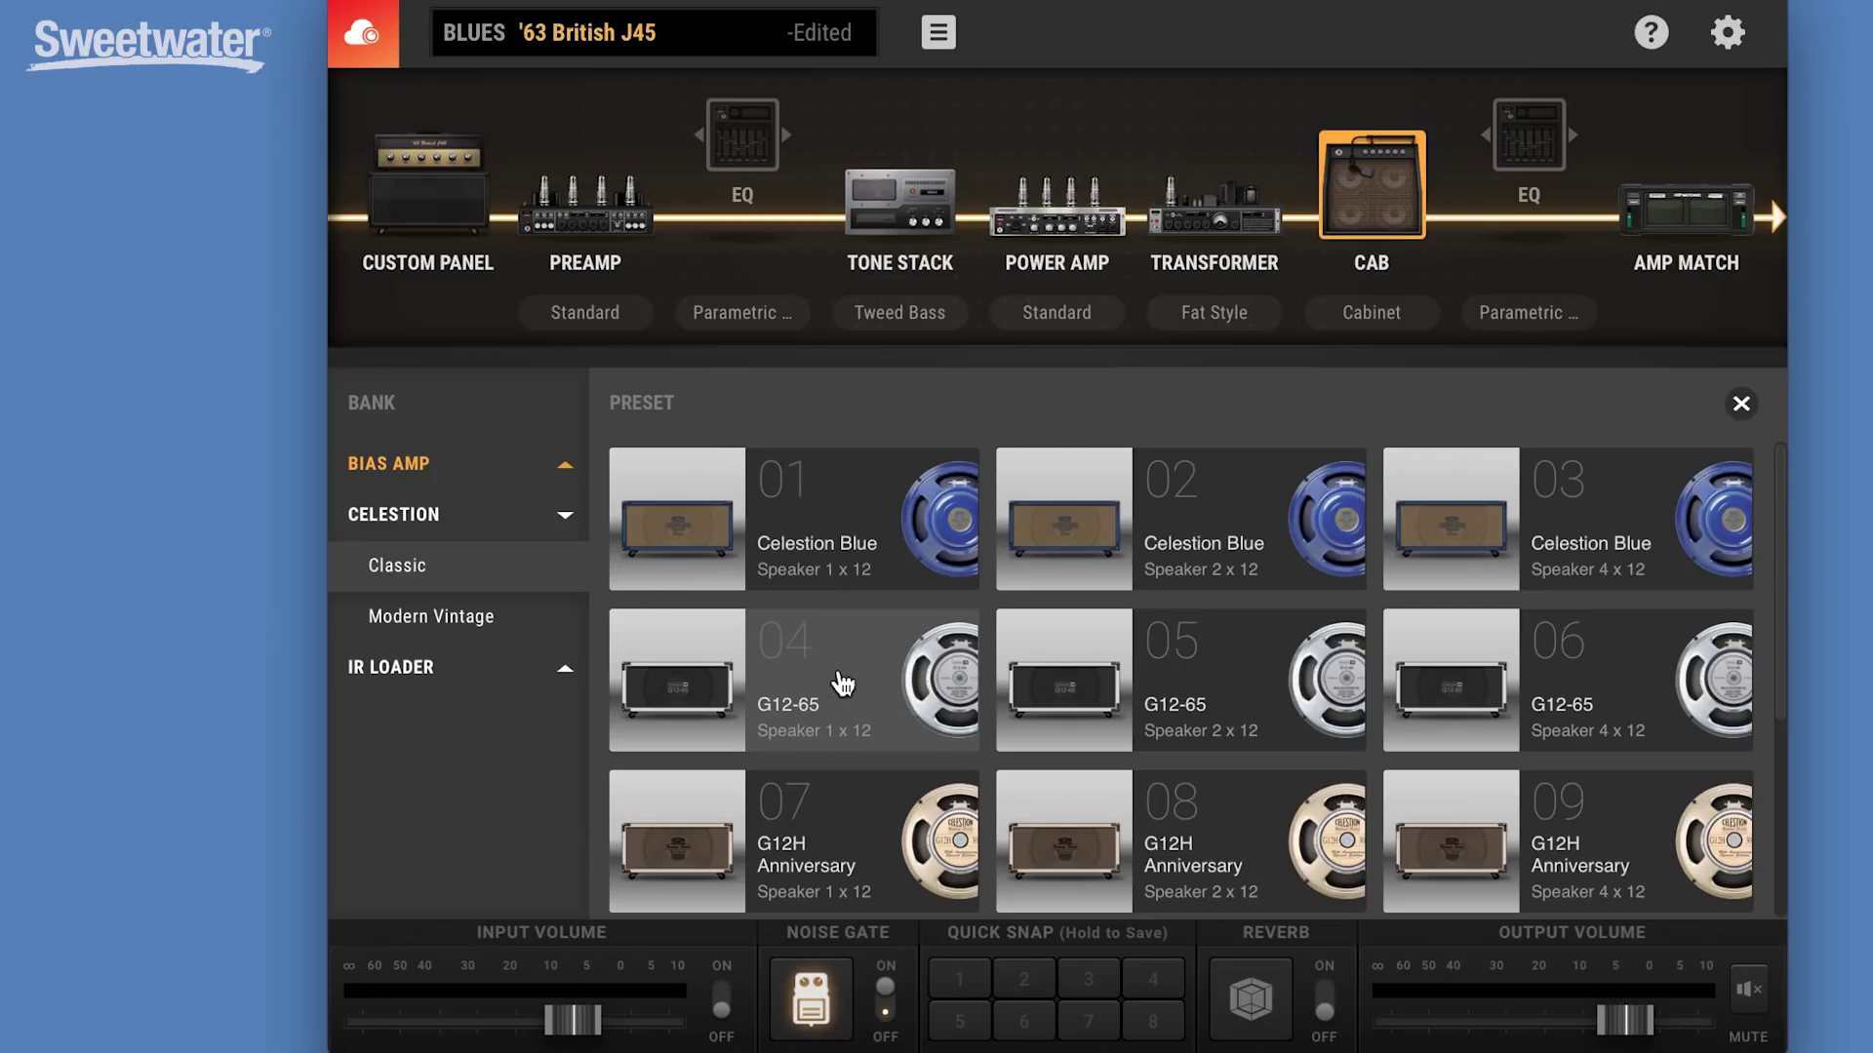
click(841, 690)
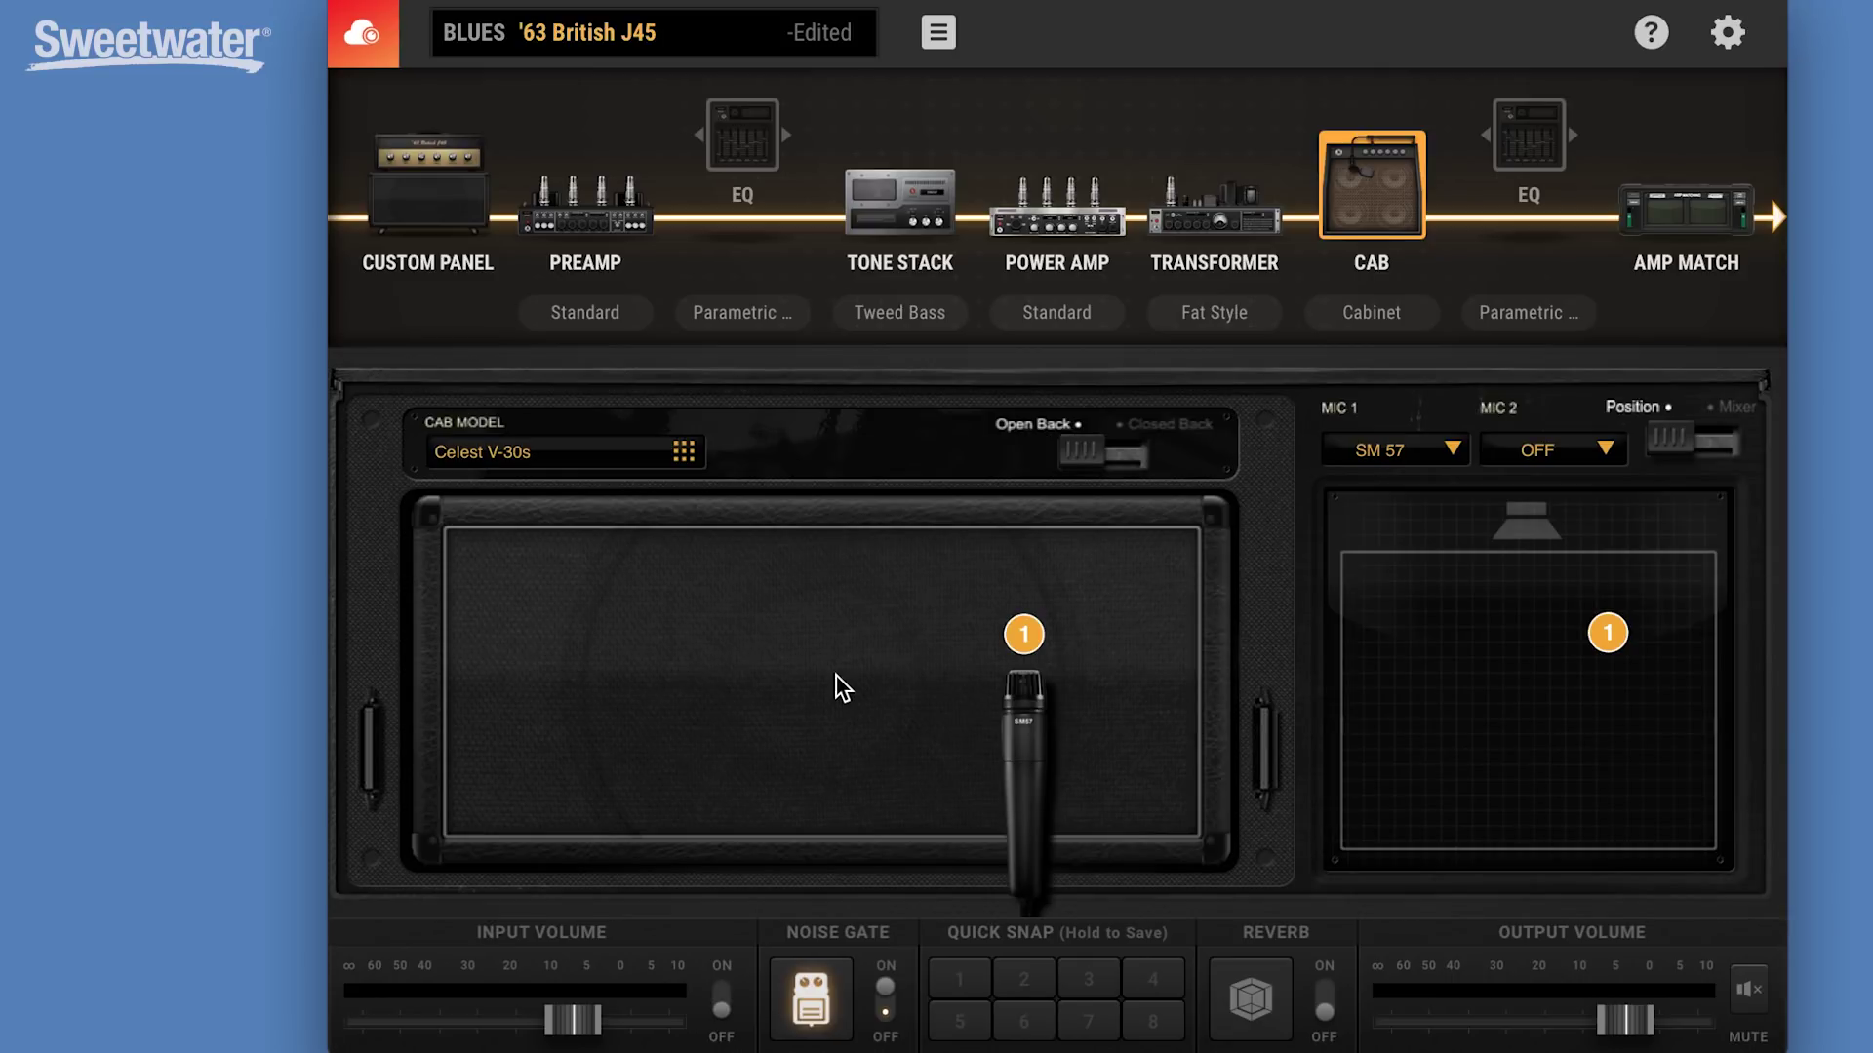
Move the SM 57 further left and lower on the speaker, leaving mic 1 unchanged.
drag(1030, 701, 865, 724)
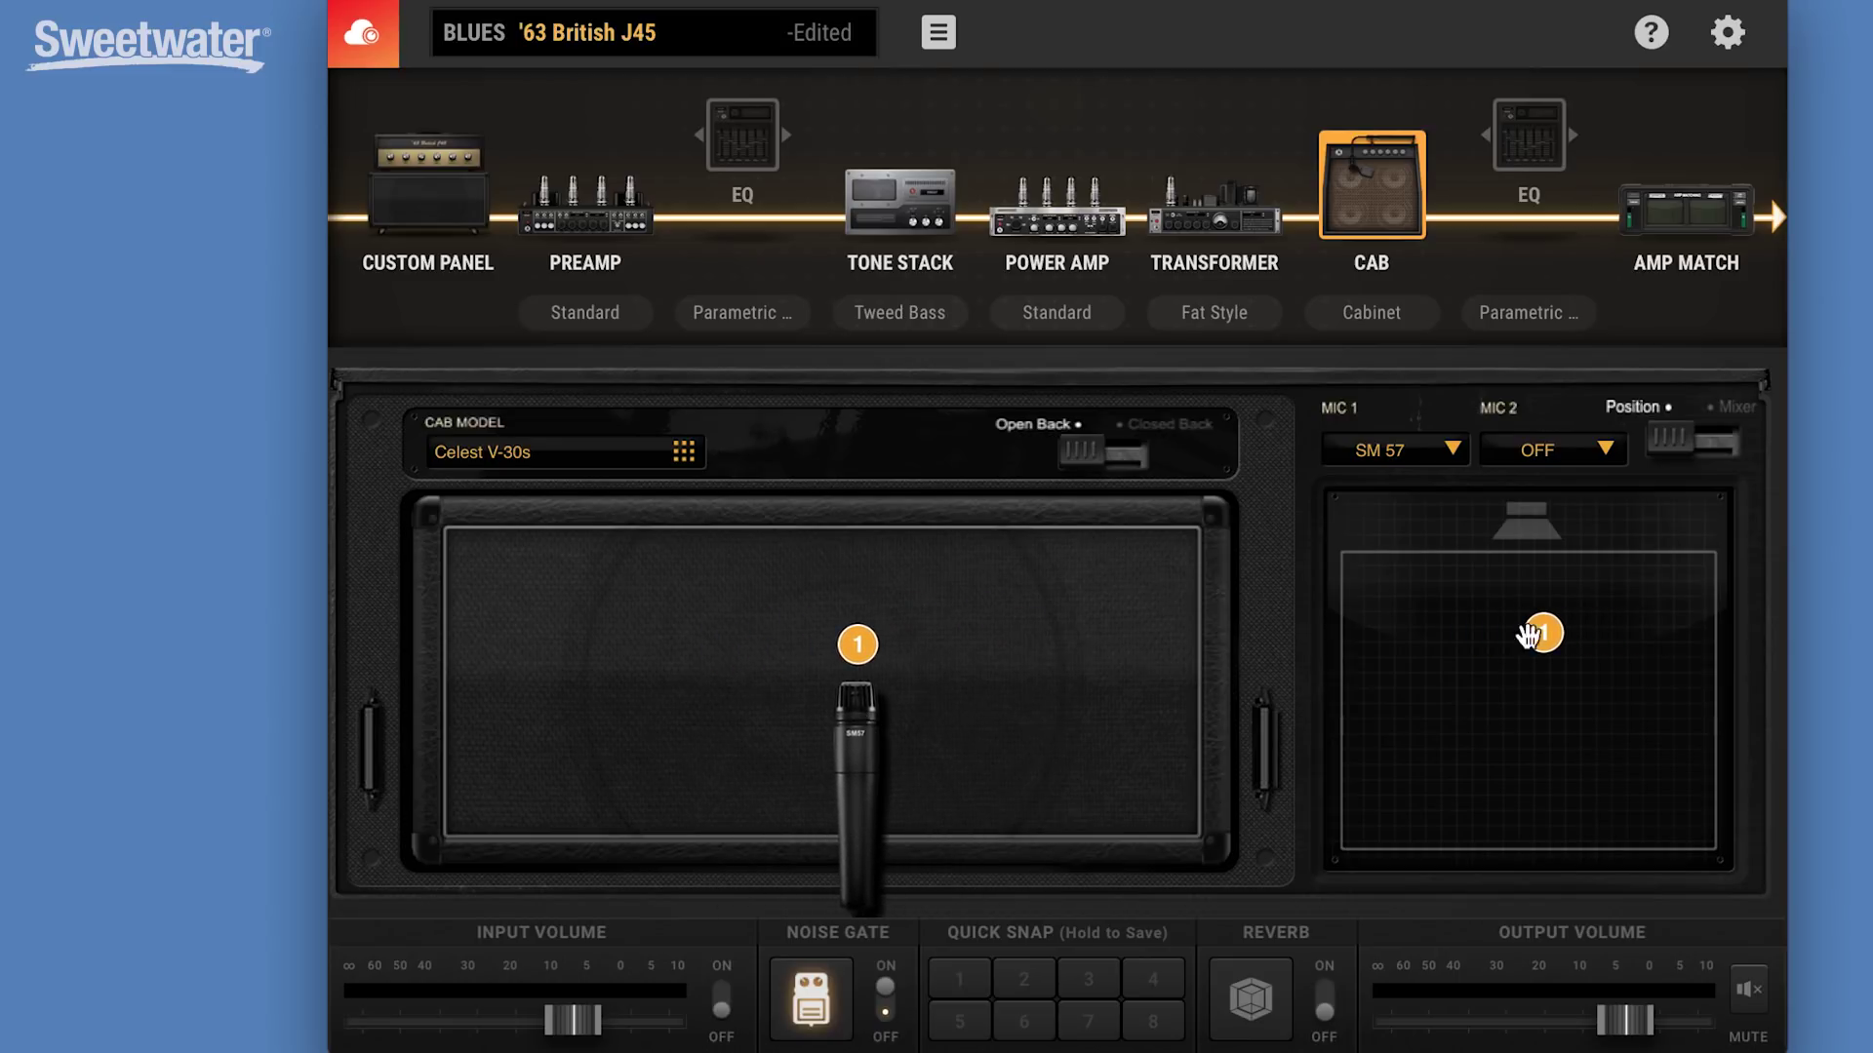
drag(1528, 635, 1531, 702)
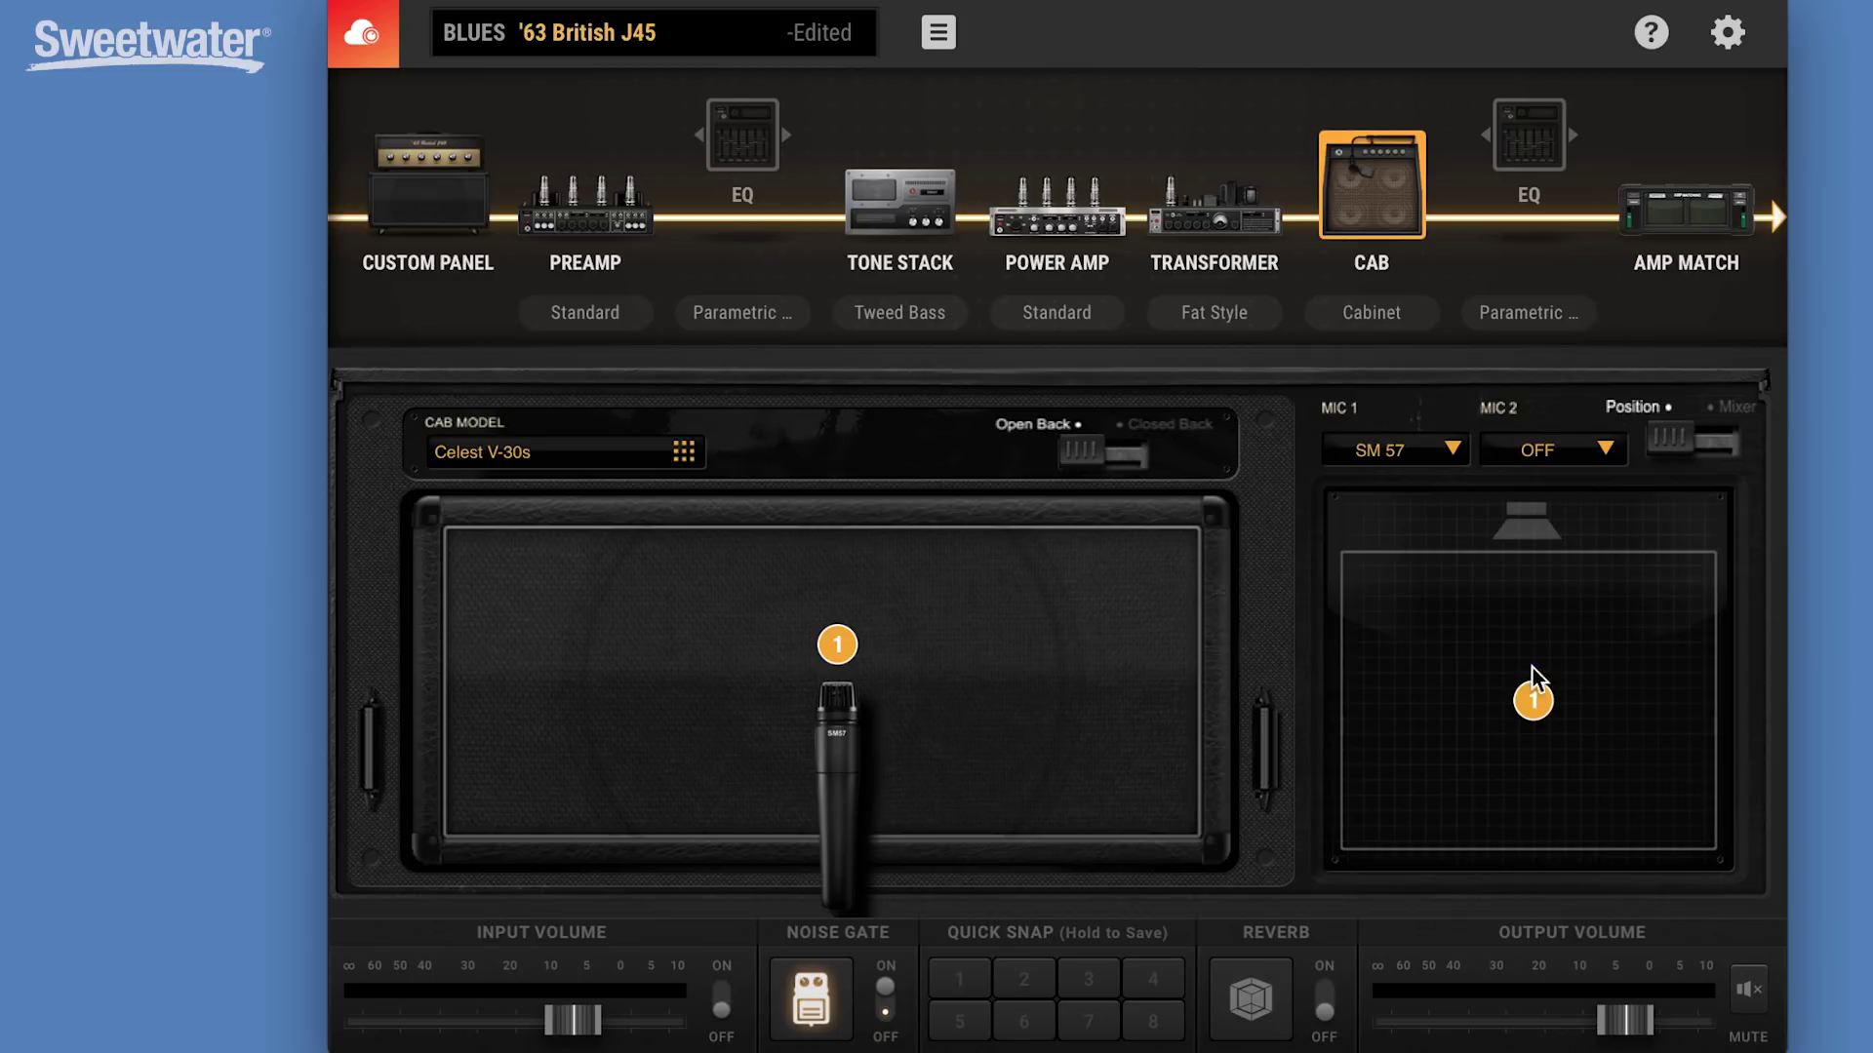
click(1458, 465)
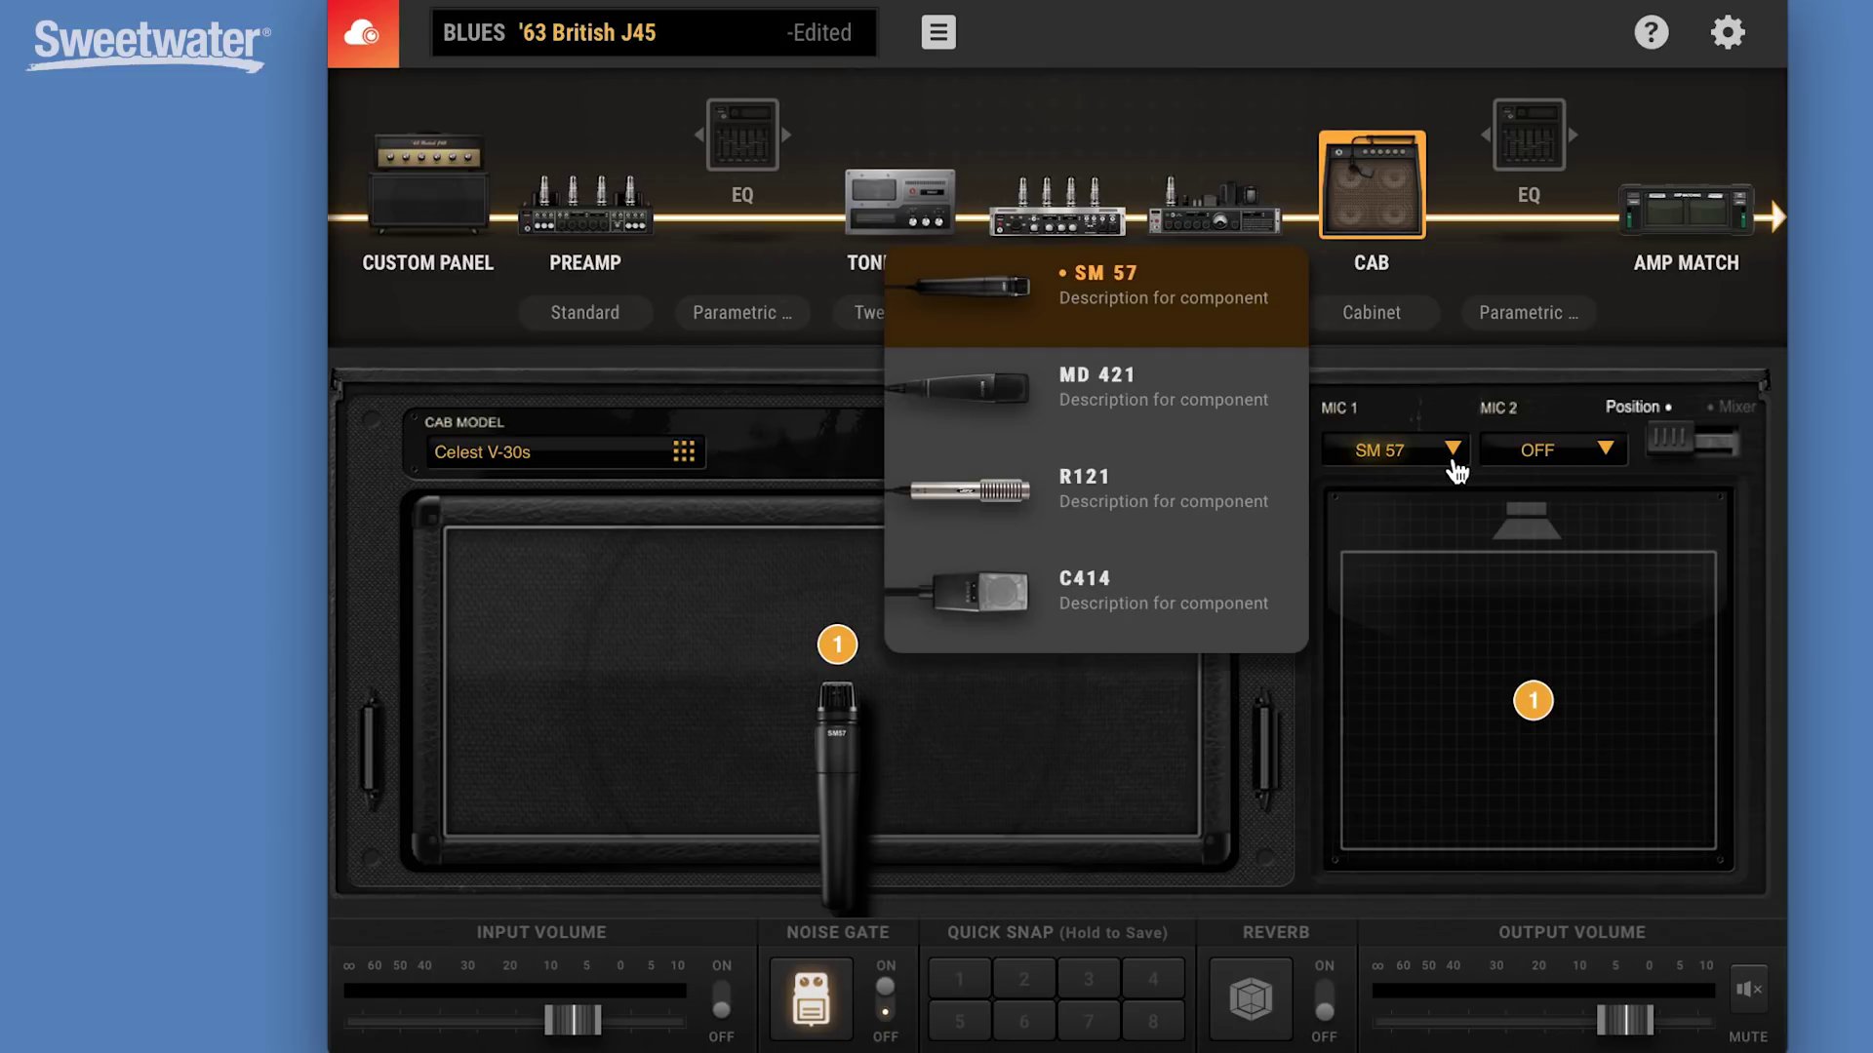
click(1593, 493)
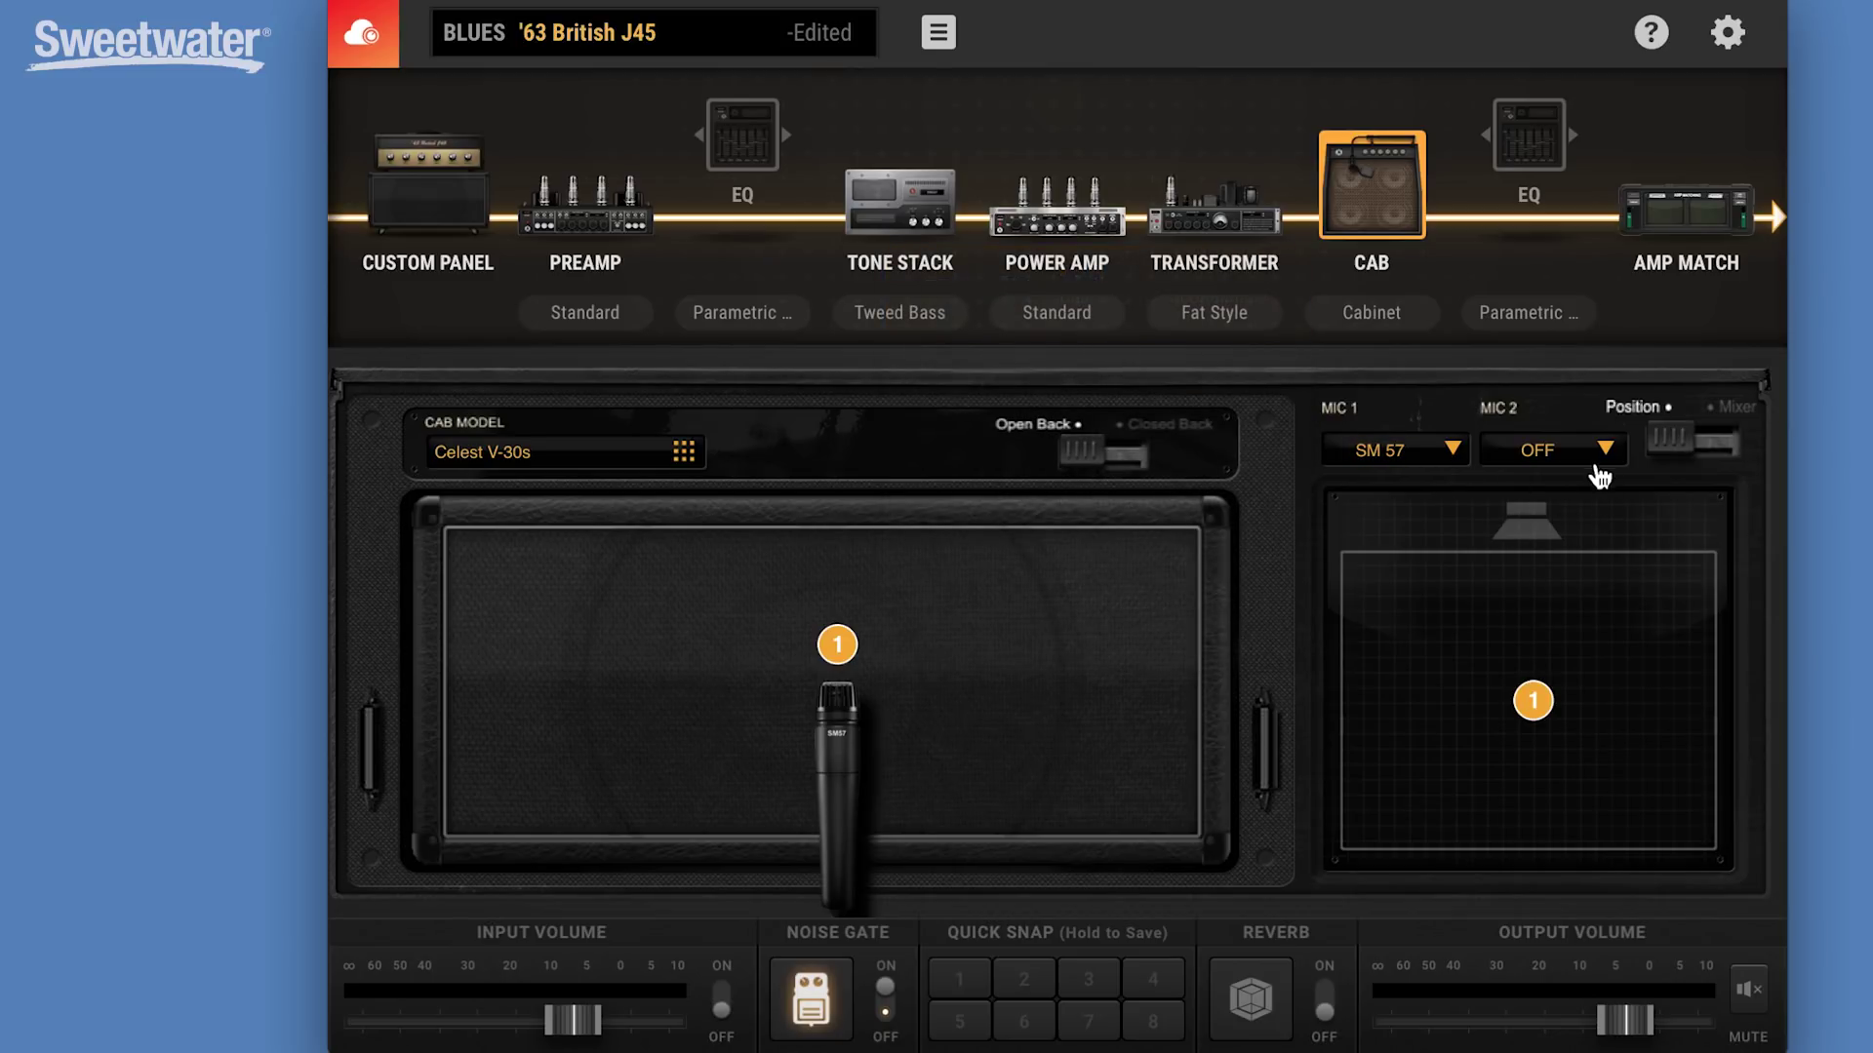
Set Mic 2 to an MD 421 and fine-tune its placement on the speaker.
click(1597, 460)
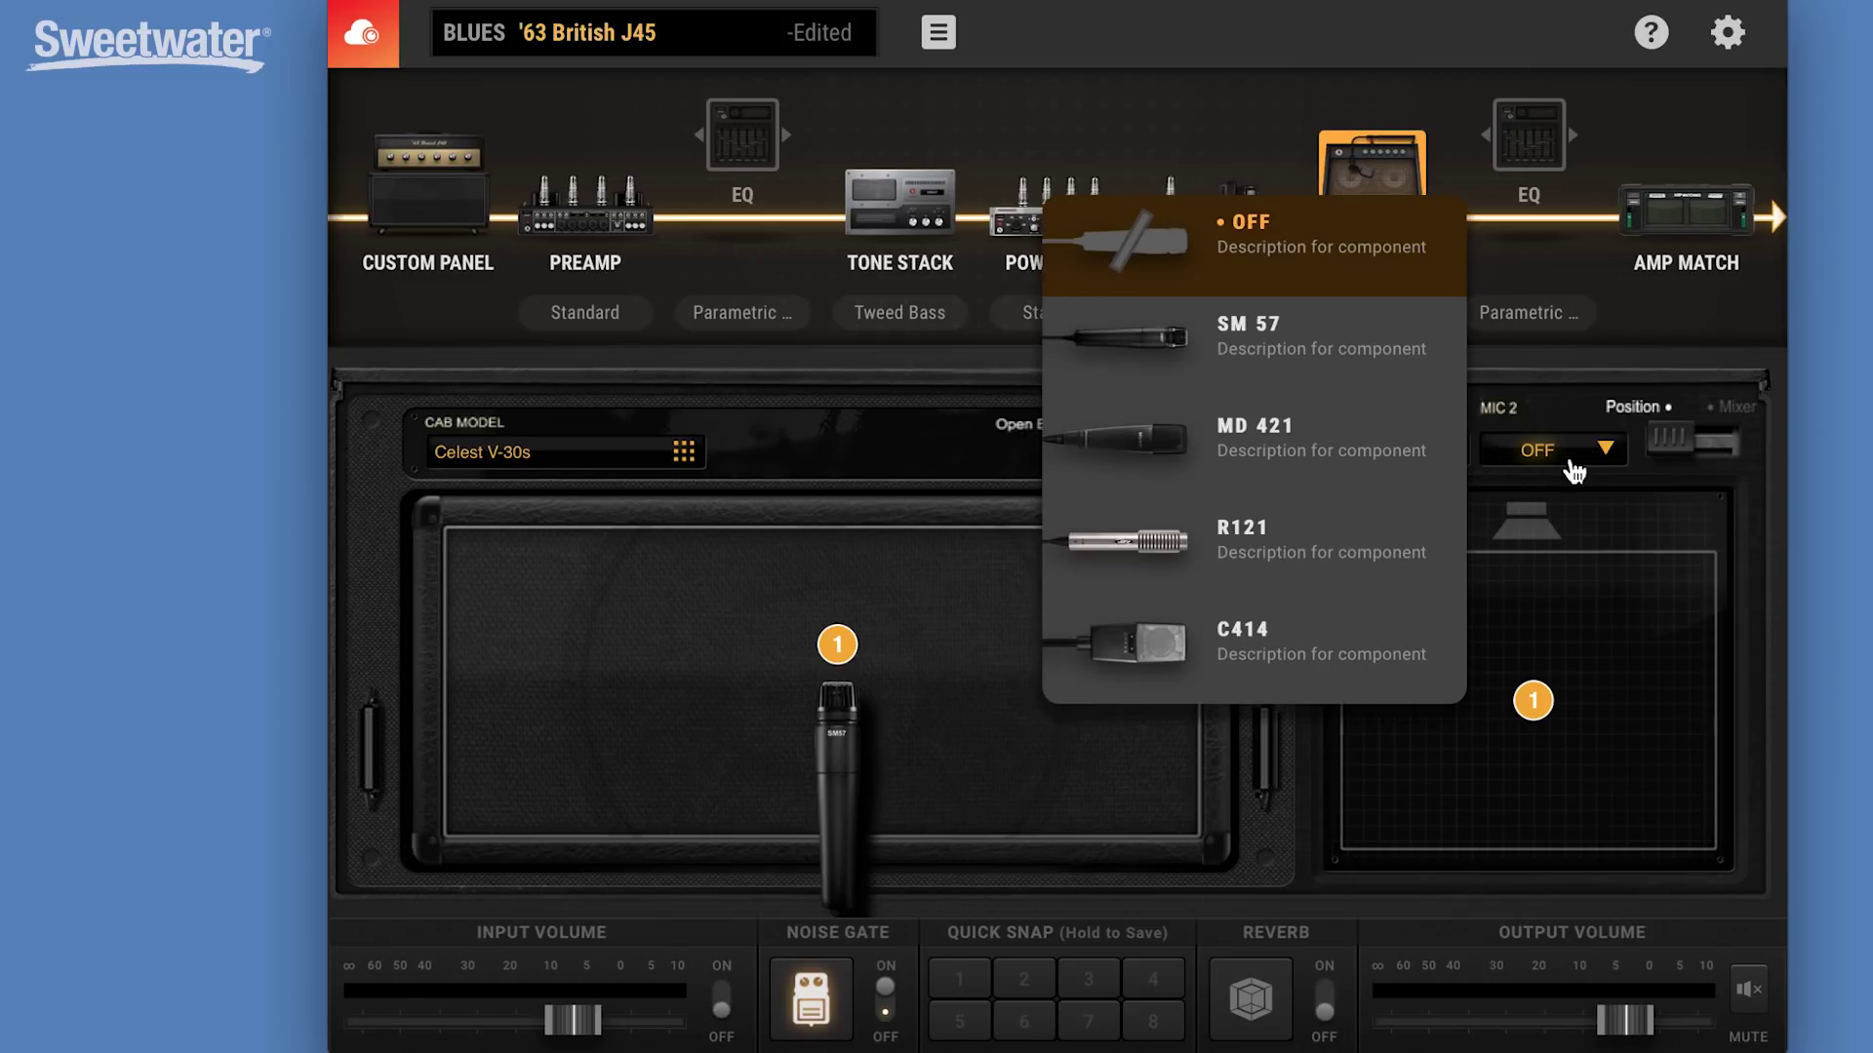
click(1358, 451)
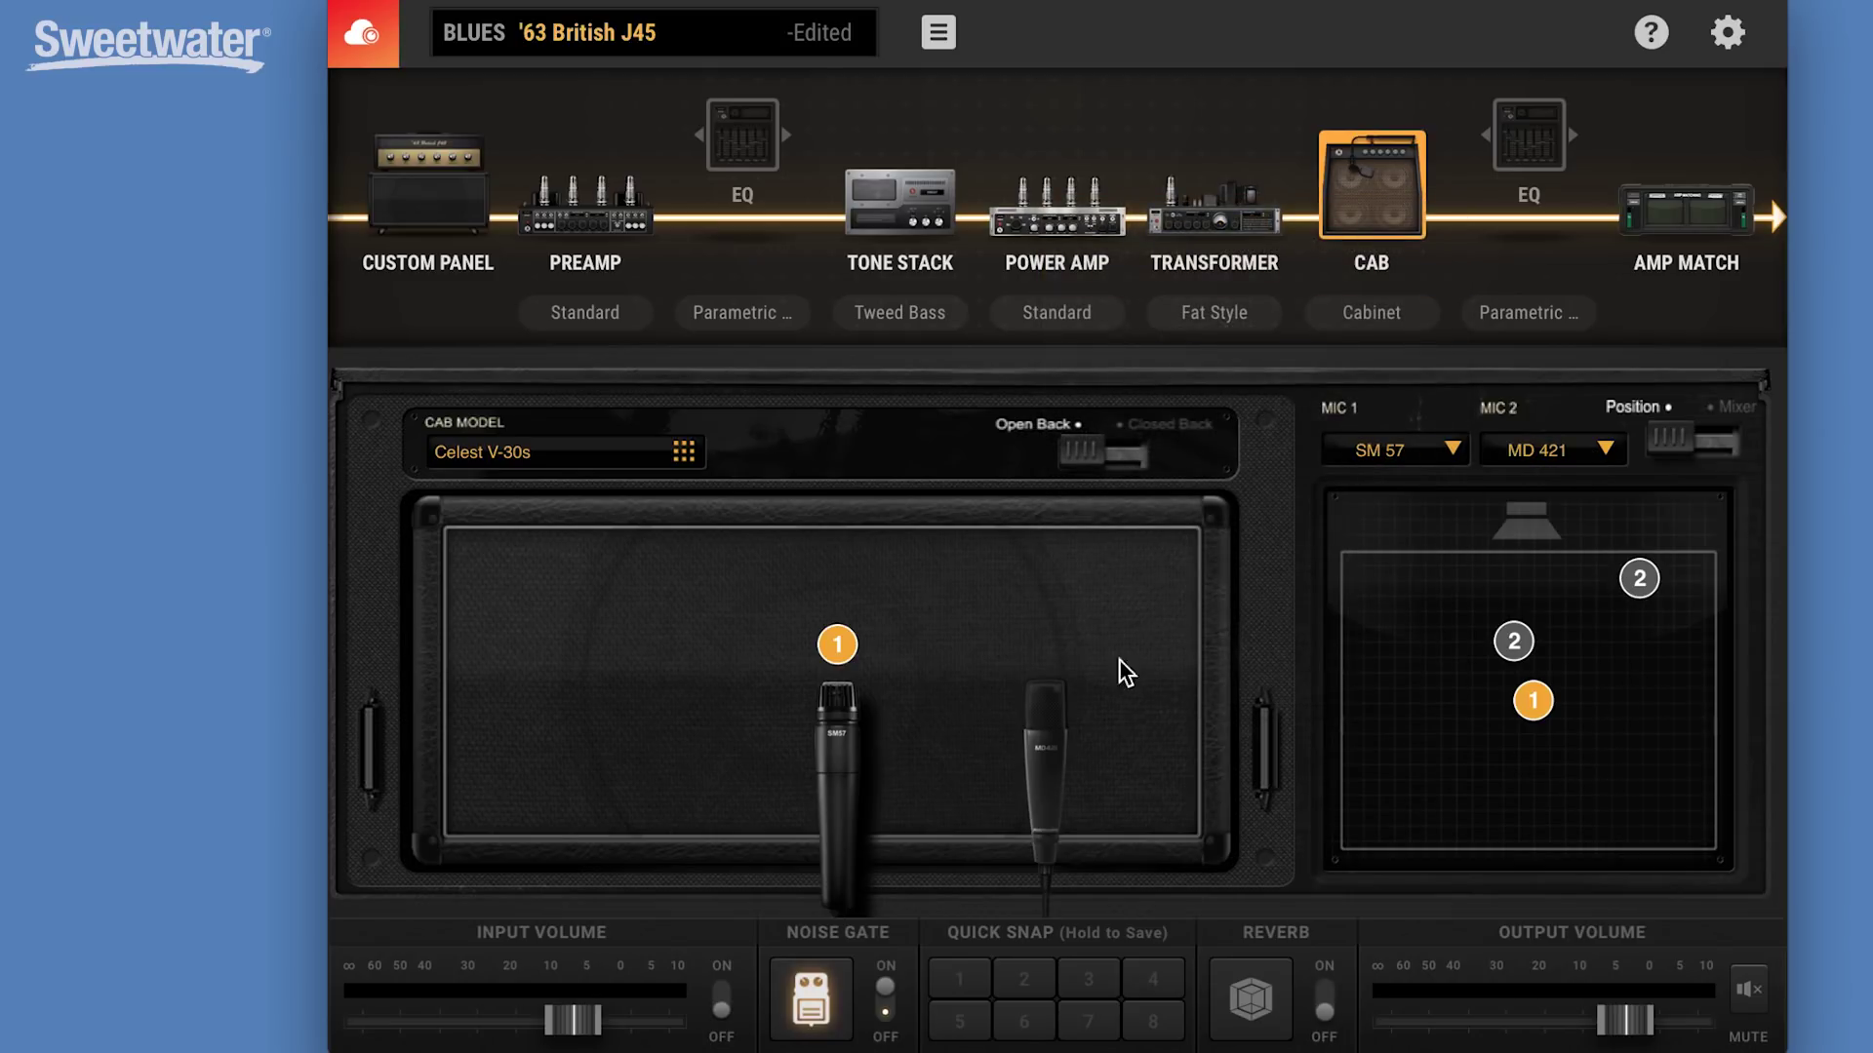
drag(1049, 726, 1059, 710)
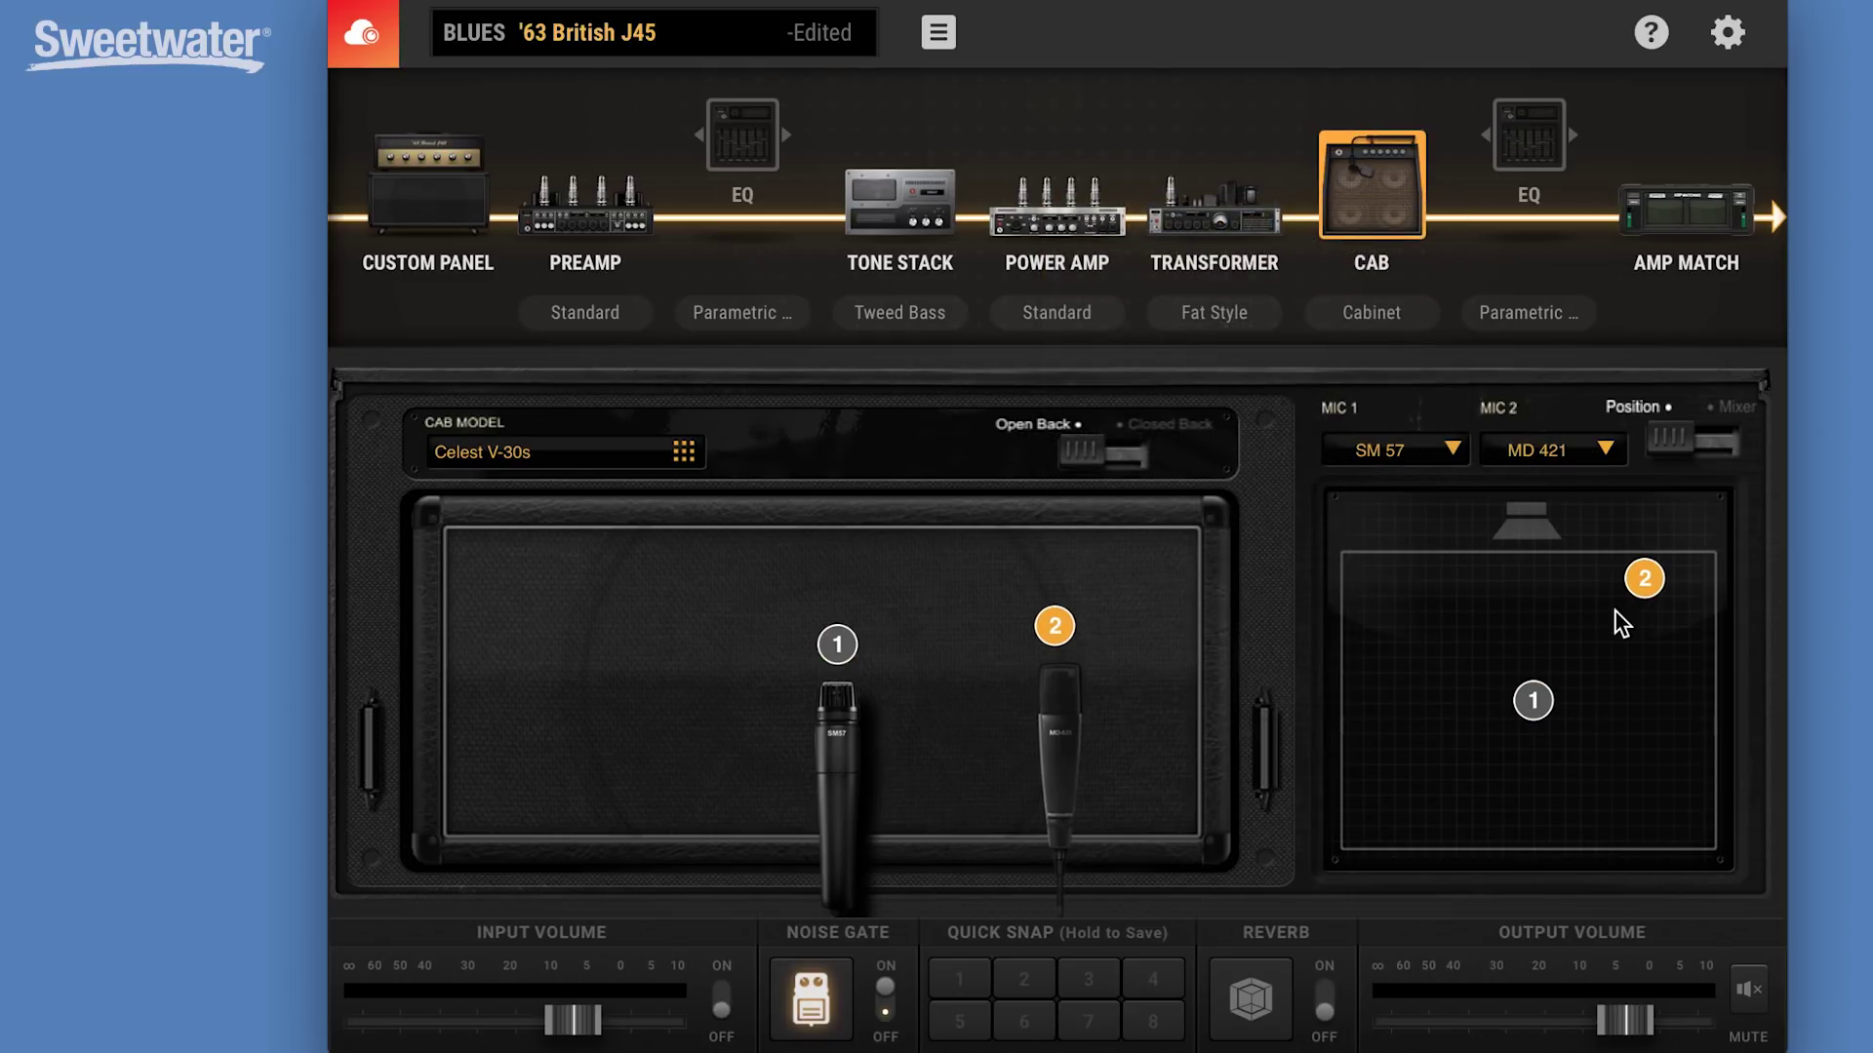
drag(1643, 584, 1639, 566)
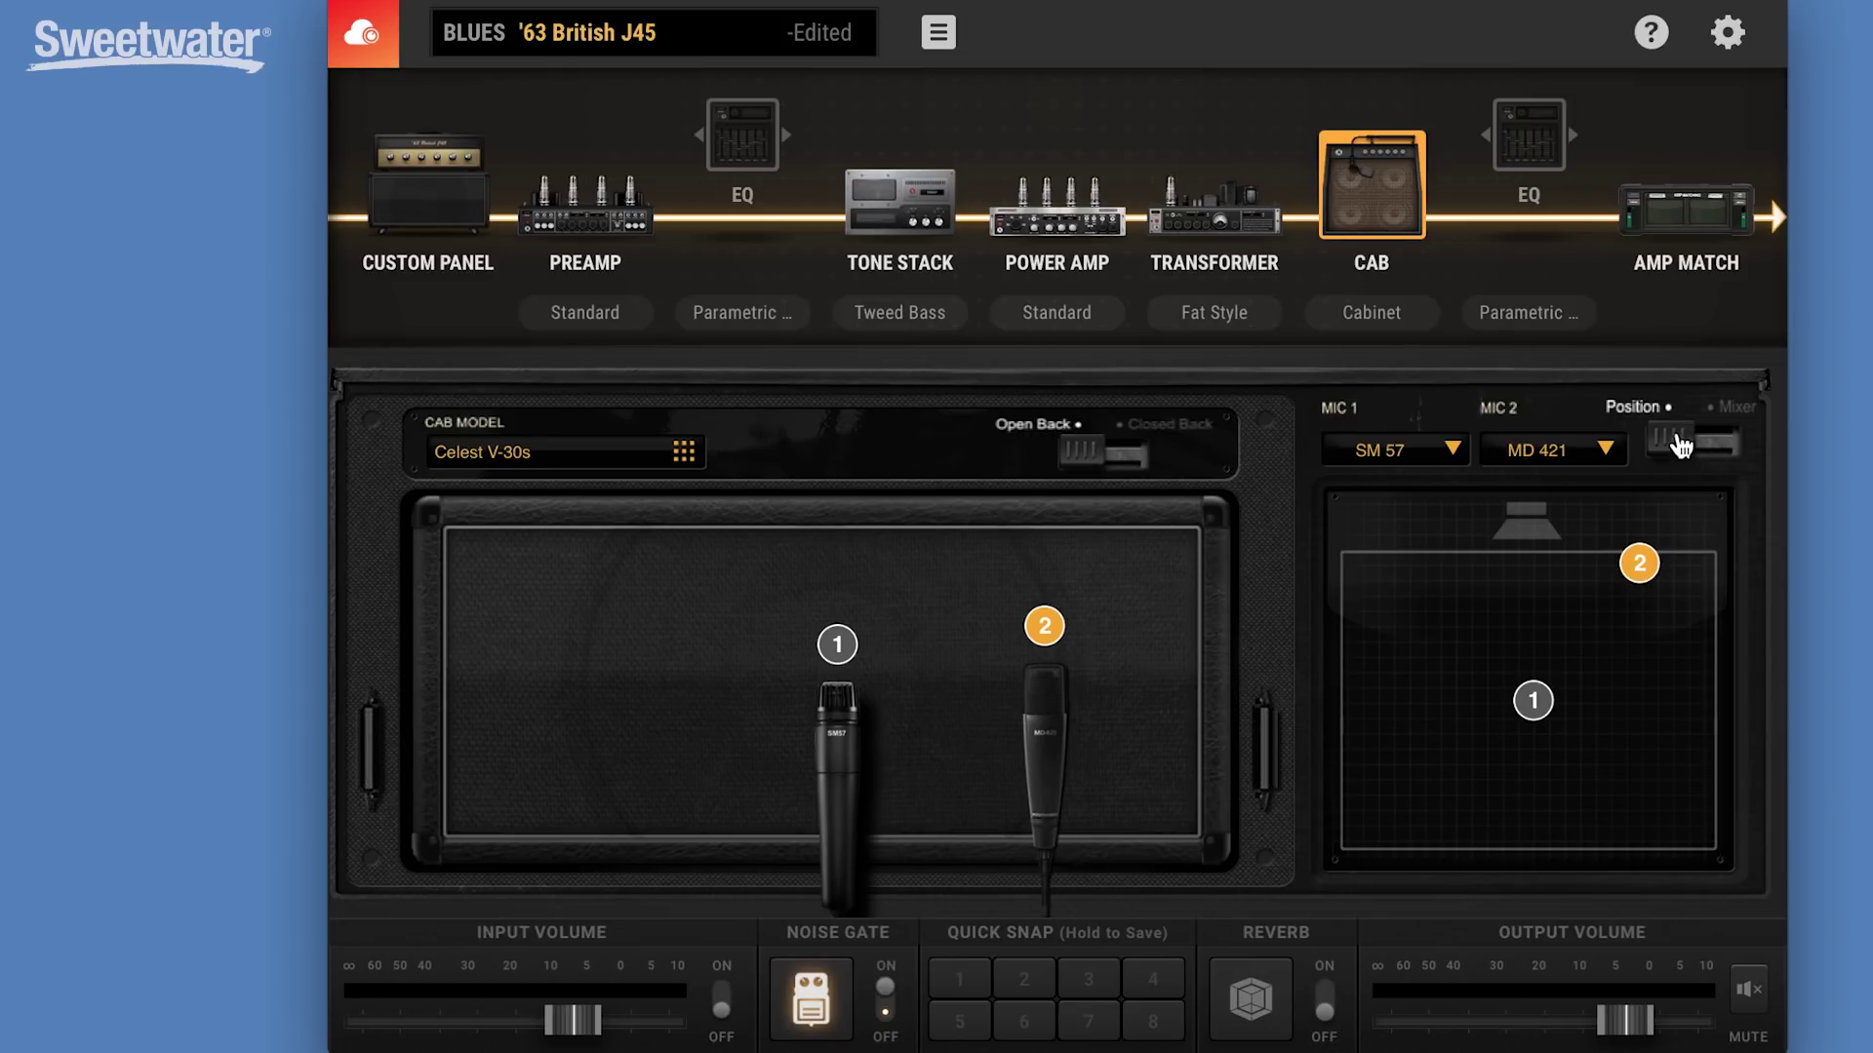
click(1729, 454)
Solo each mic with the MIC 1 and MIC 2 mute buttons, then lower MIC 2 slightly.
click(1729, 456)
click(1728, 456)
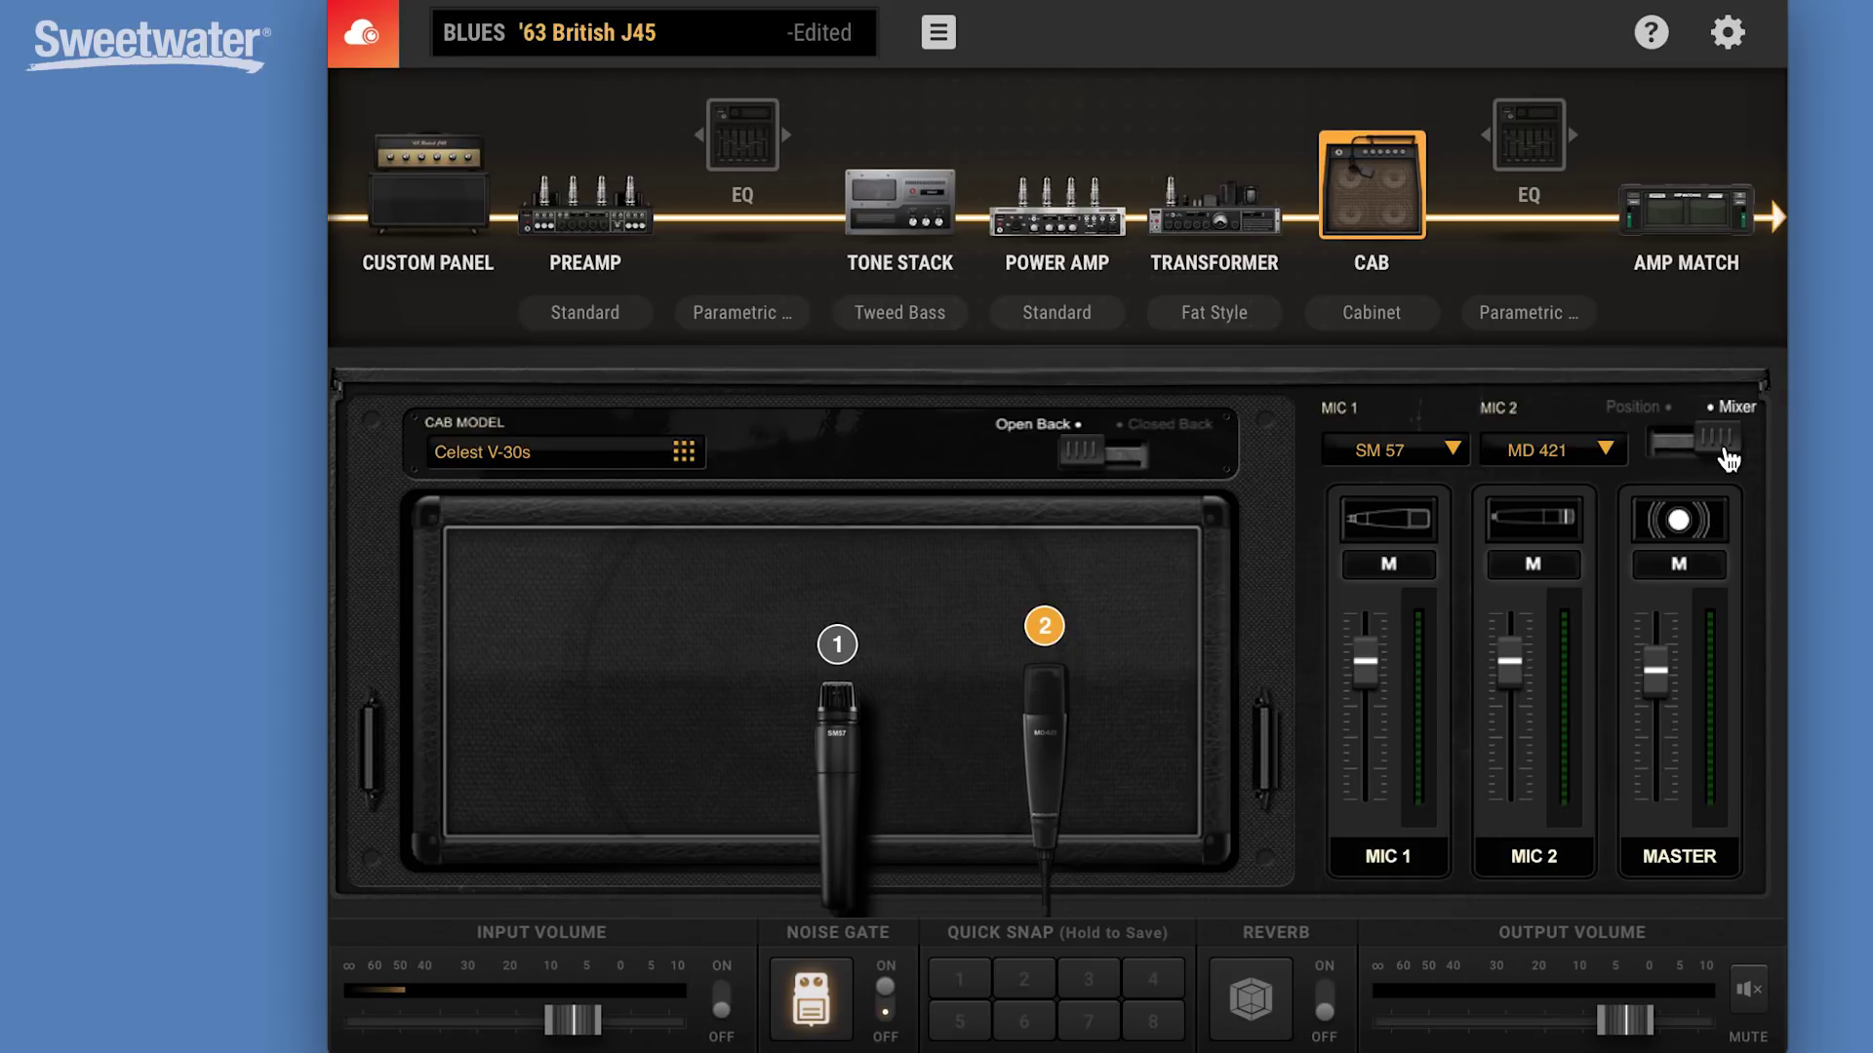
click(1405, 566)
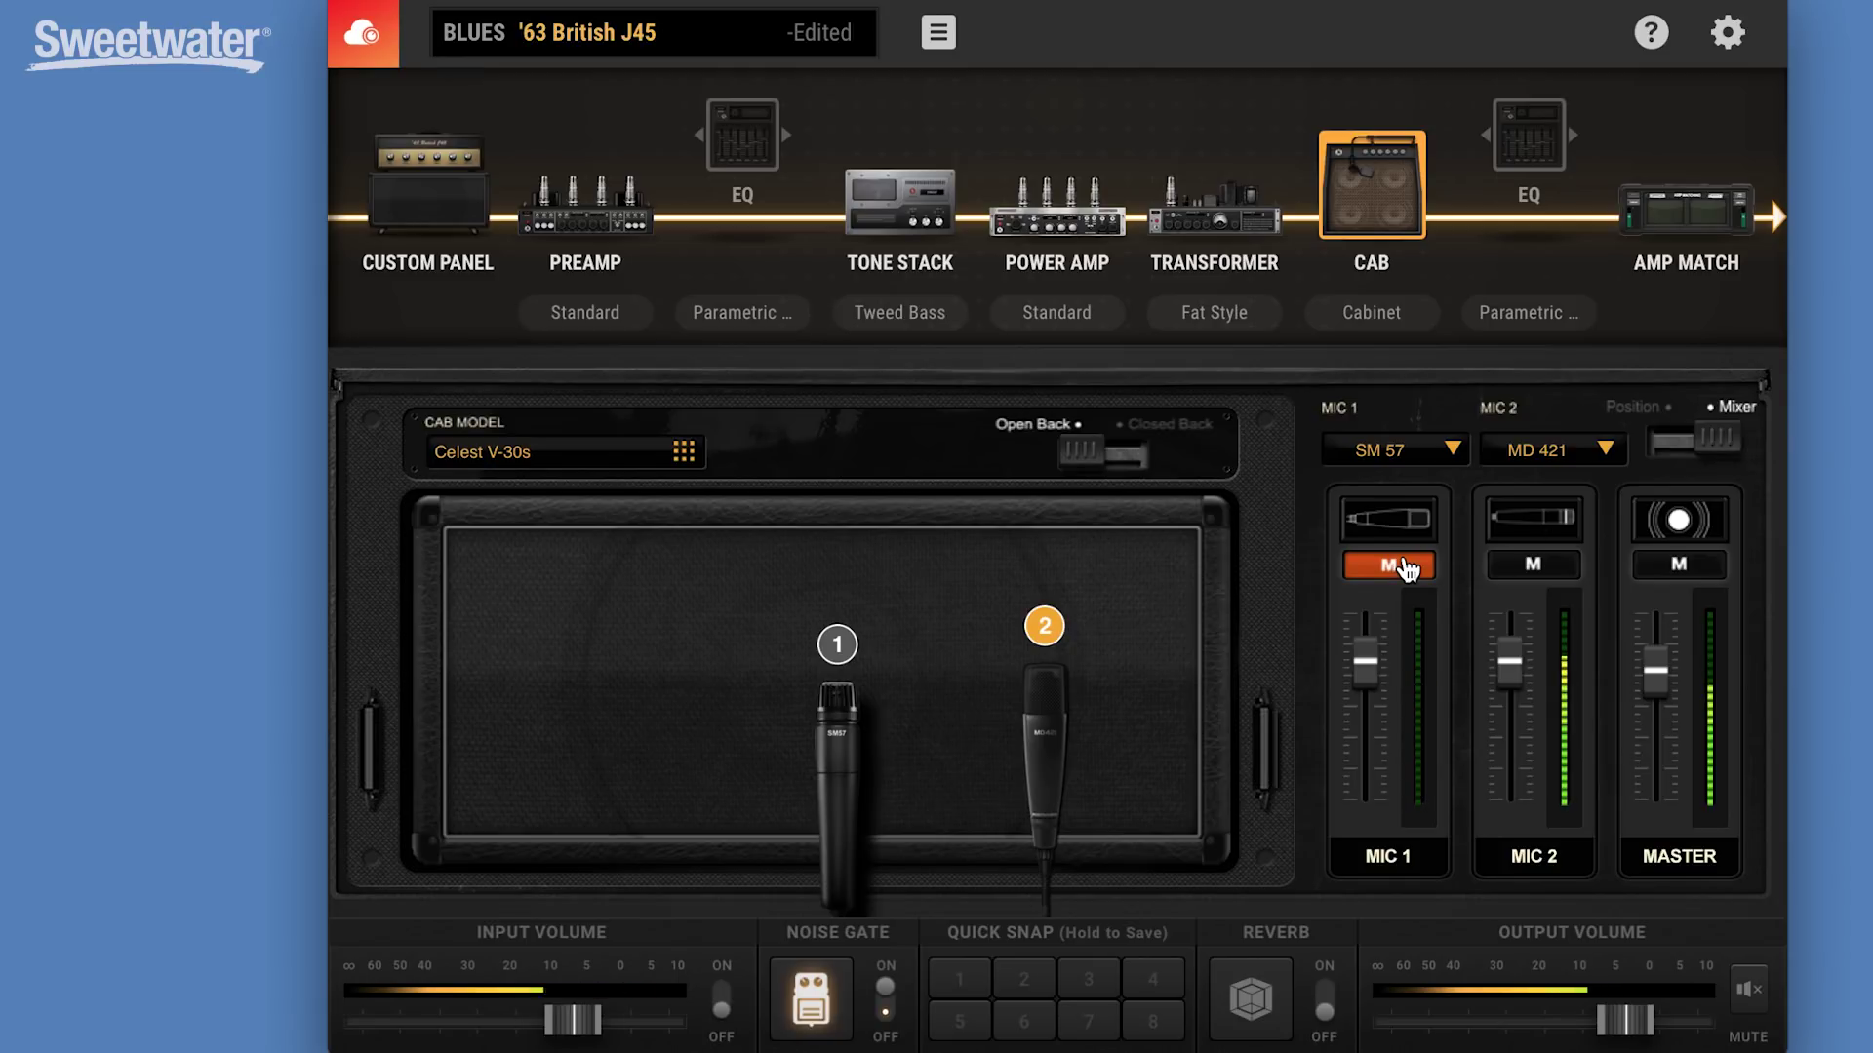
click(1536, 566)
click(1414, 571)
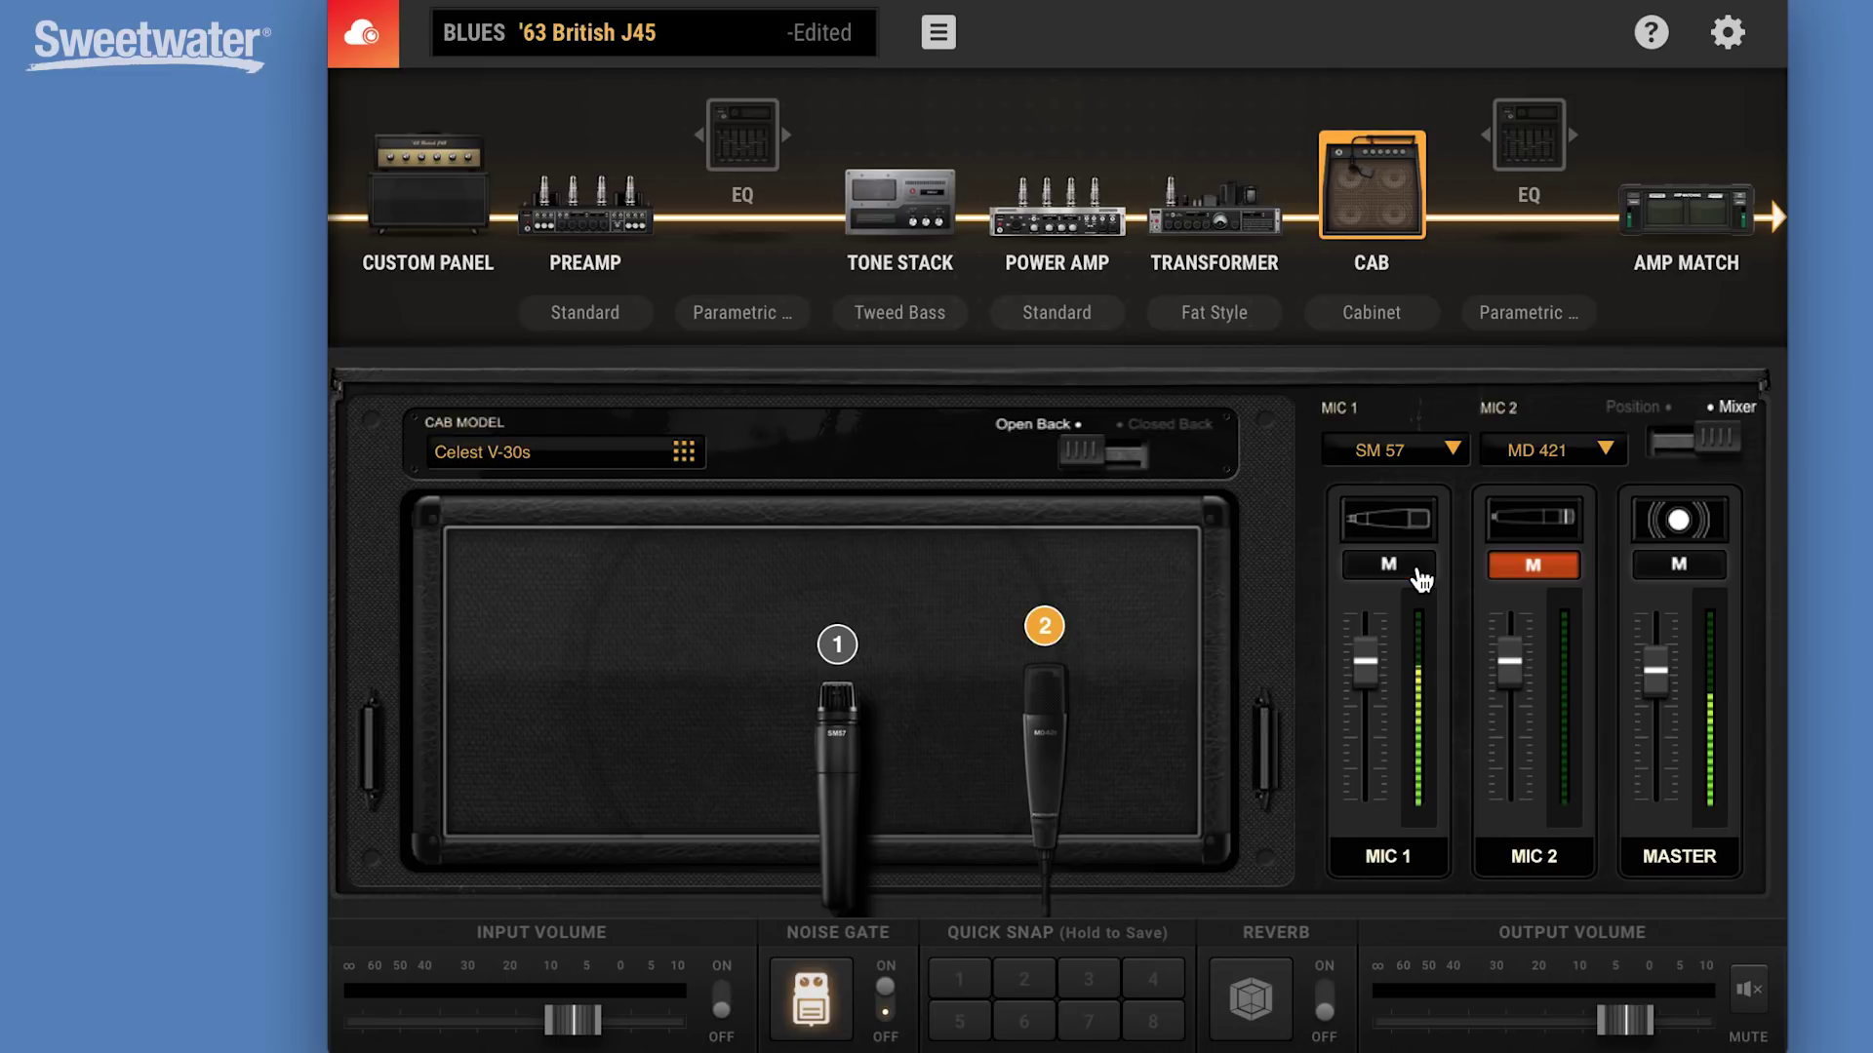
click(1531, 570)
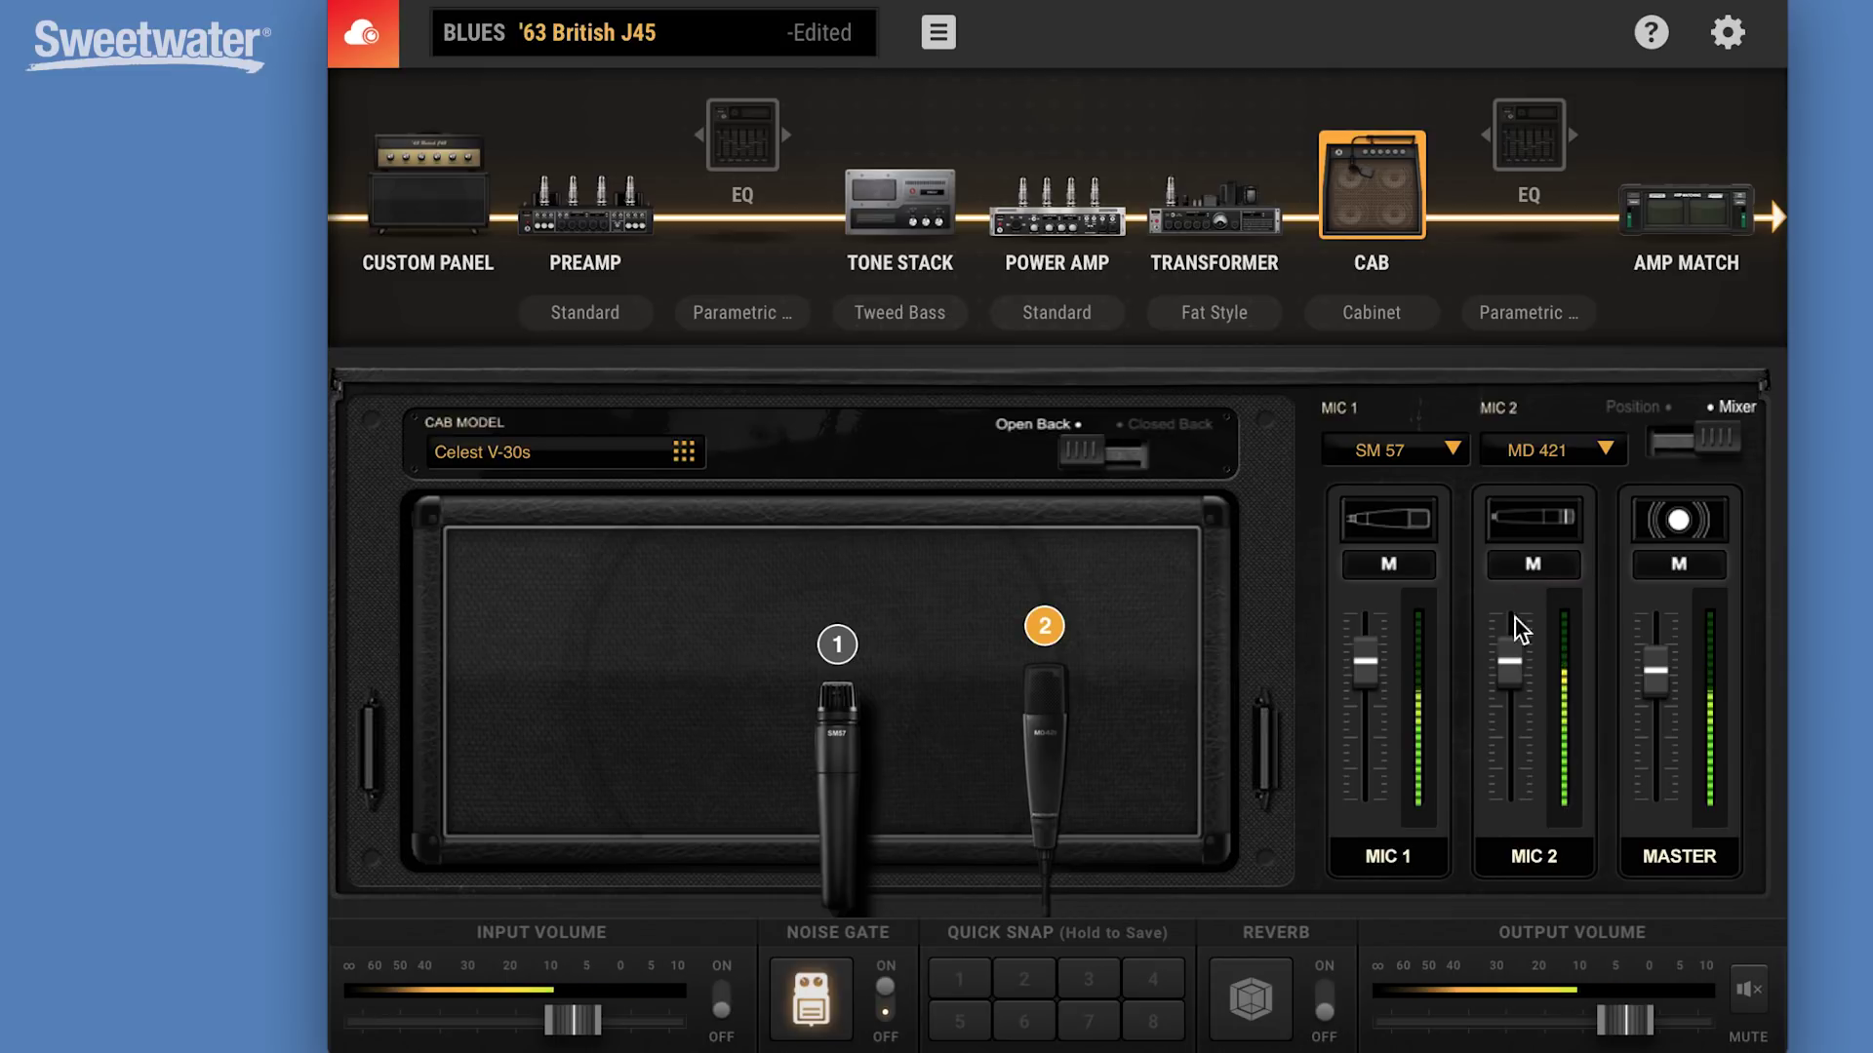
drag(1505, 660, 1505, 675)
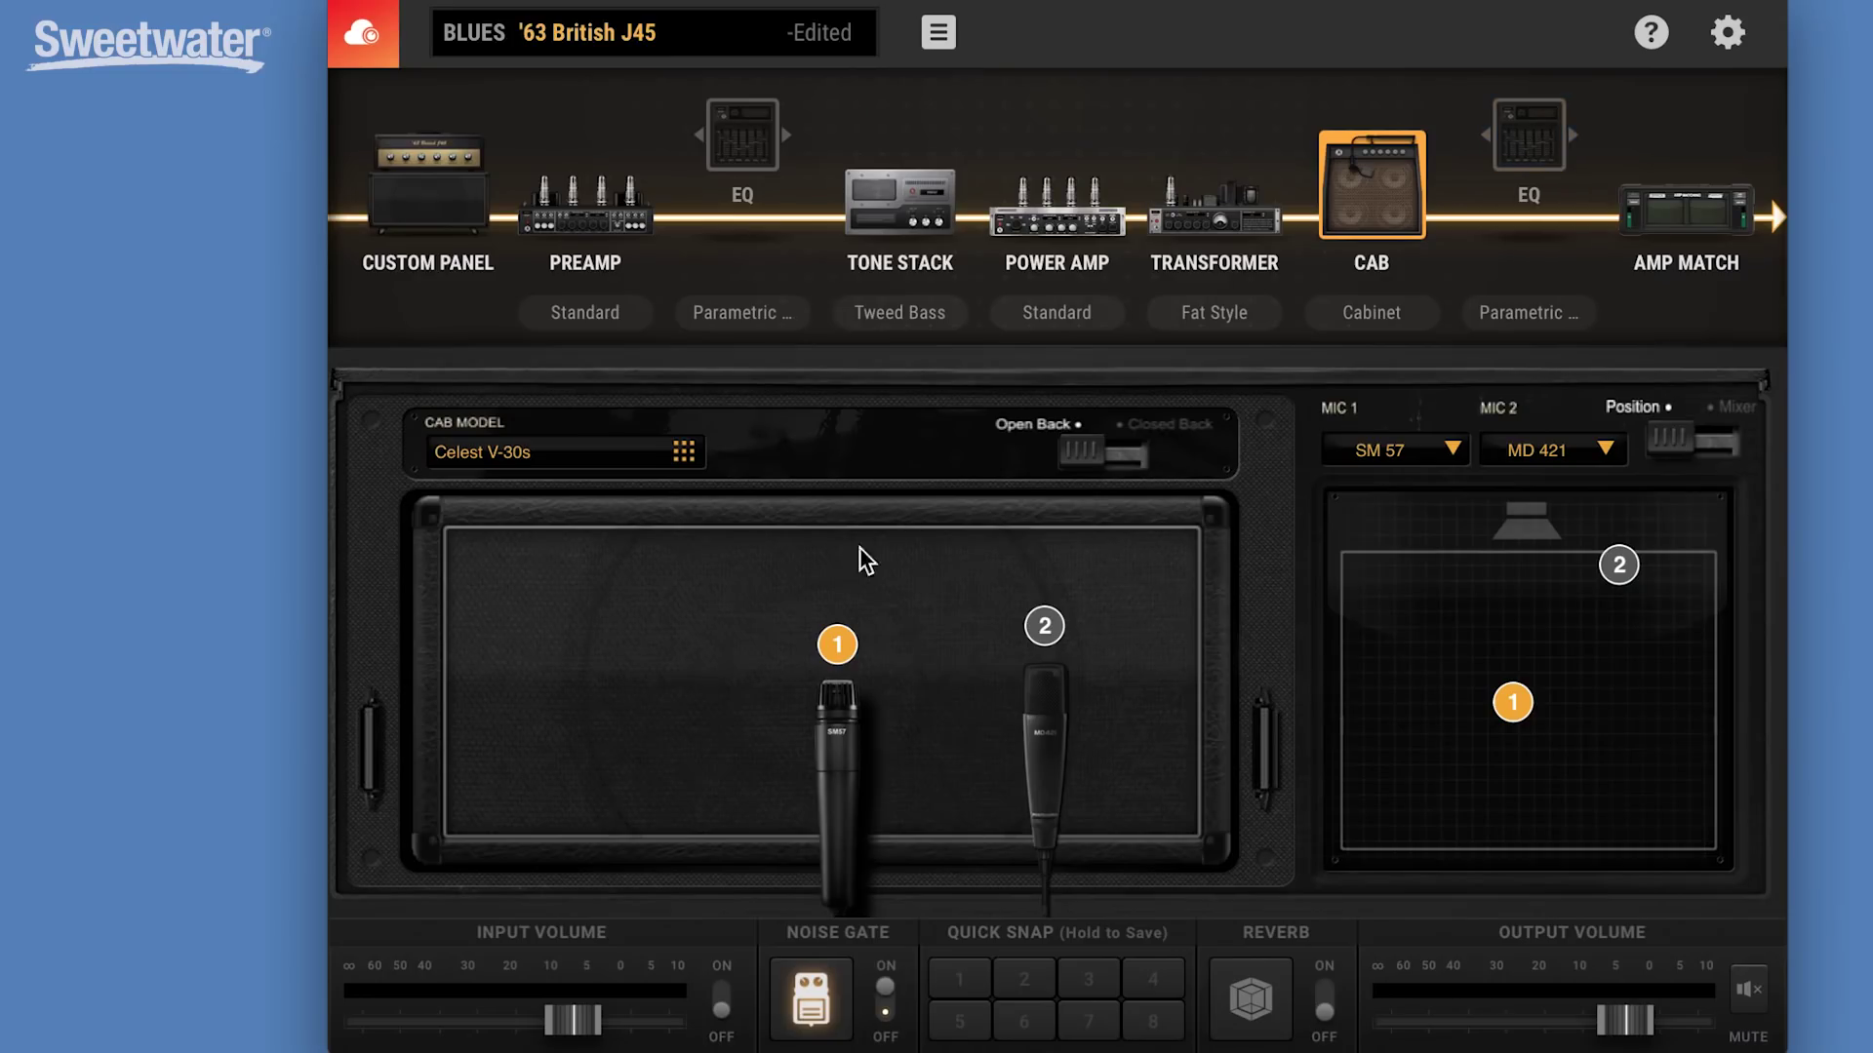
Enable the Analyzer on the post-cab EQ, glance at the post-preamp EQ, then return.
click(1528, 144)
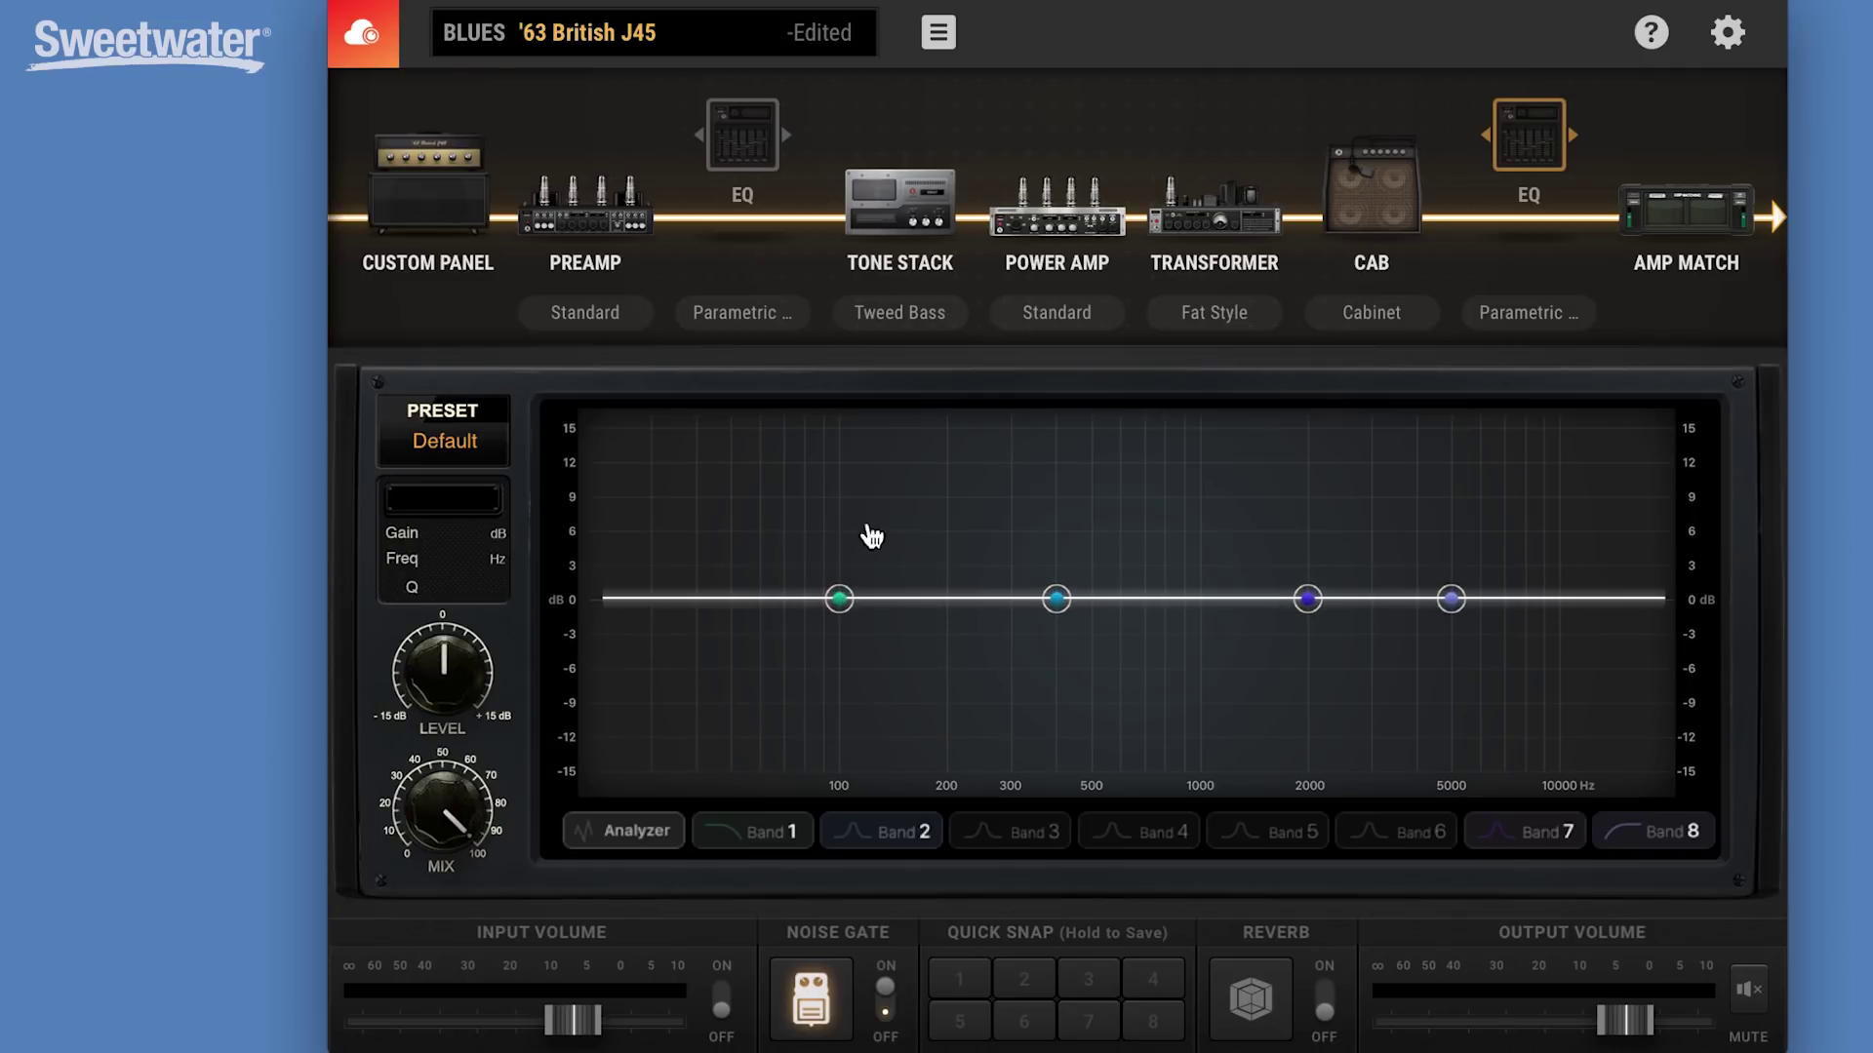
click(640, 832)
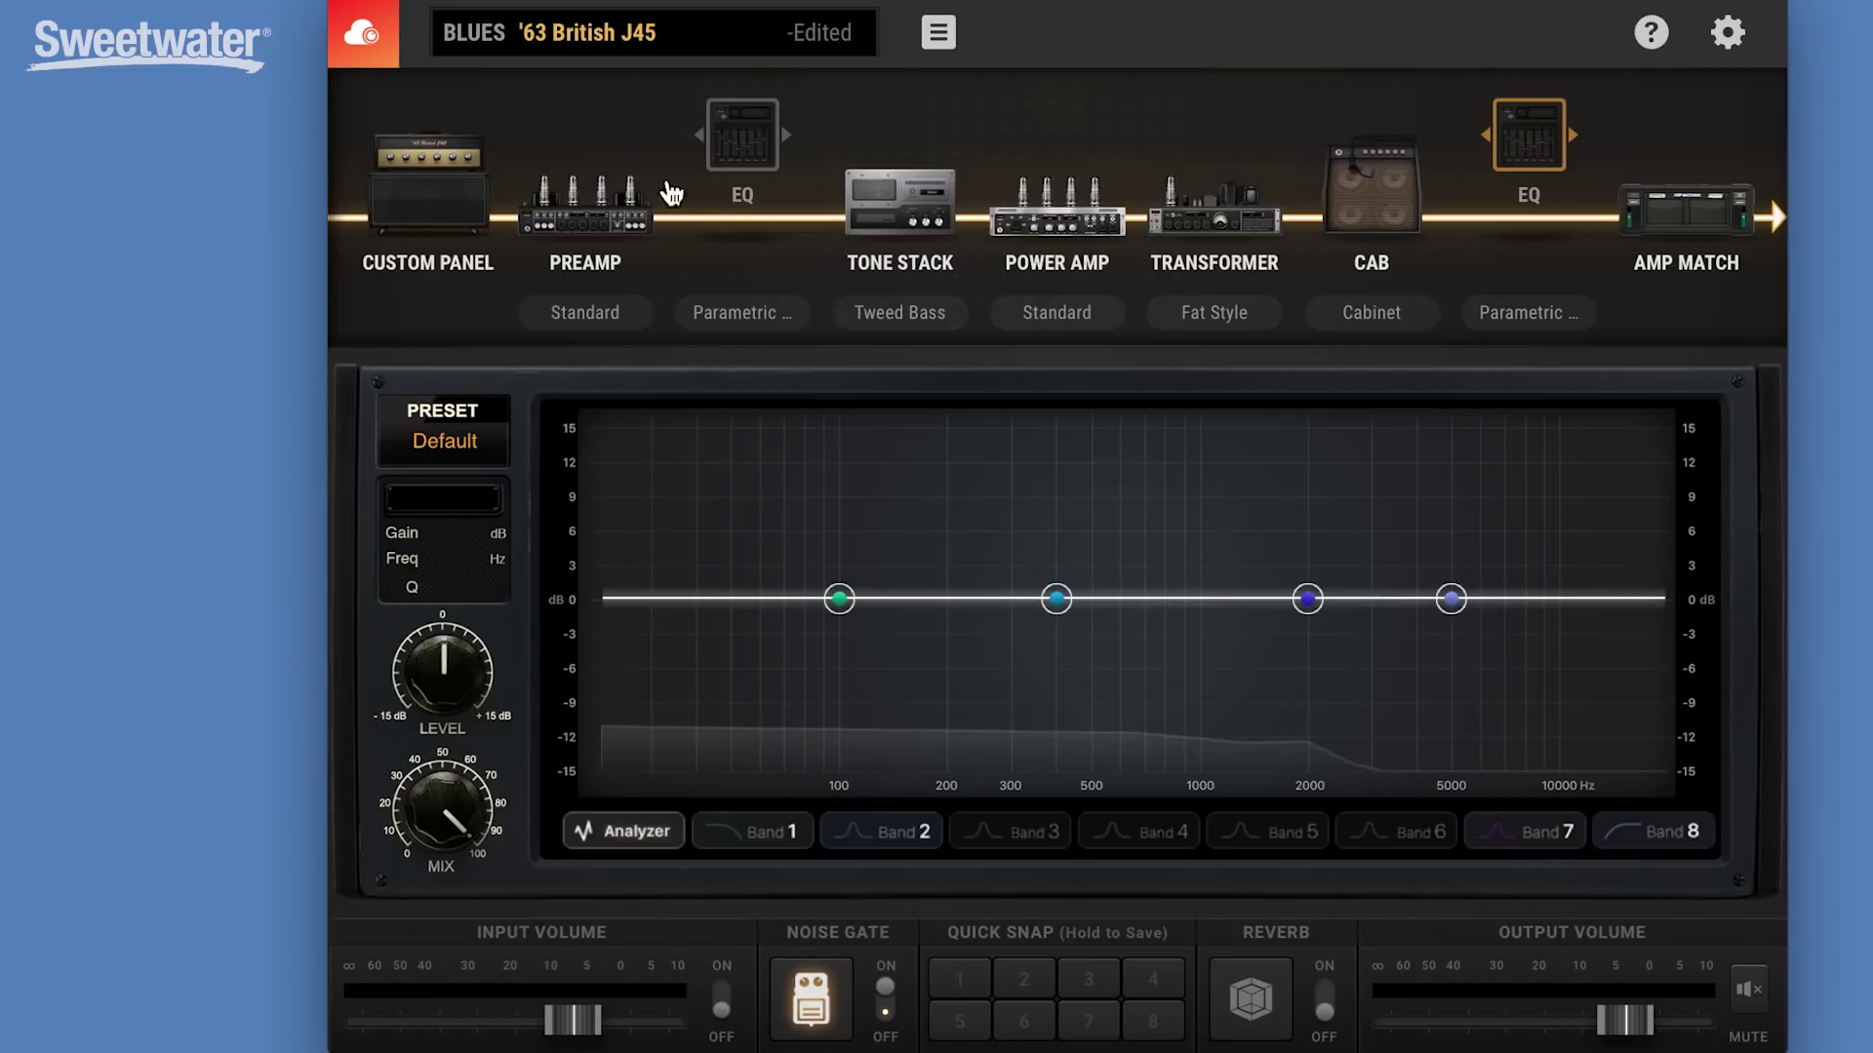
click(742, 133)
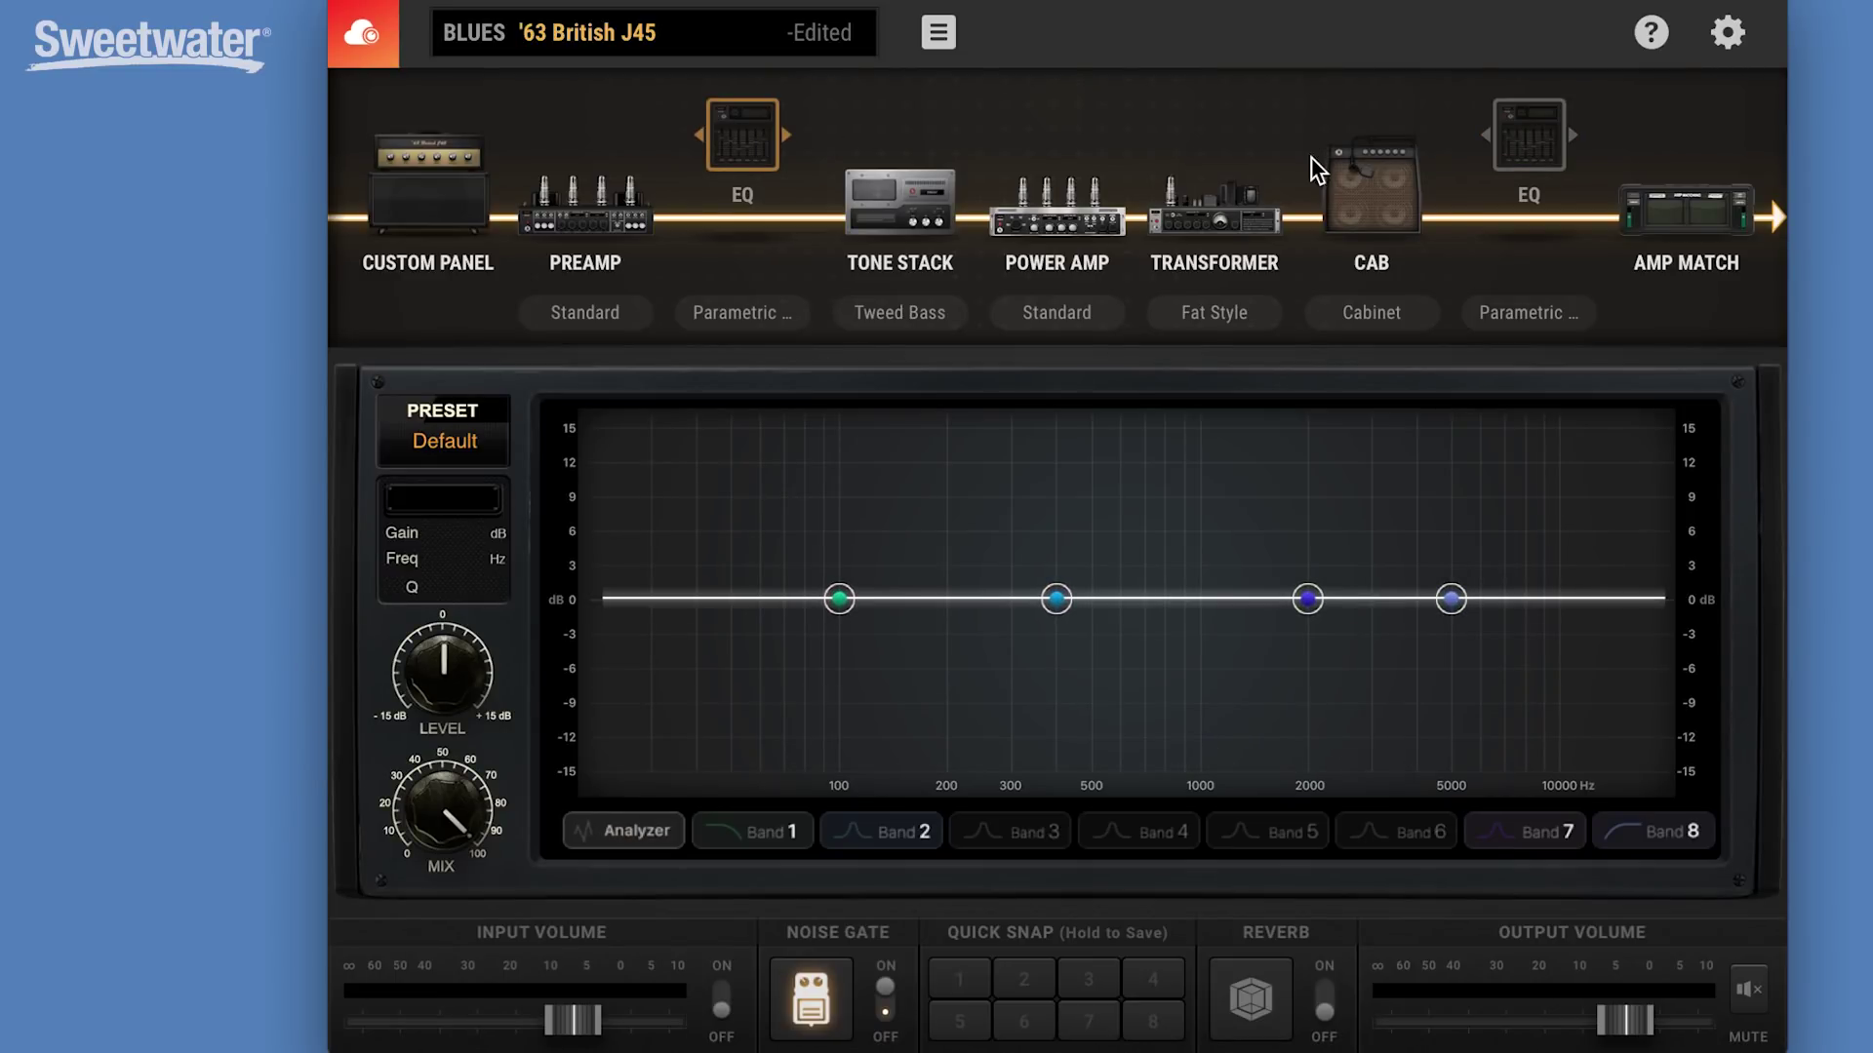
click(1515, 146)
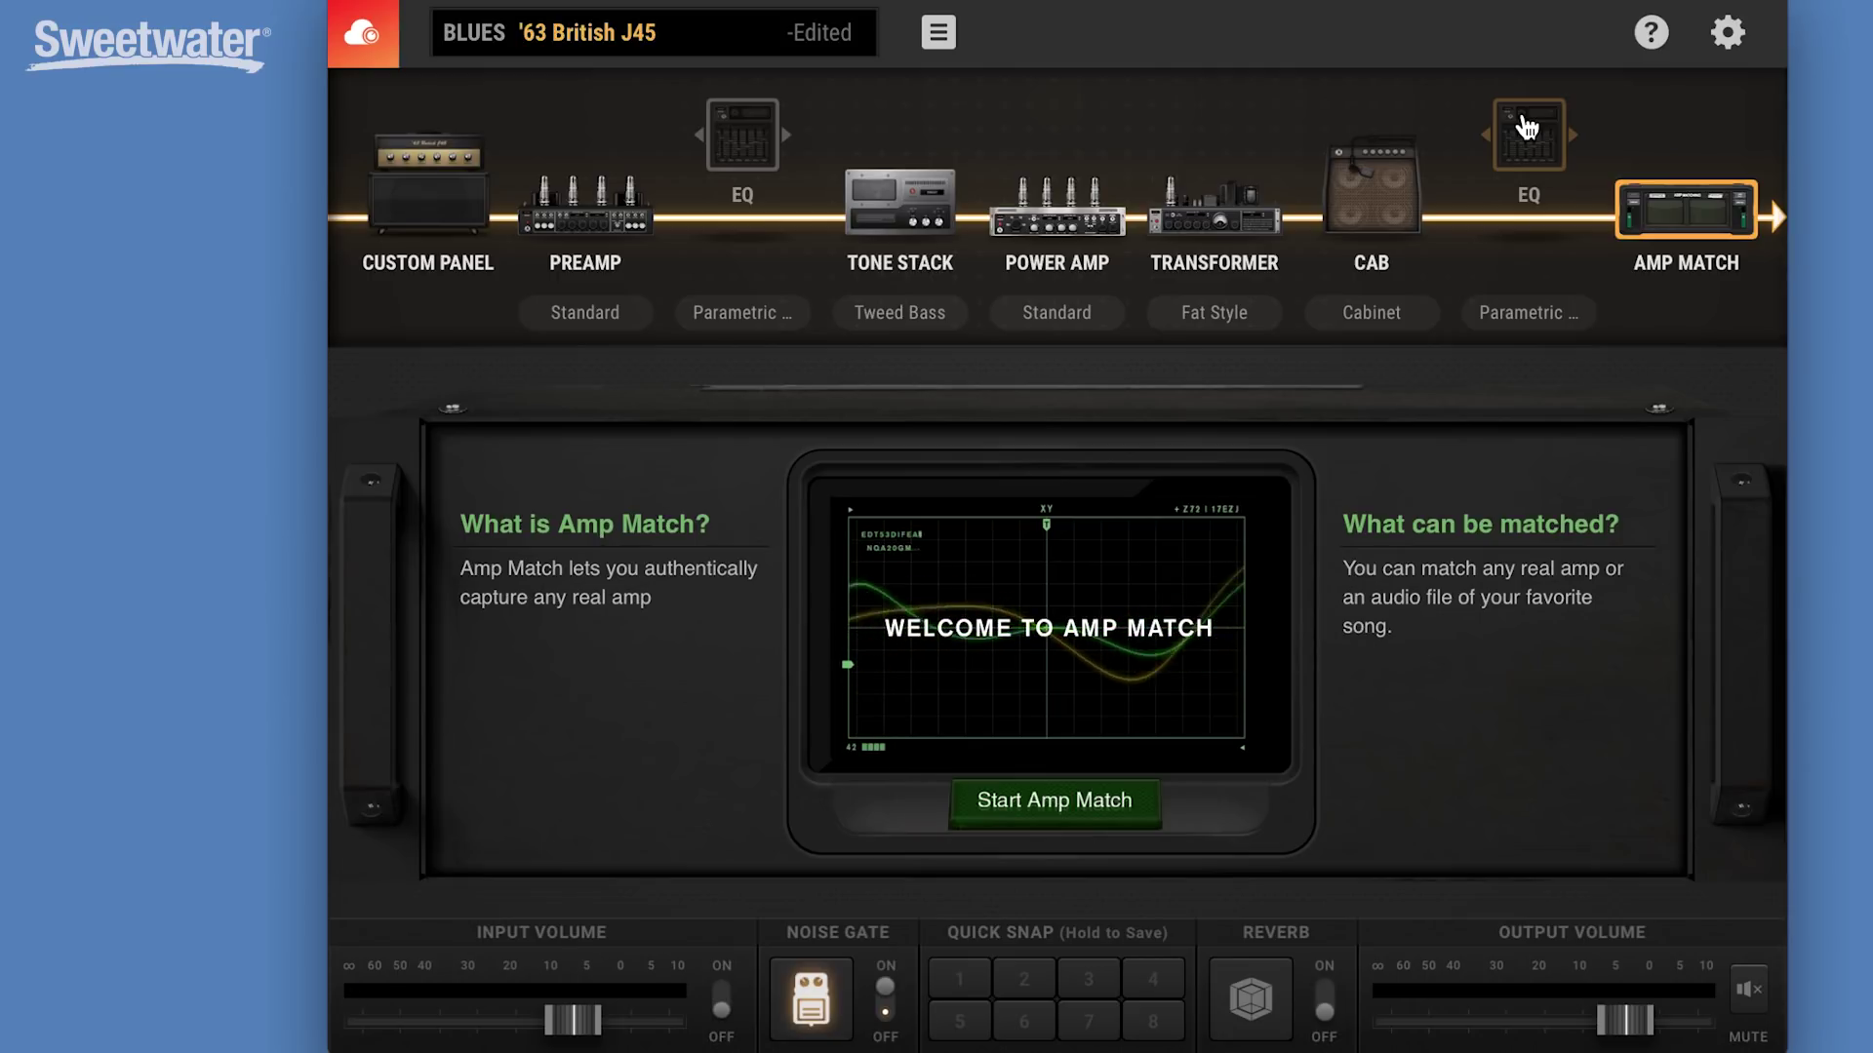
Drag the post-cab EQ block to the slot between Tone Stack and Power Amp.
drag(1527, 126, 1341, 178)
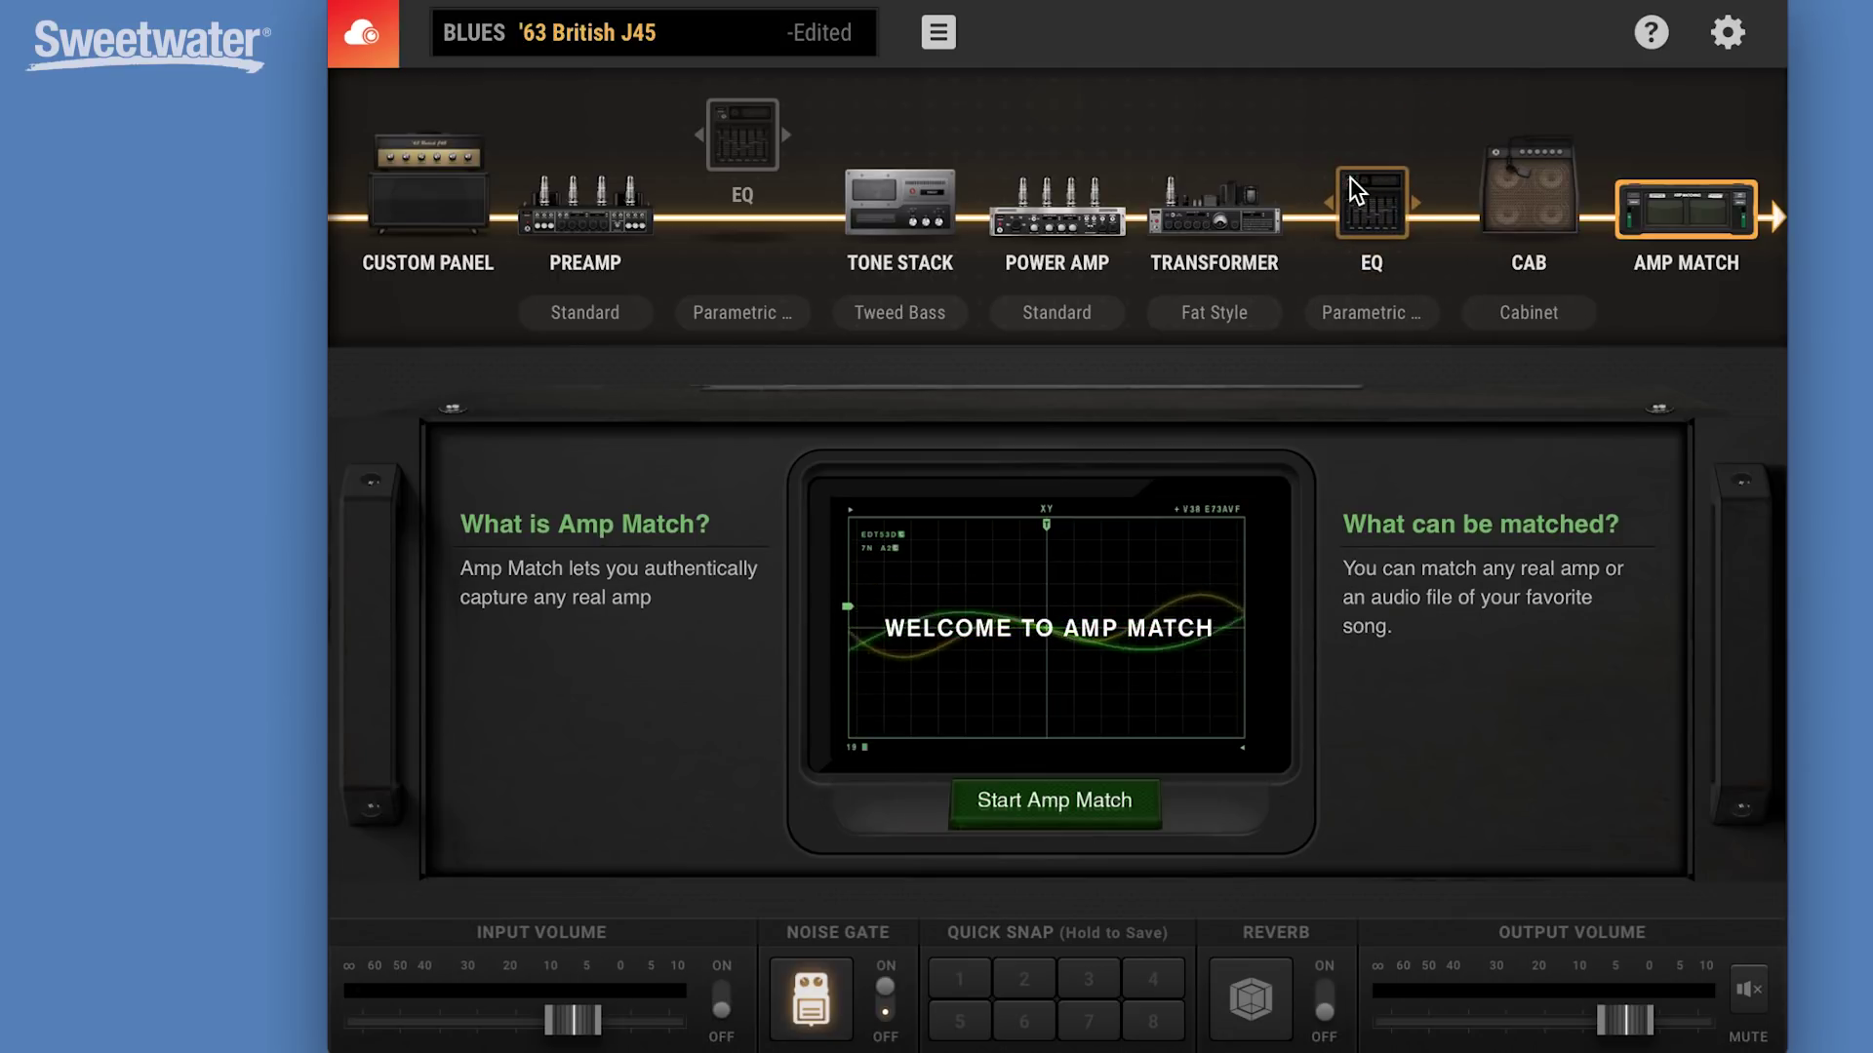
drag(1350, 178, 1036, 190)
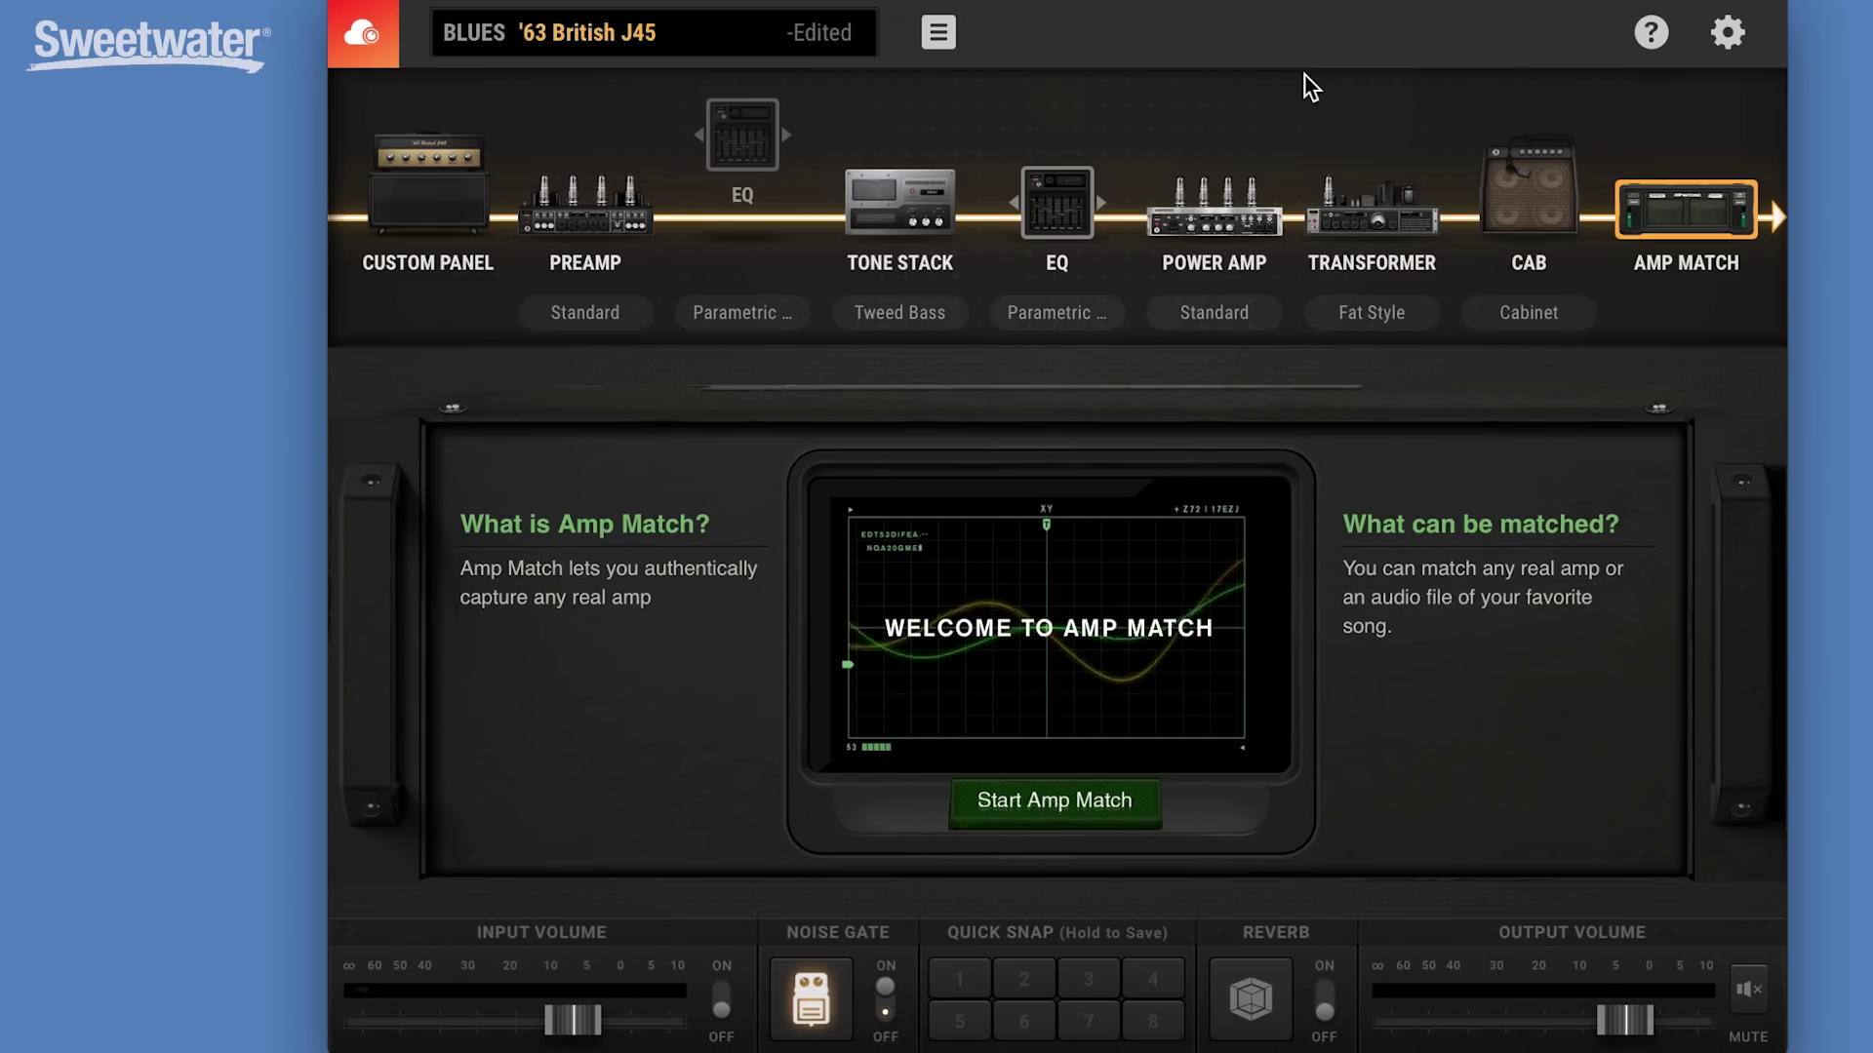
click(367, 37)
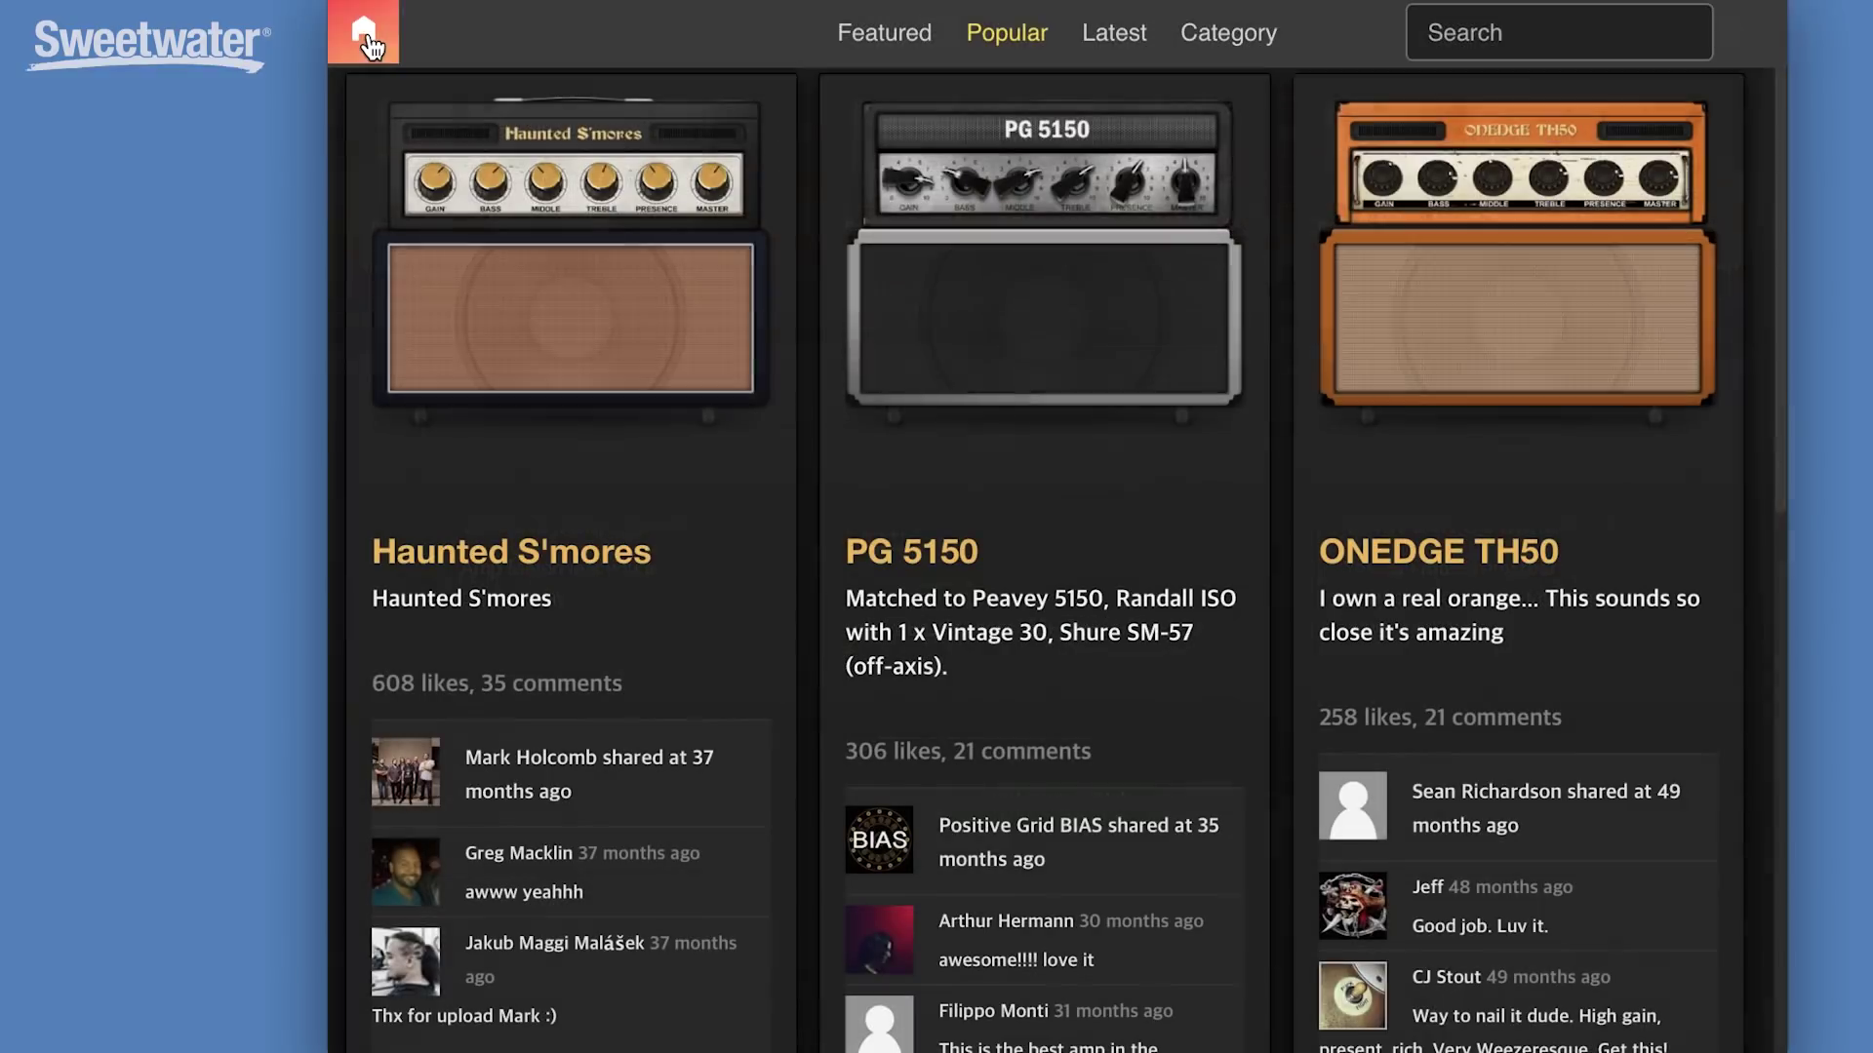
Listen to a preview of the Haunted S'mores amp, then close its details window.
click(554, 268)
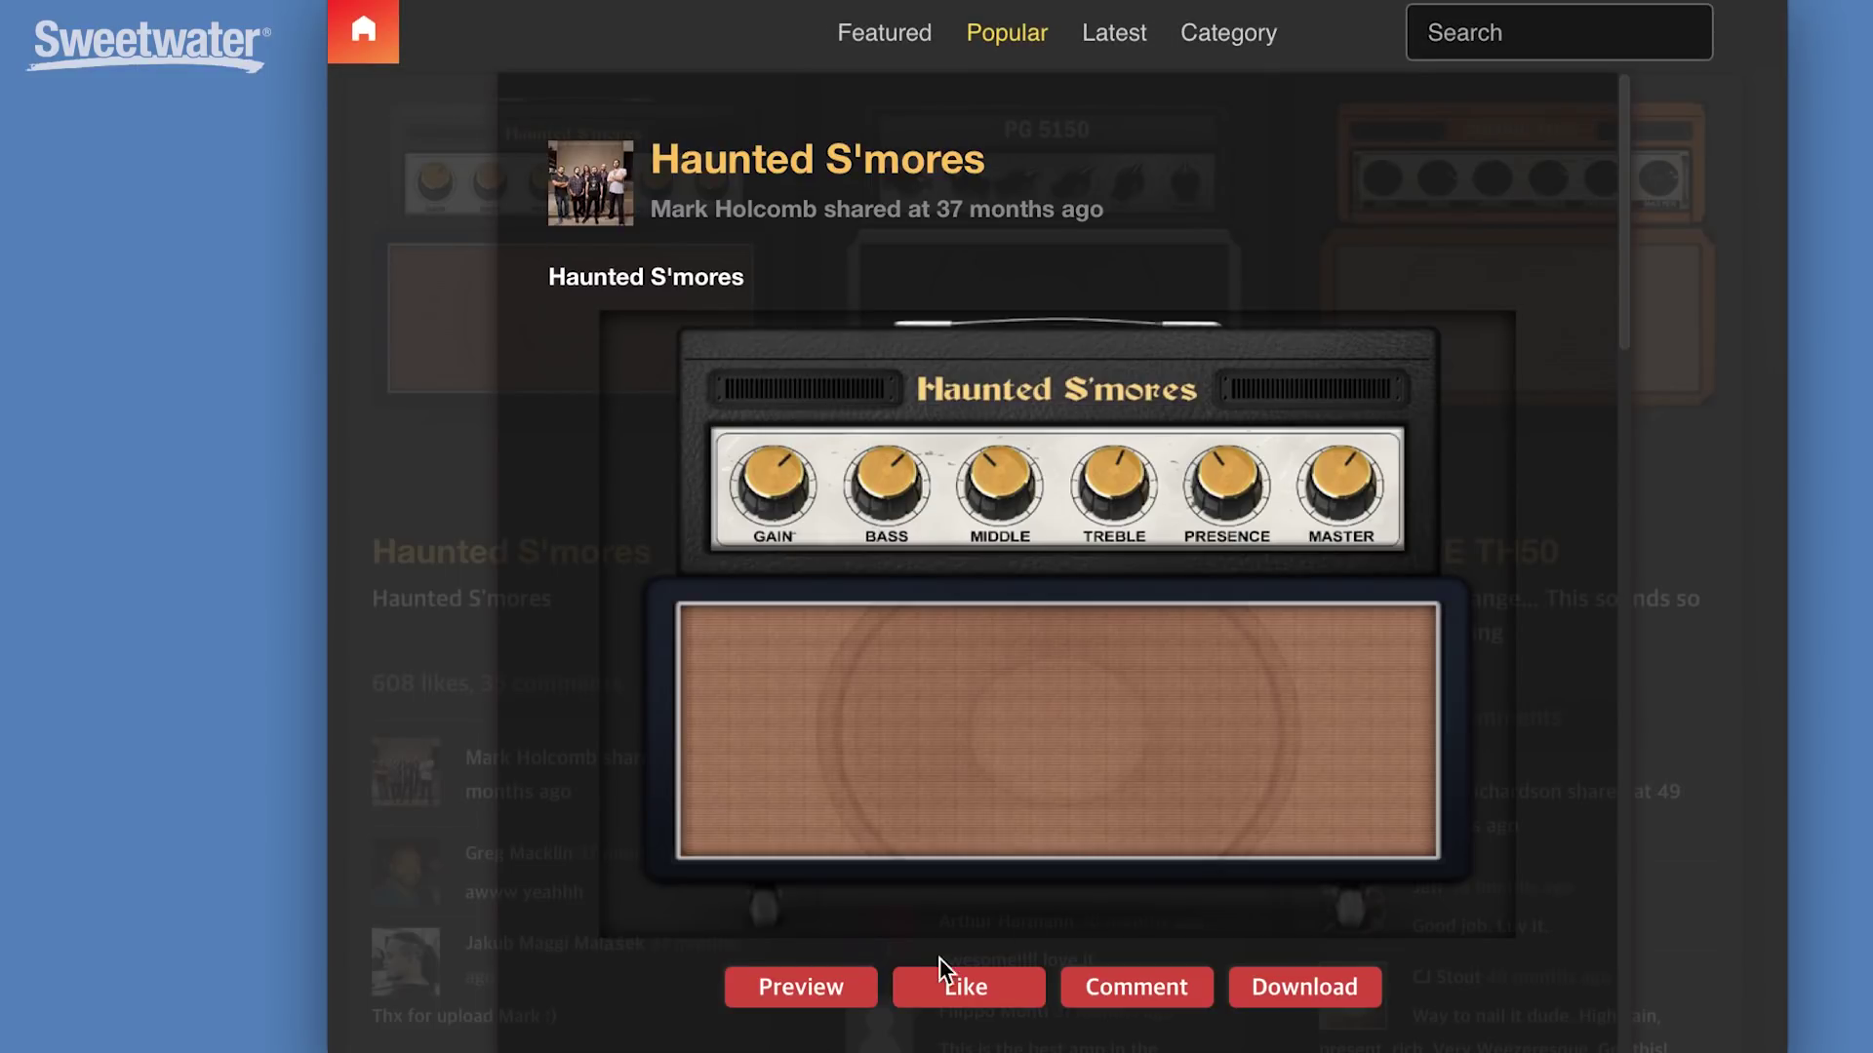
click(813, 991)
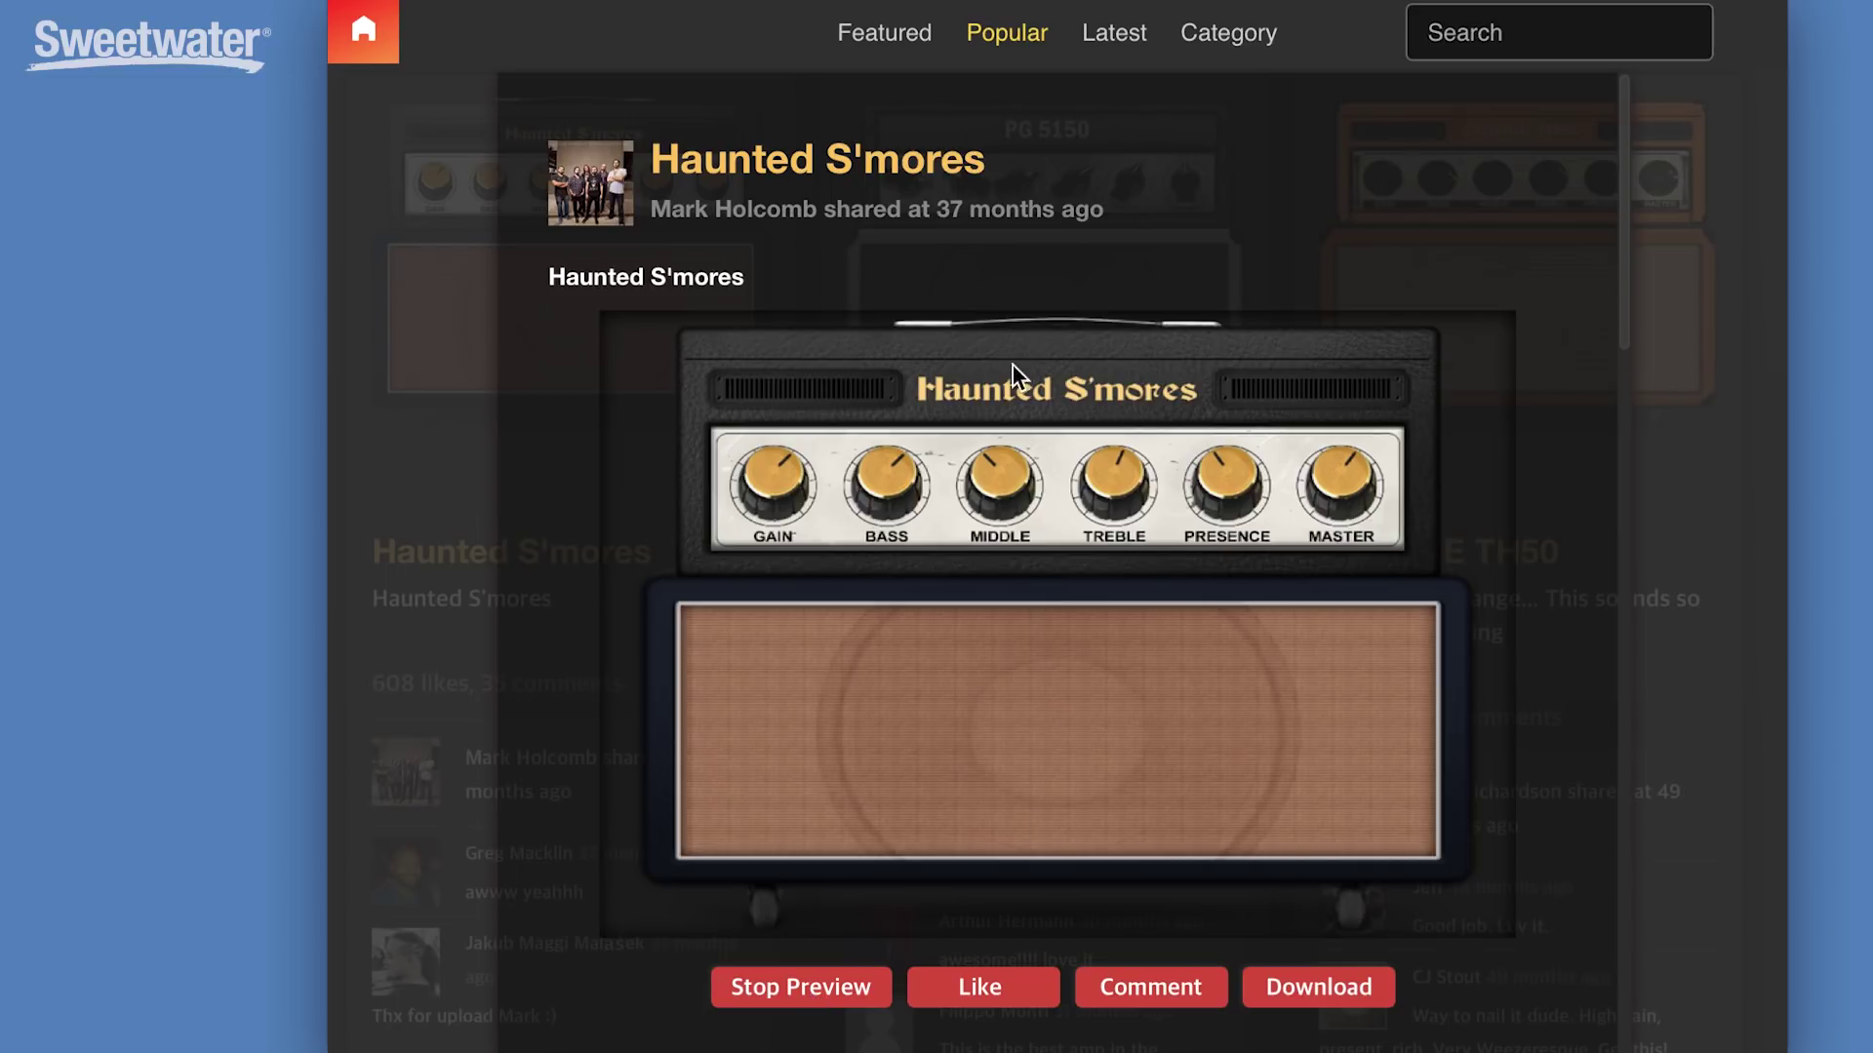
click(904, 51)
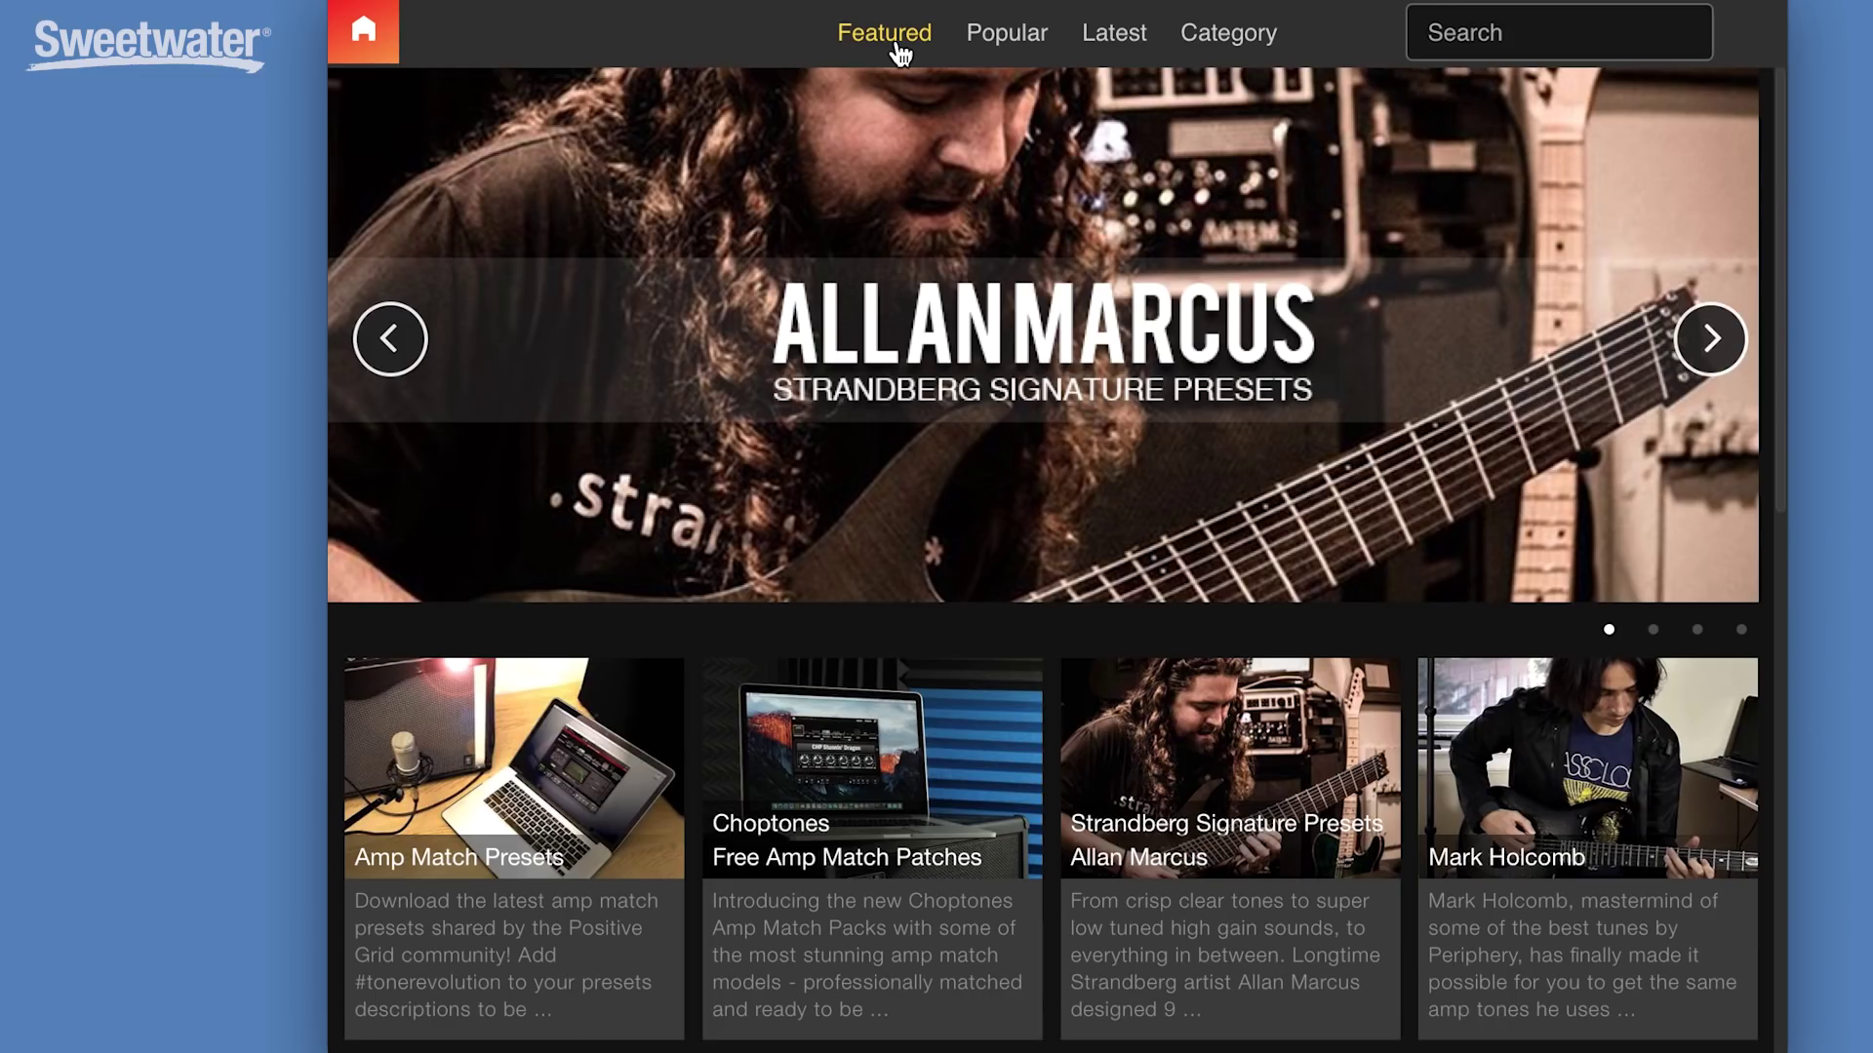
Preview the Friedman BE100 from Amp Match Presets and download it into the Metal category.
click(493, 844)
click(1020, 855)
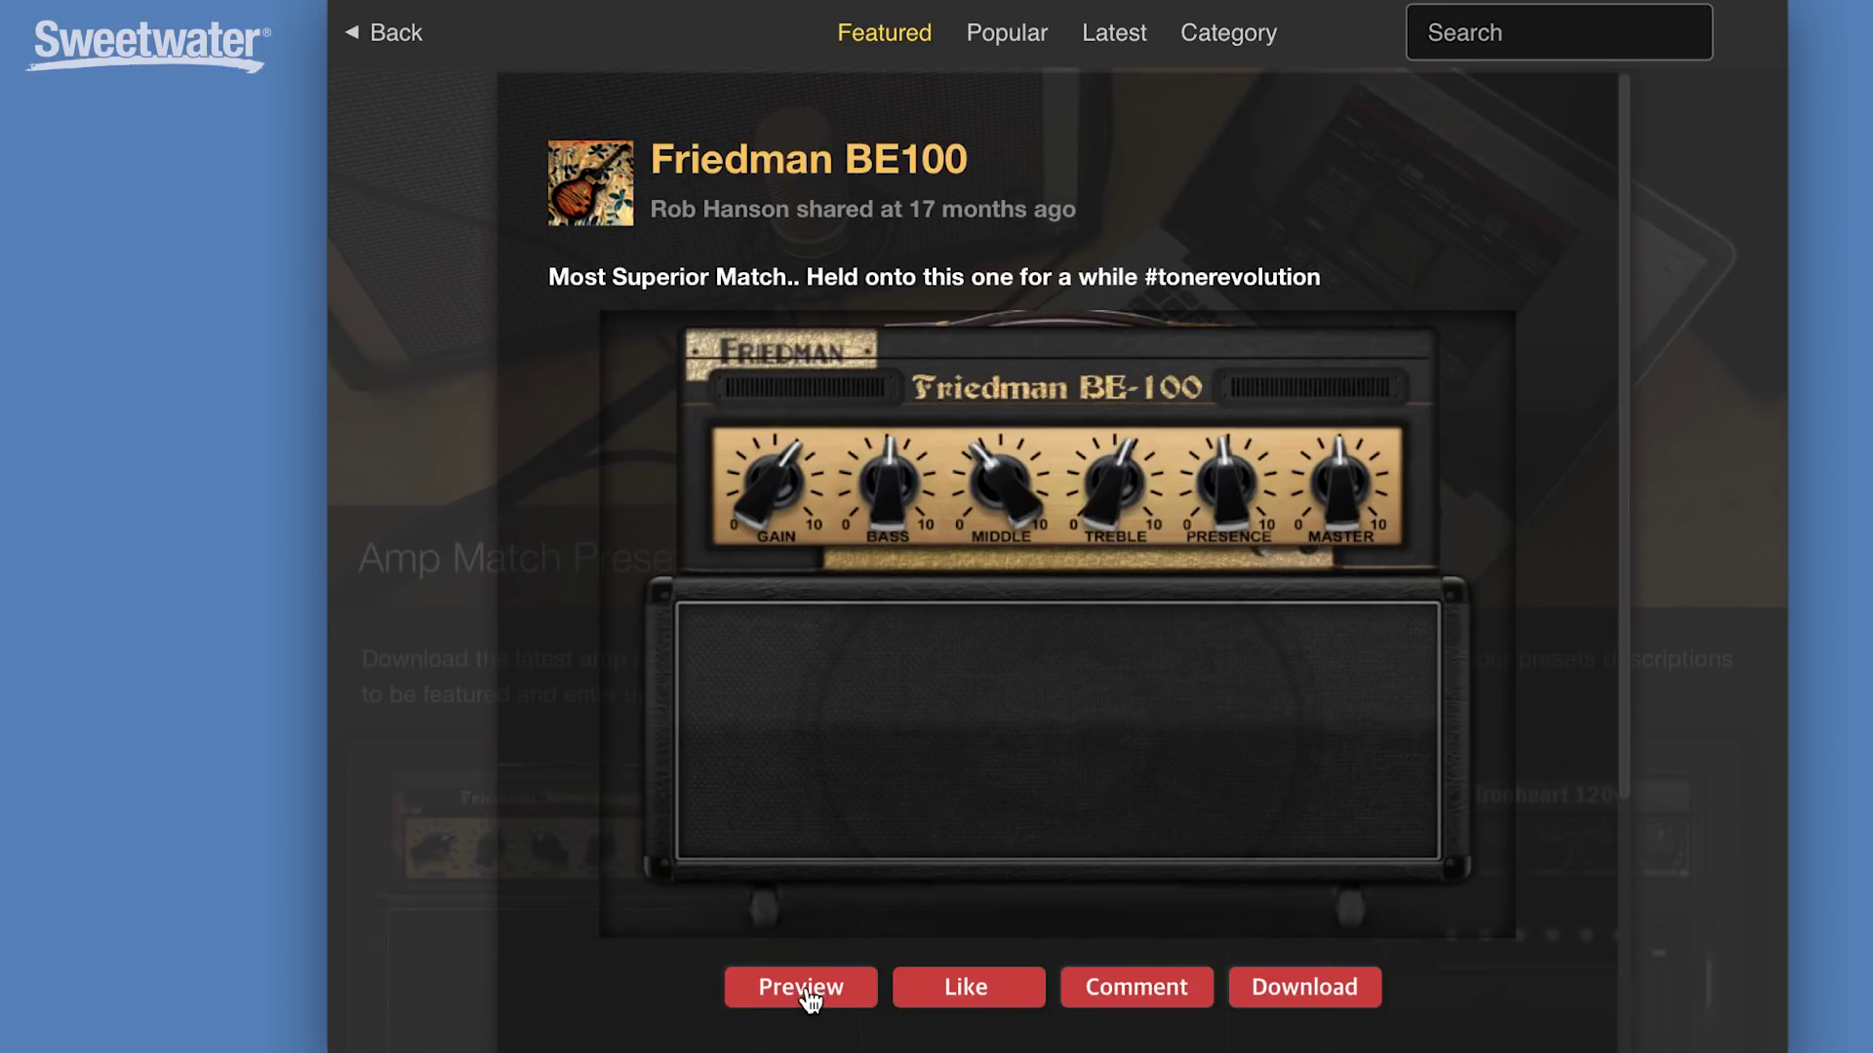
click(809, 995)
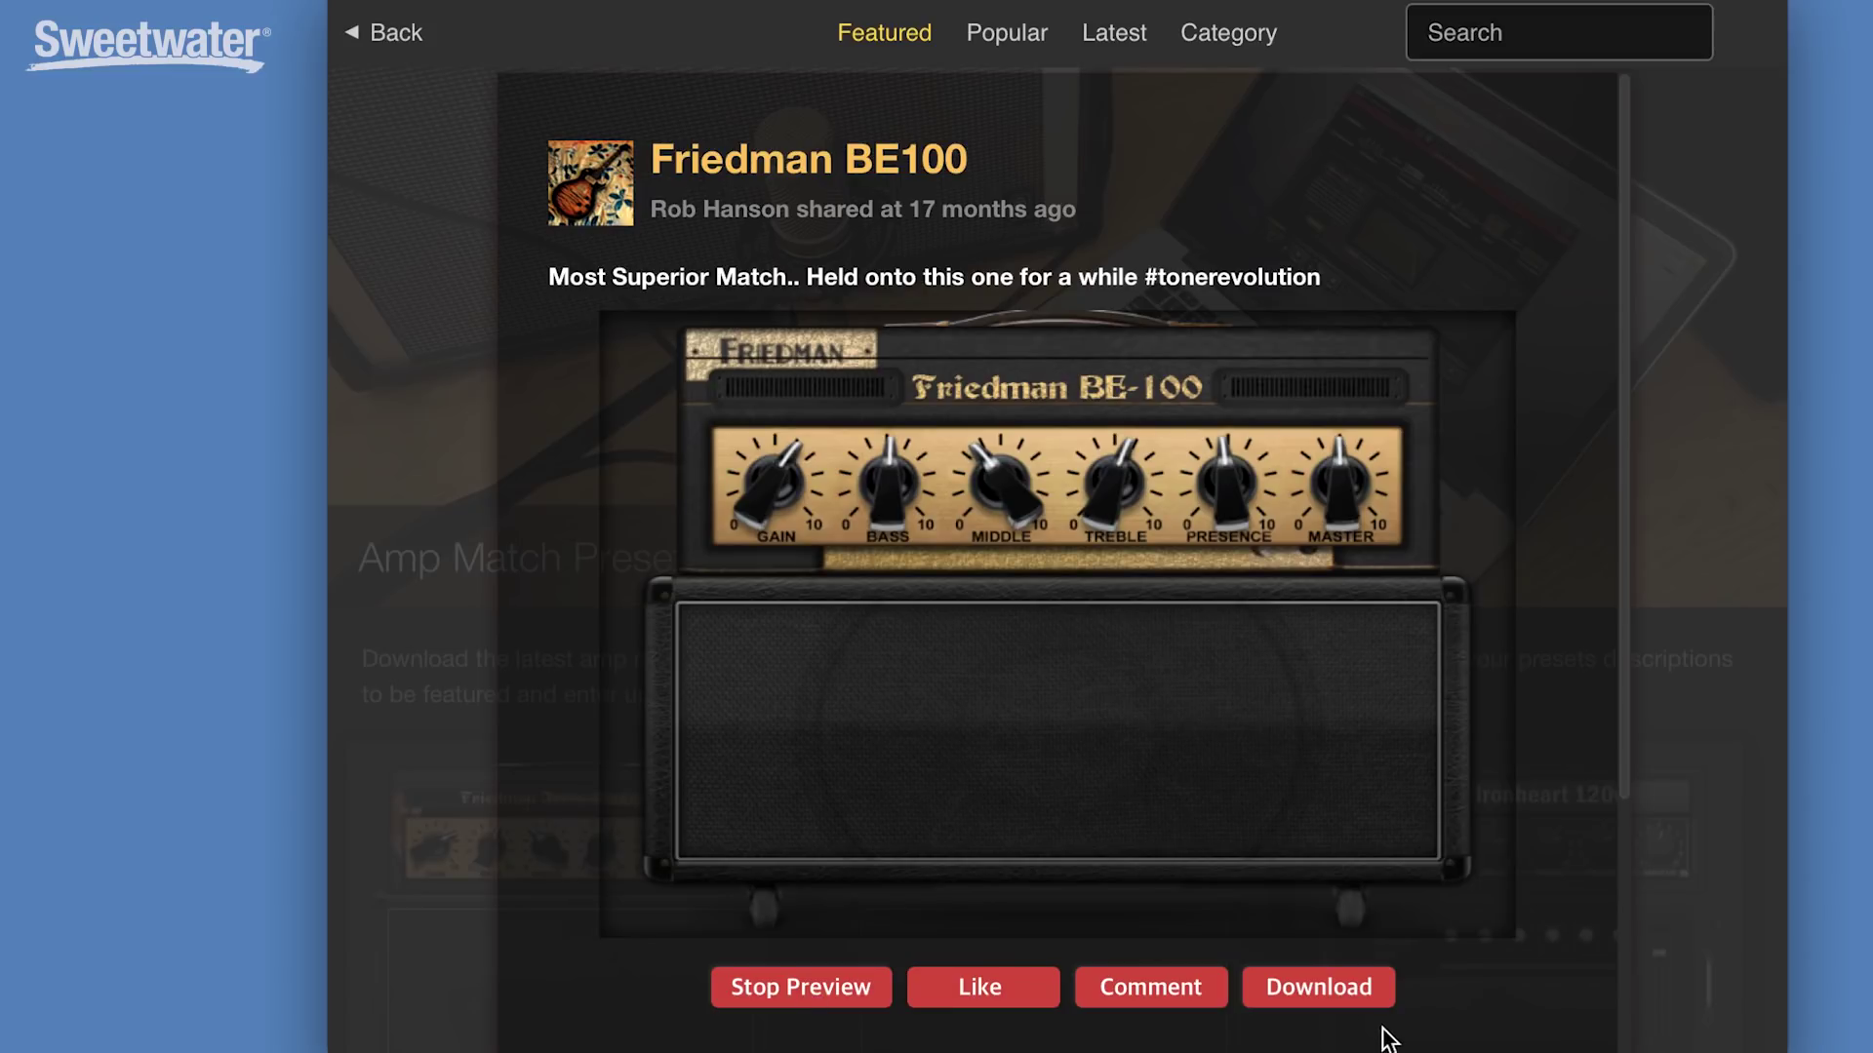
click(1342, 995)
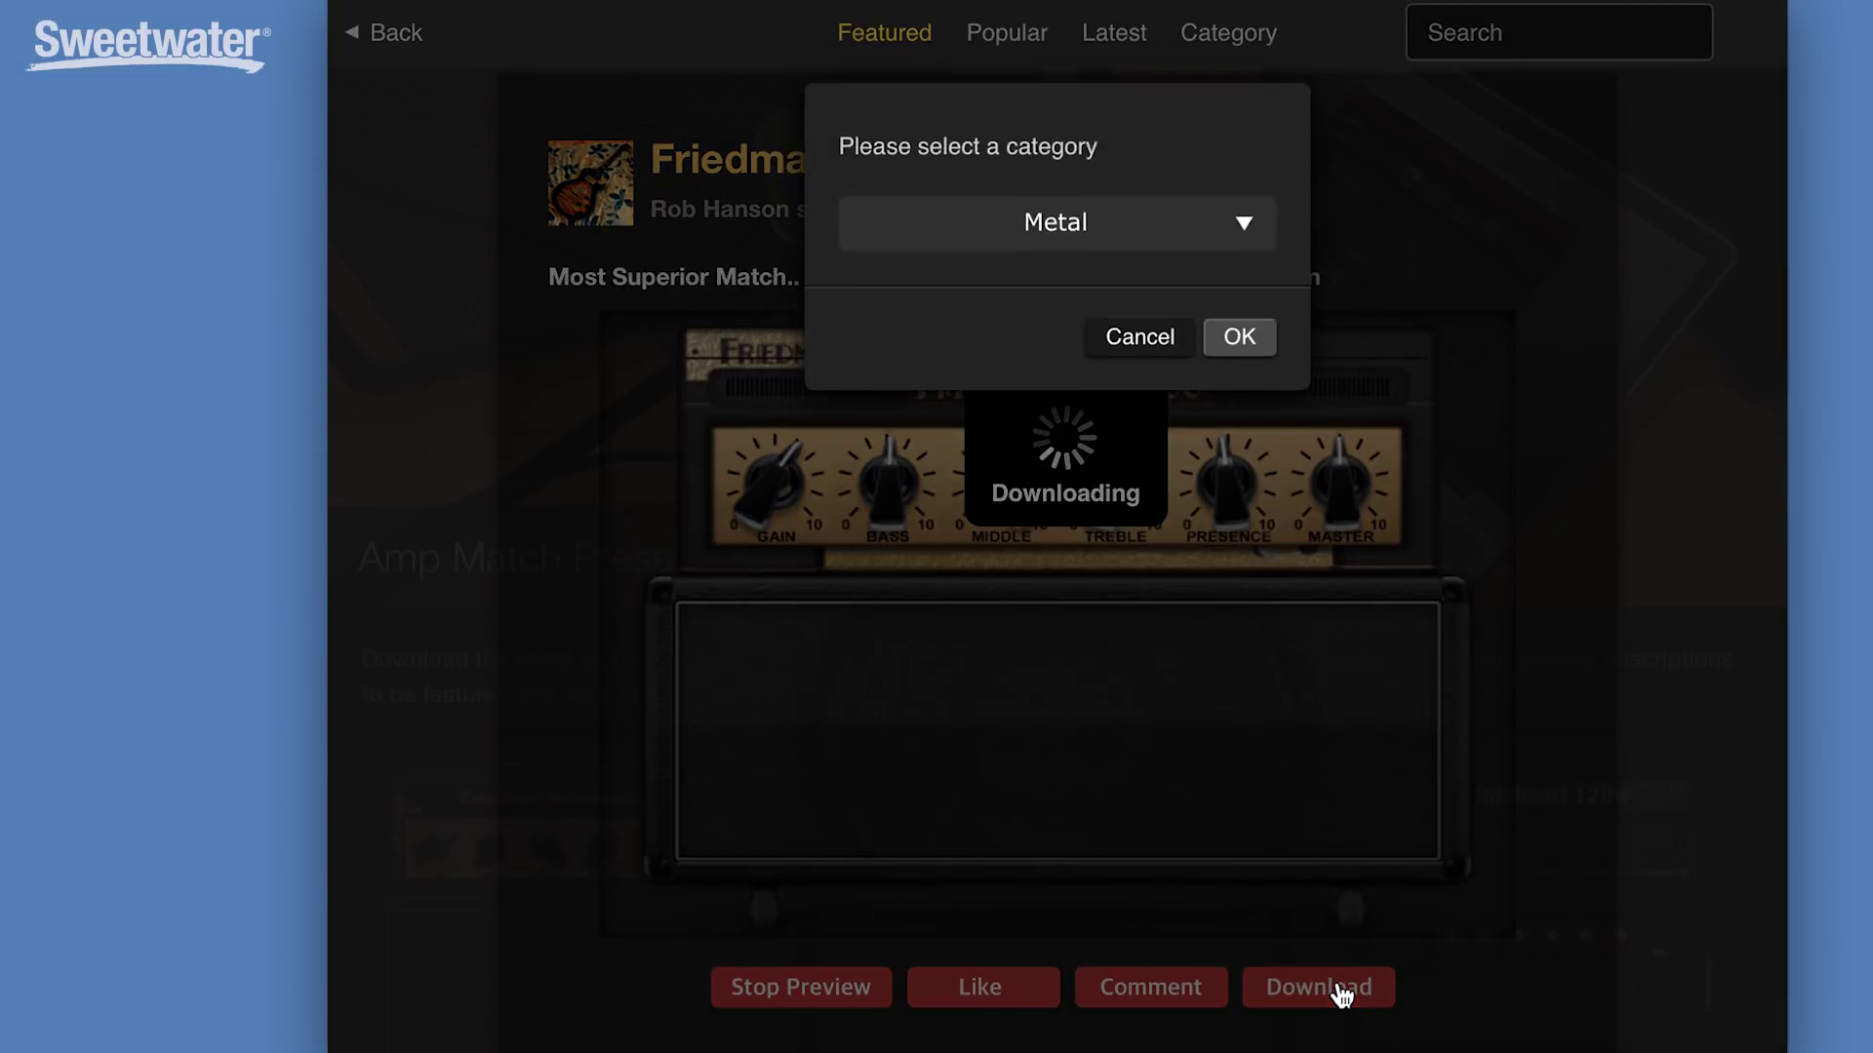
click(1242, 339)
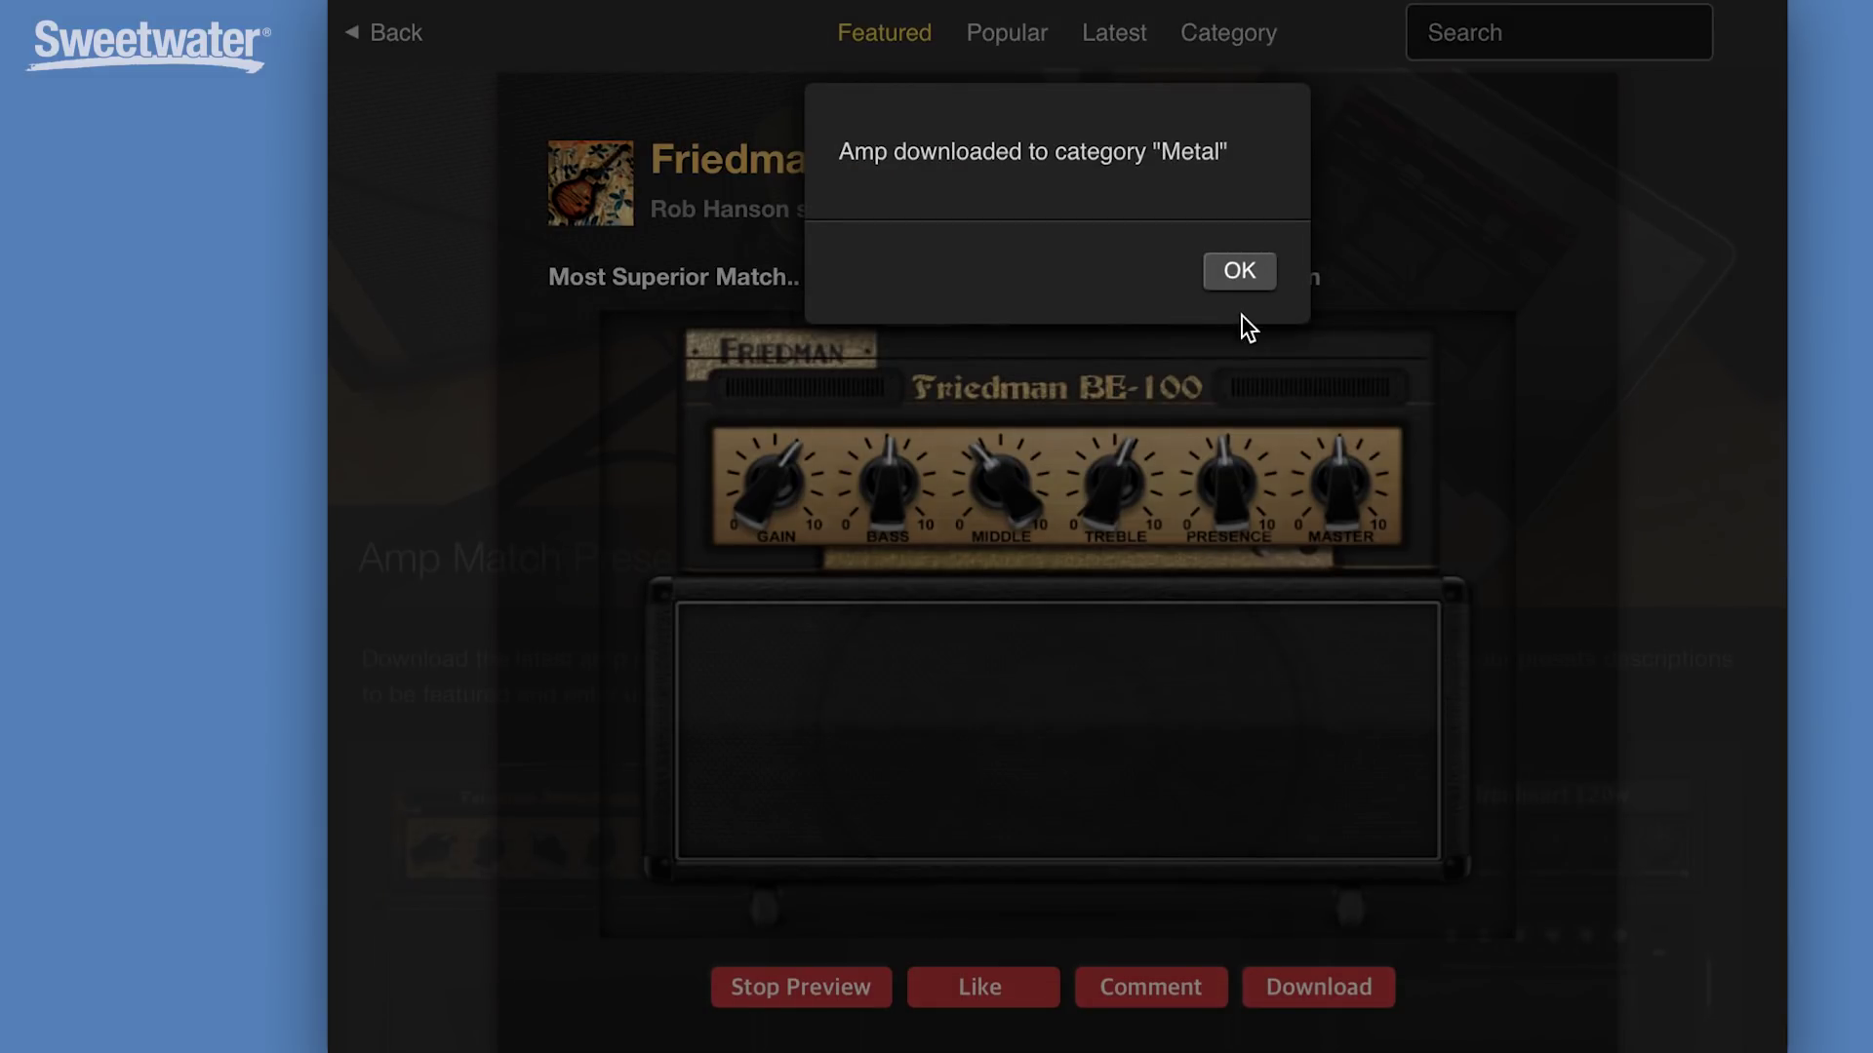
click(1240, 273)
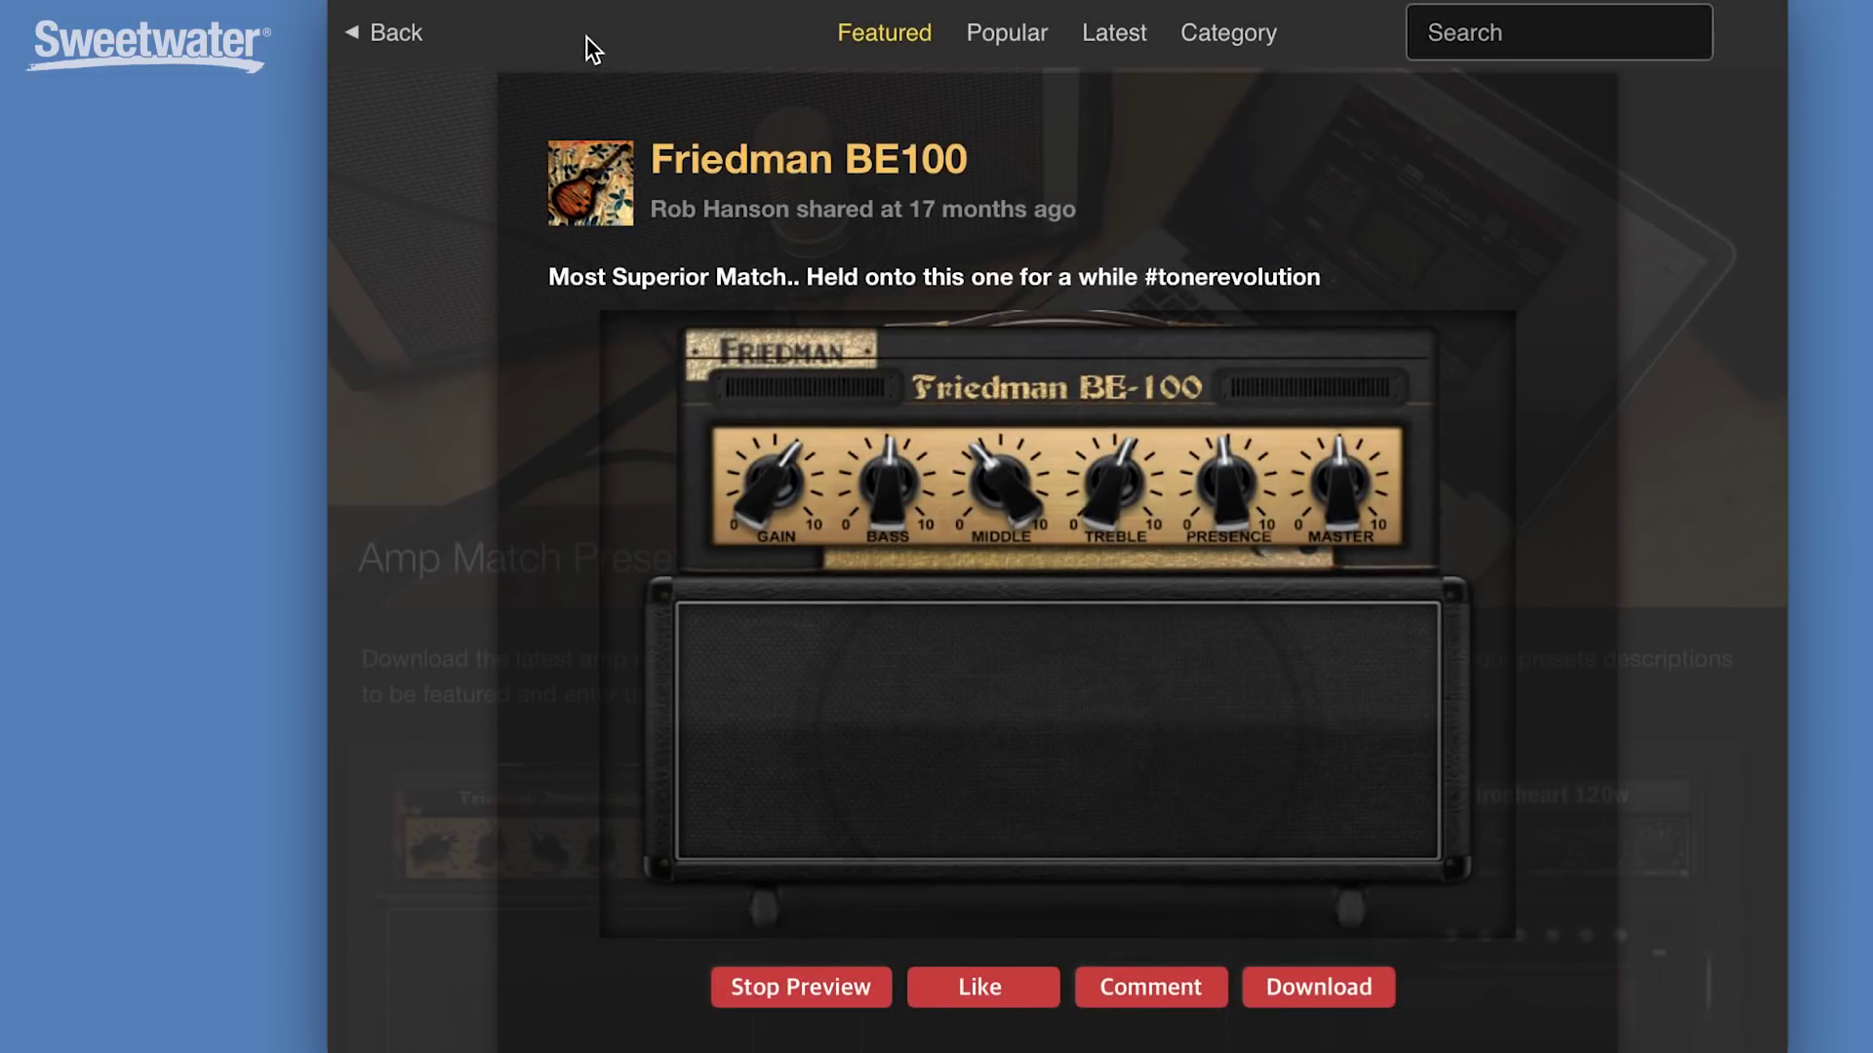
Return to the amp and load Friedman BE100 from the METAL presets as preset 06.
click(417, 44)
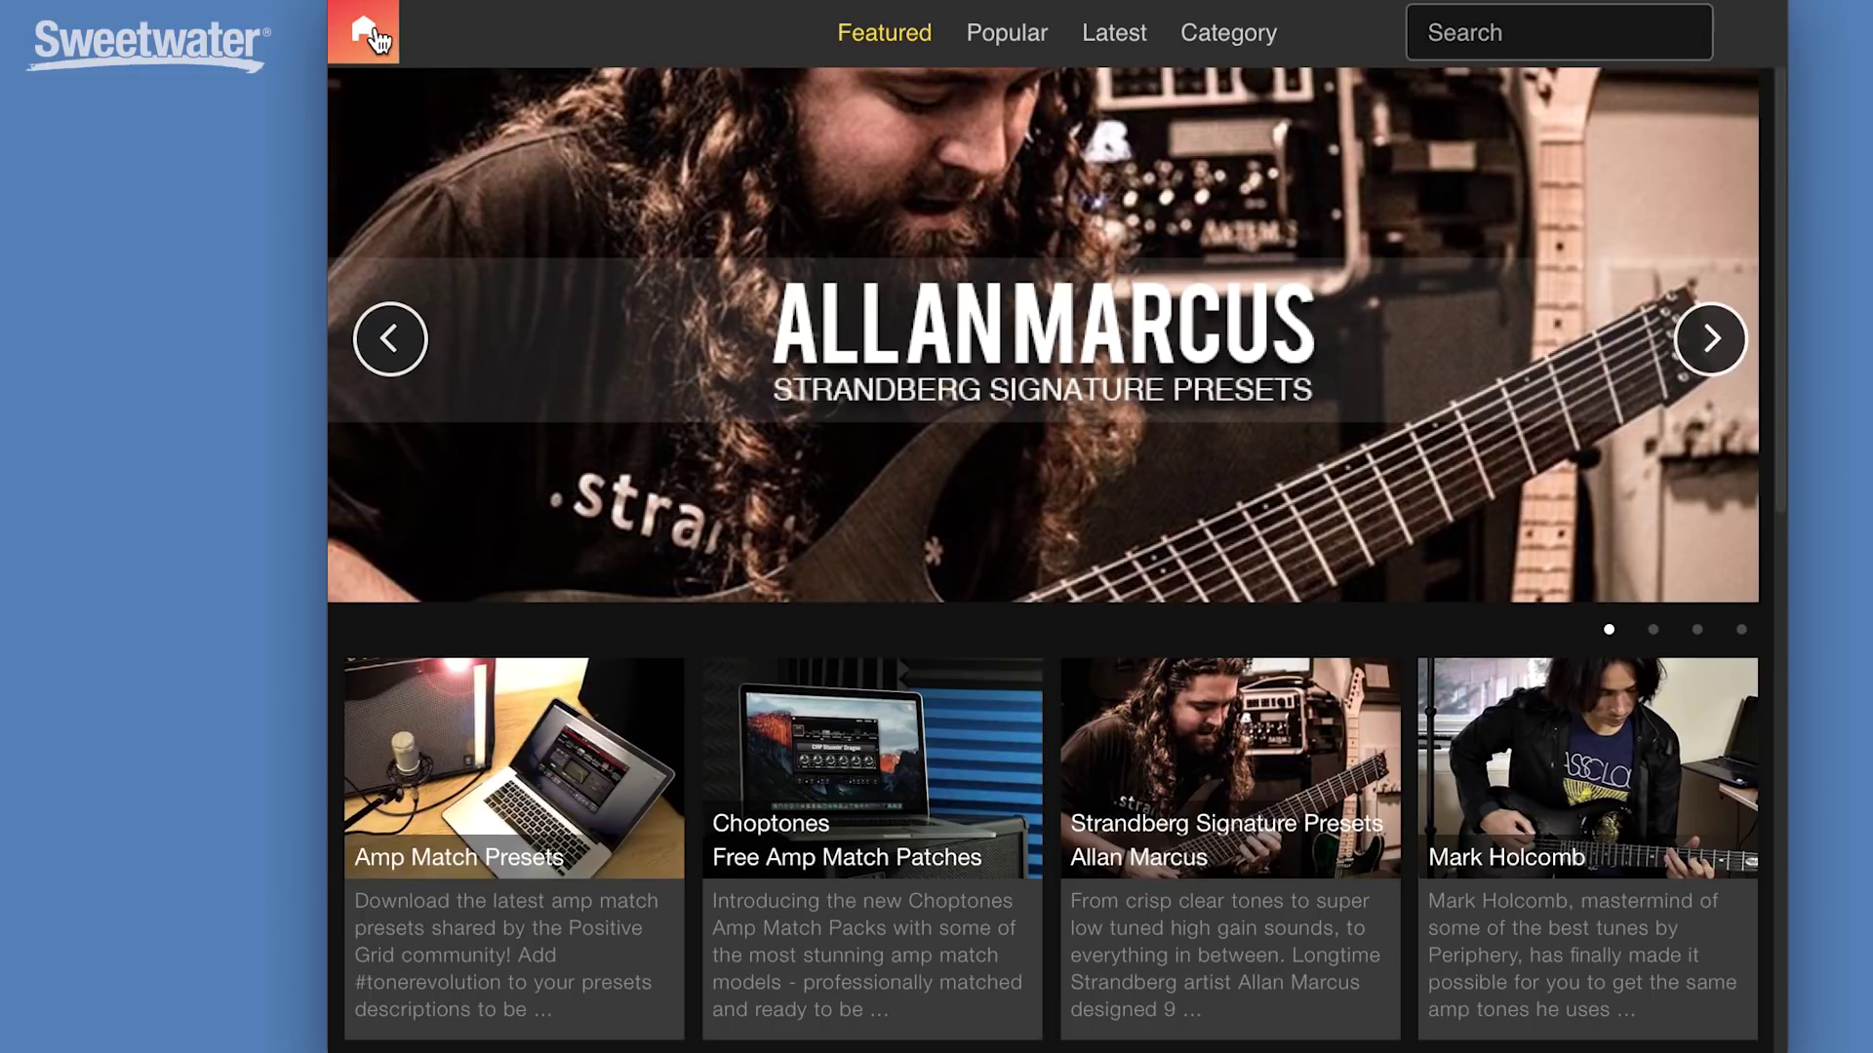
click(379, 41)
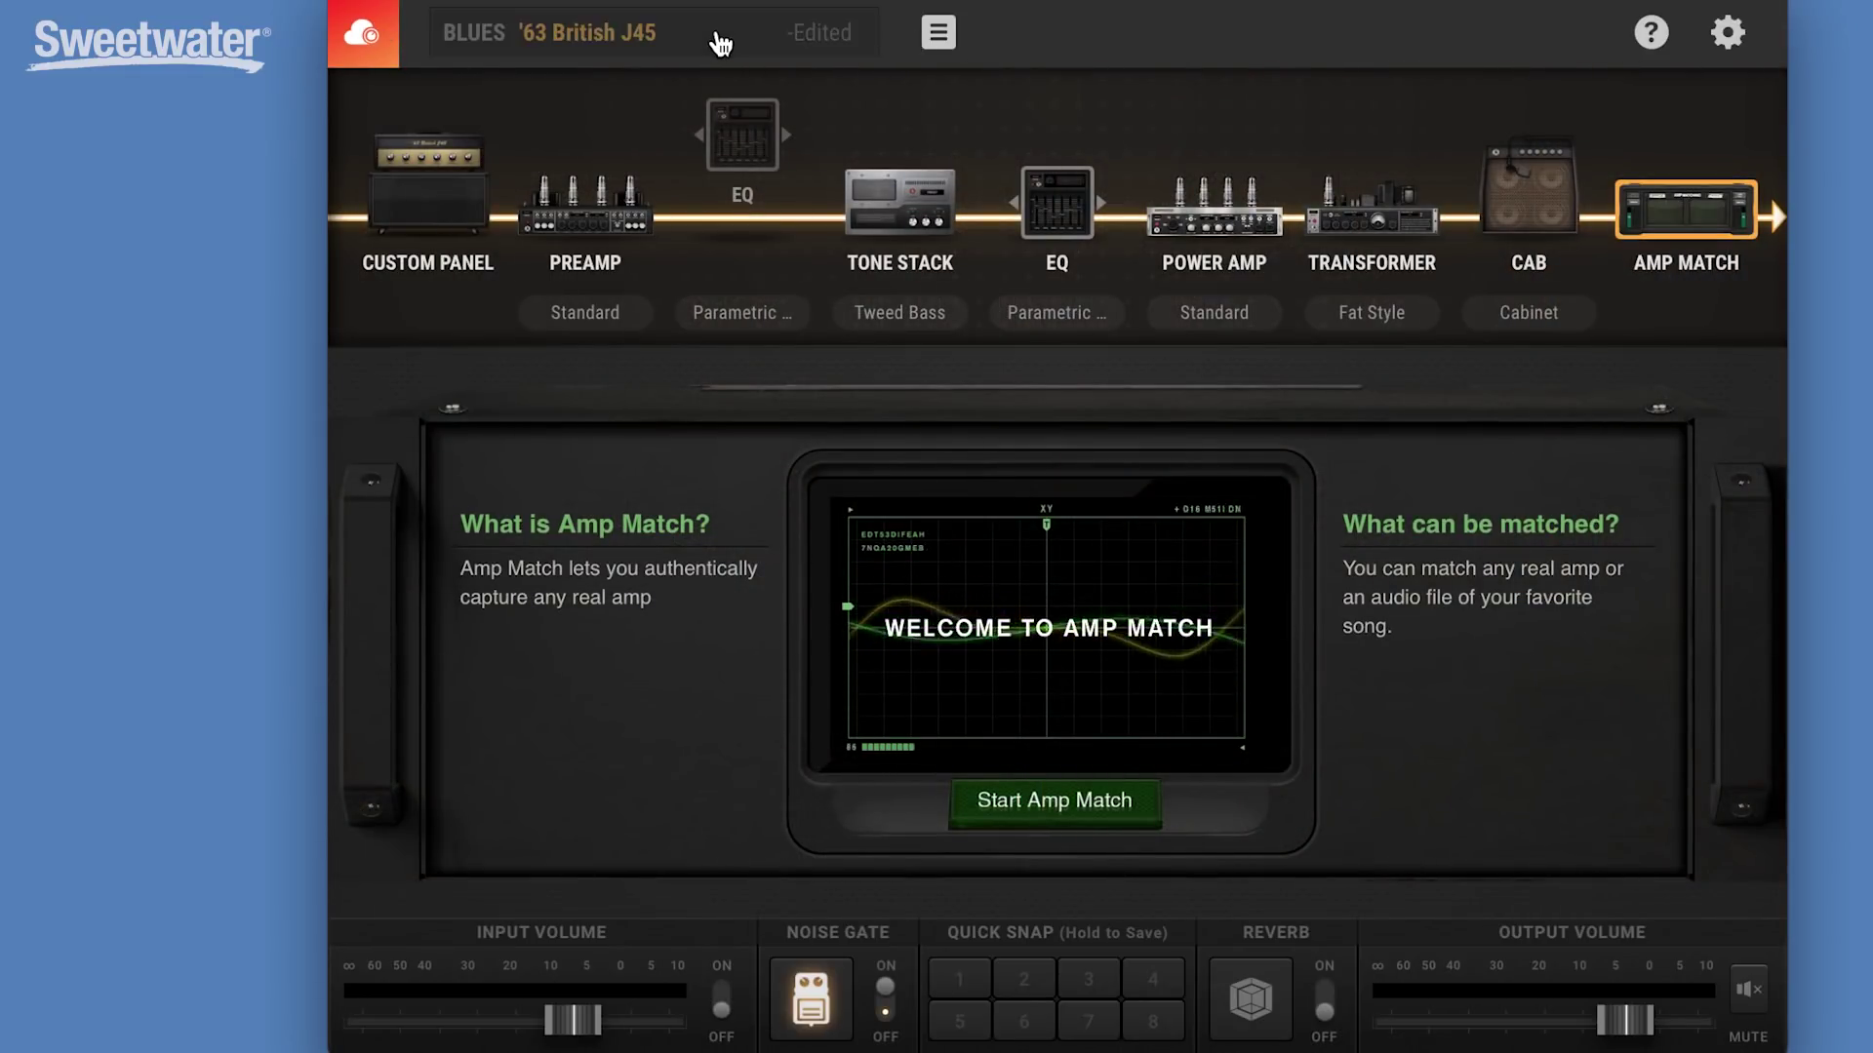
click(719, 42)
mouse_move(405, 429)
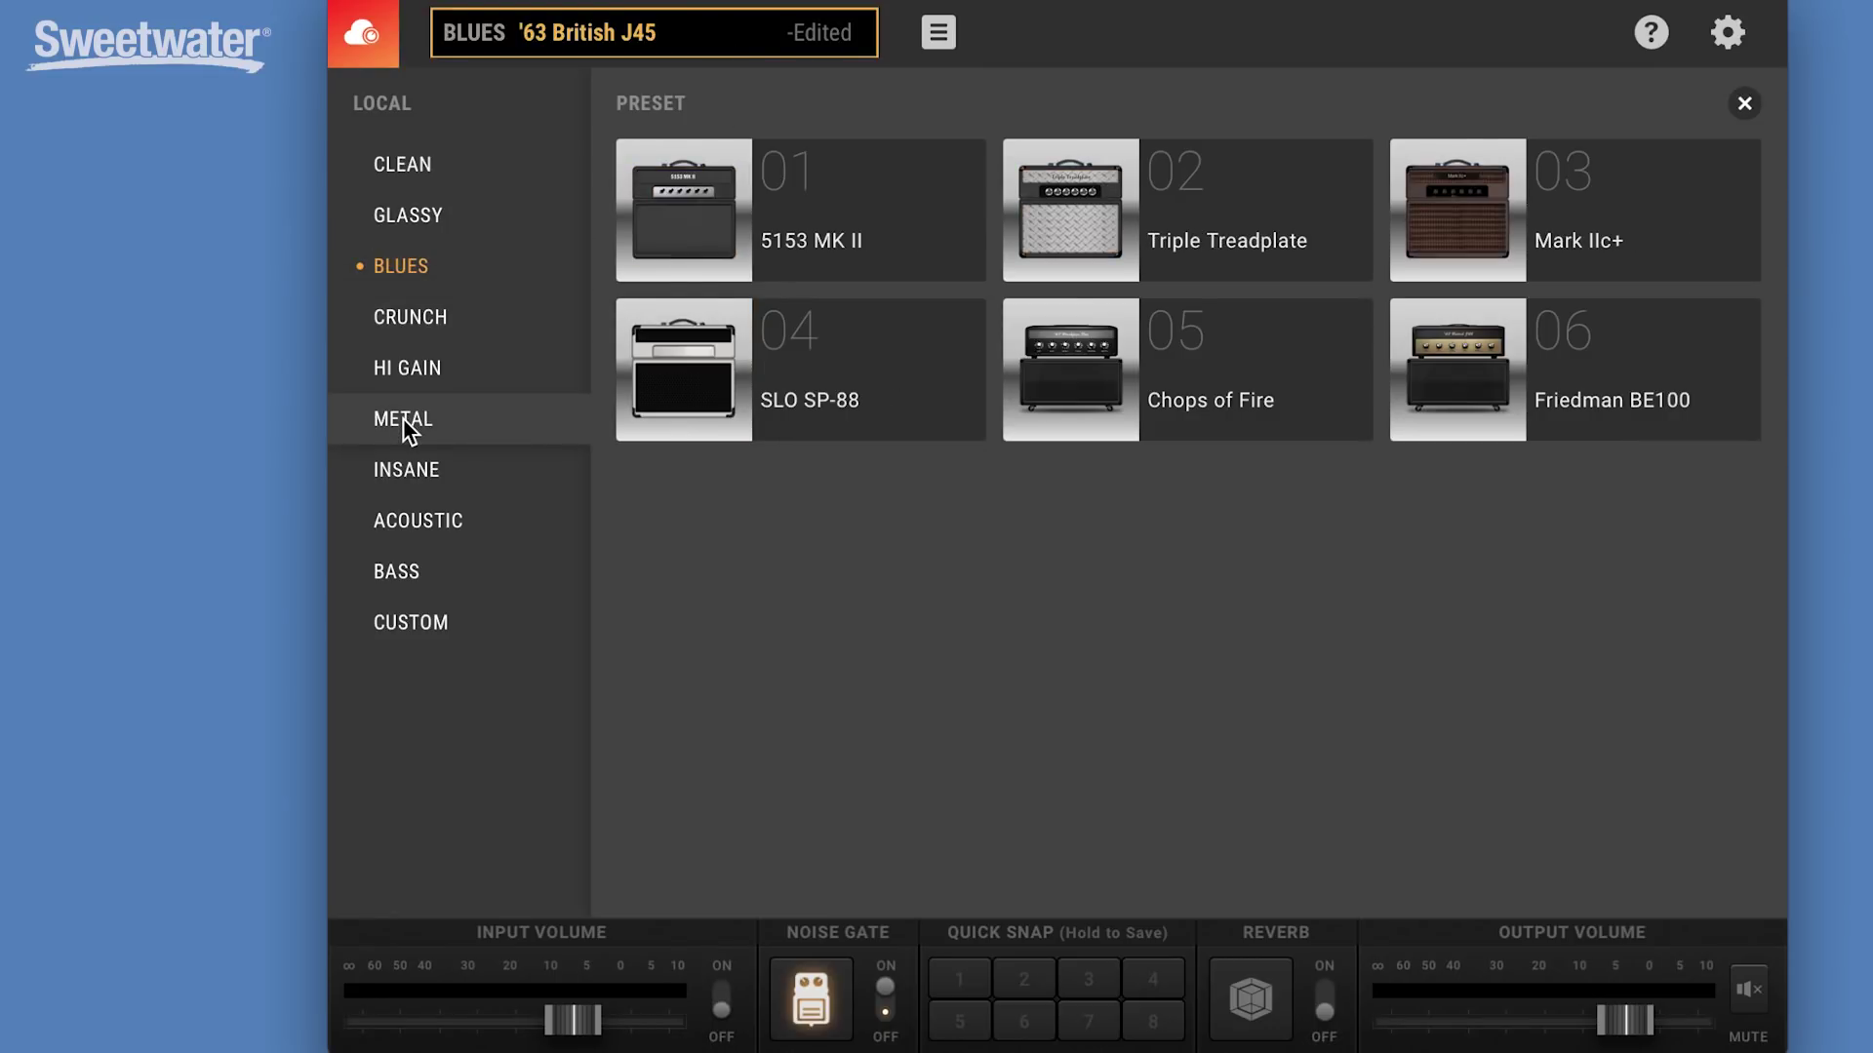
click(1489, 366)
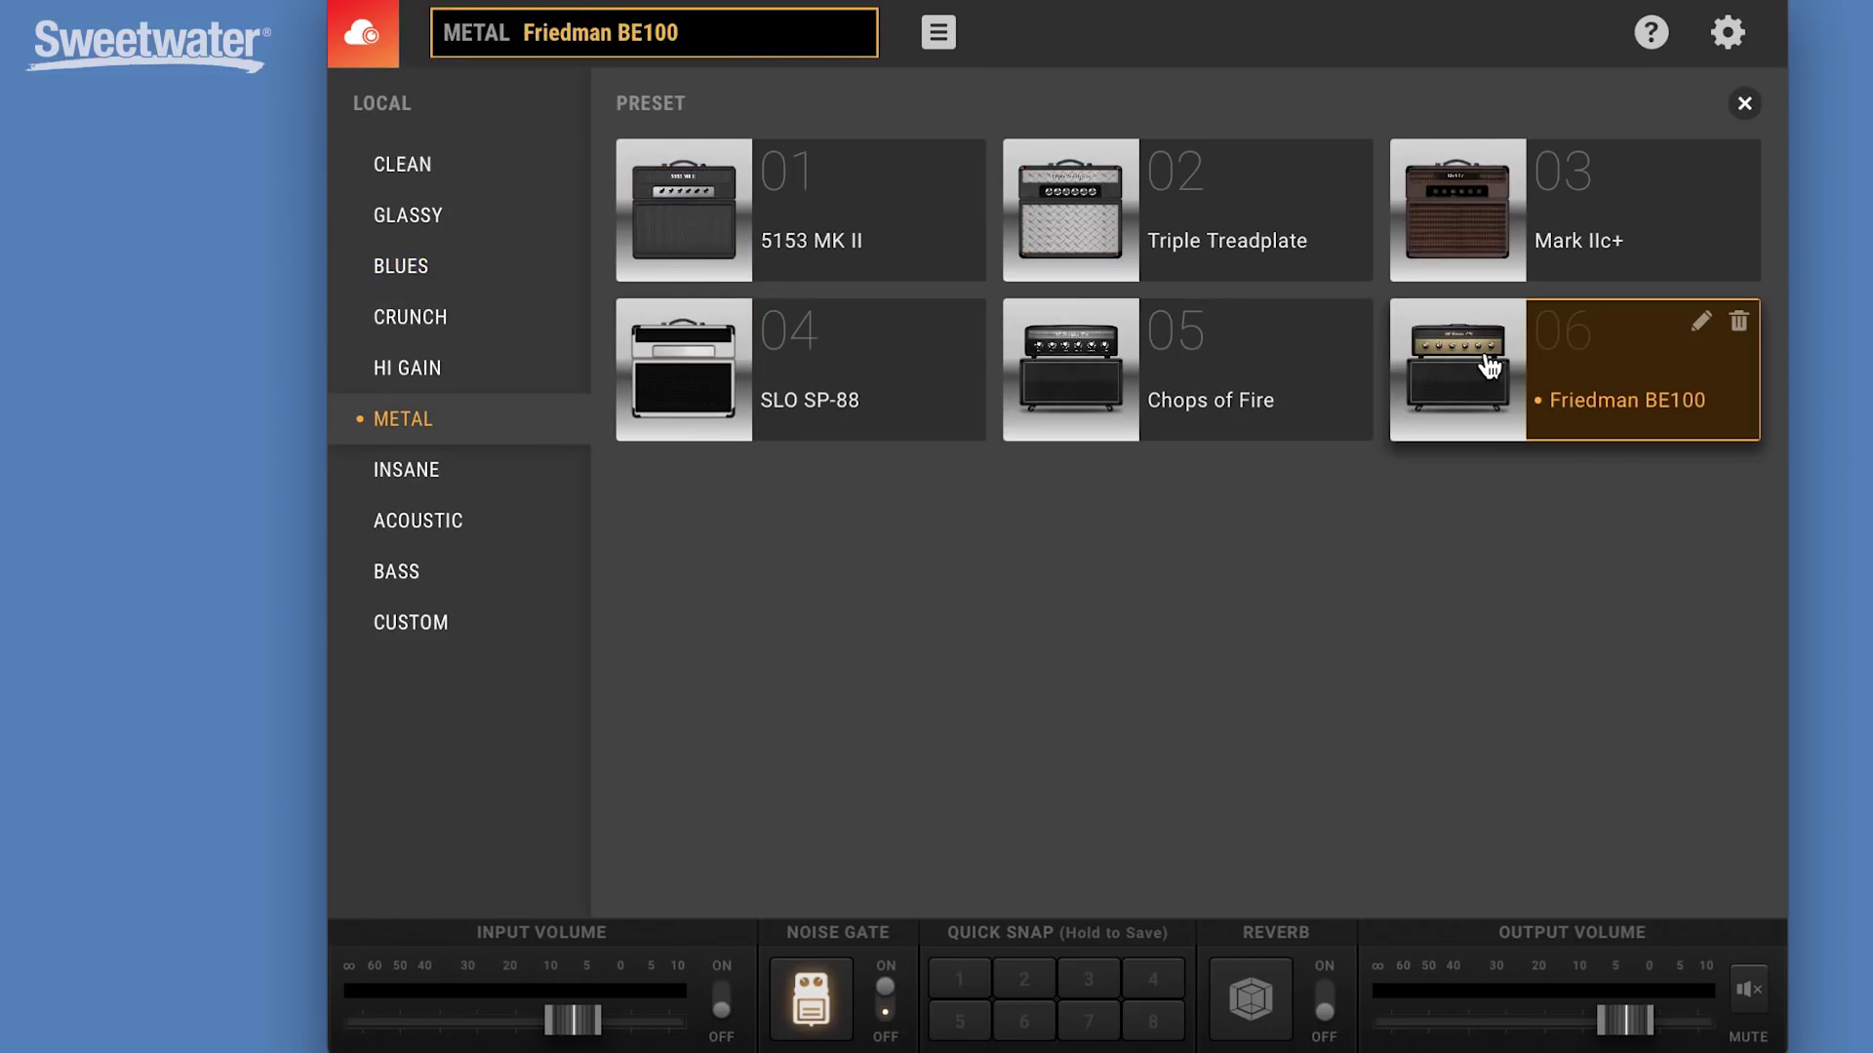